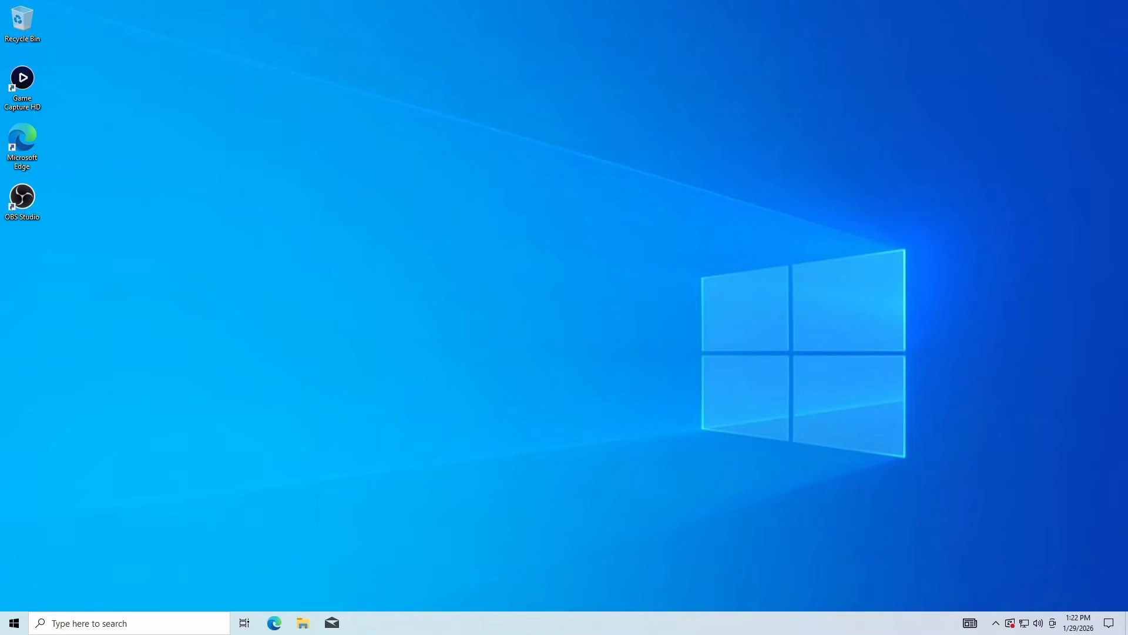
# Open mcreator.net in Microsoft Edge and go to its MCreator download page
pyautogui.click(276, 617)
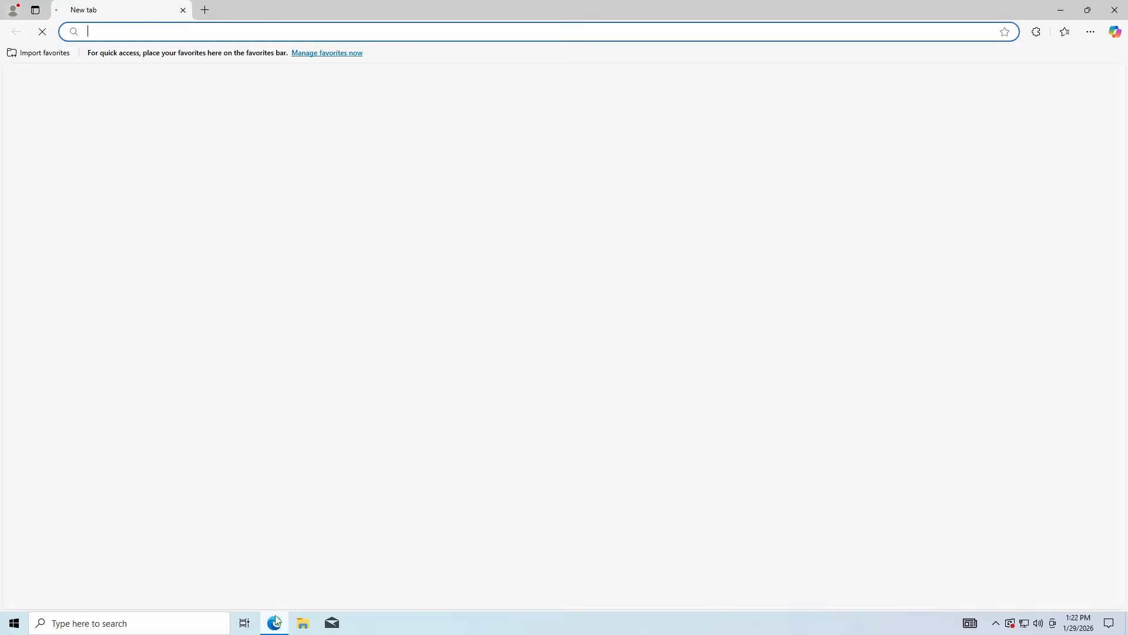
pyautogui.write('mcreator.net')
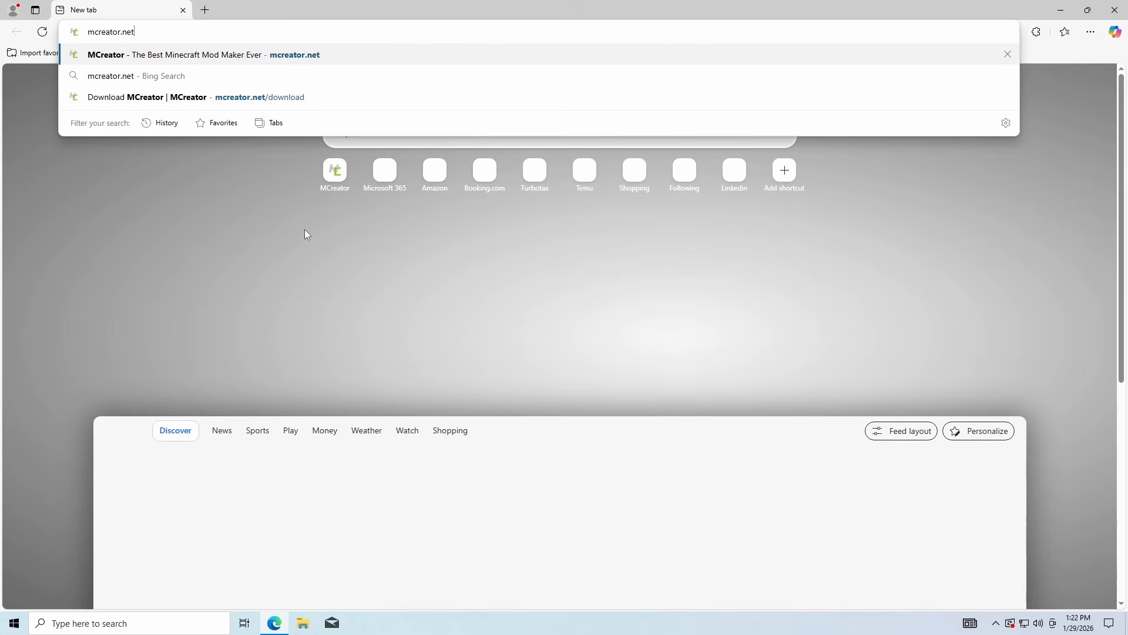
pyautogui.press('Return')
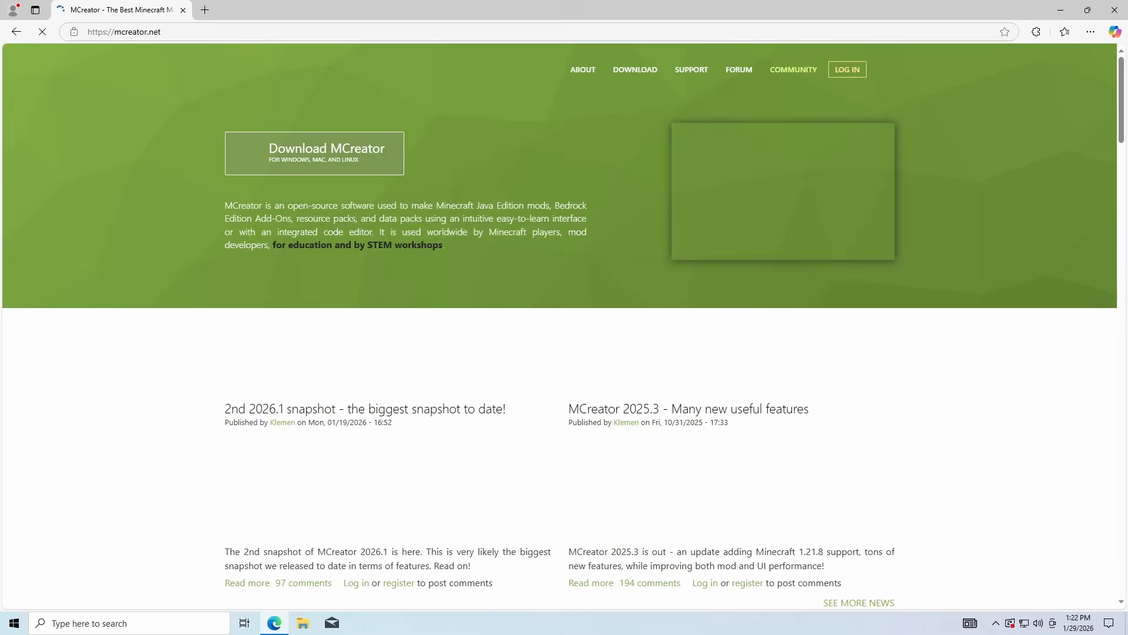
pyautogui.click(338, 168)
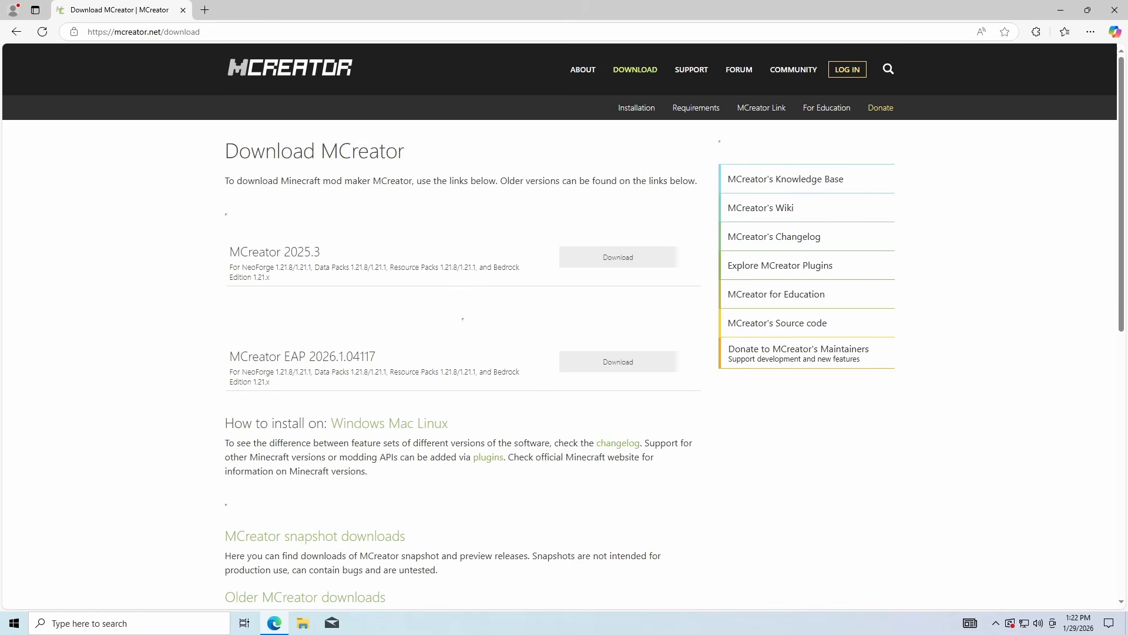
# Download the Windows x86-64 EXE installer of MCreator 2025.3
pyautogui.moveTo(226, 260); pyautogui.dragTo(436, 252)
pyautogui.click(467, 262)
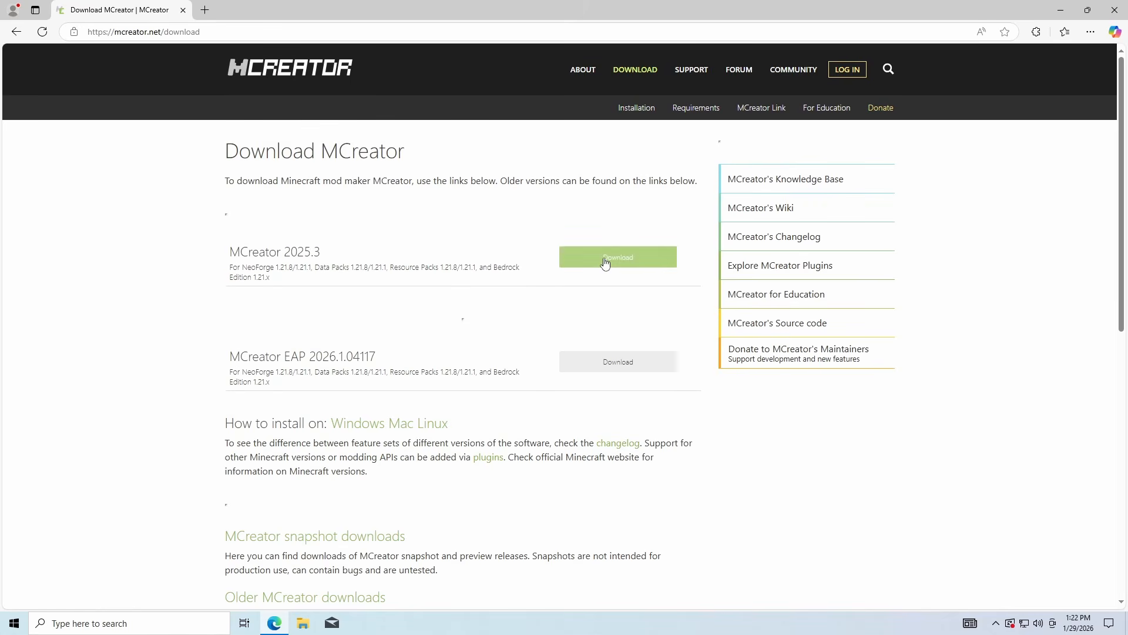
pyautogui.click(606, 262)
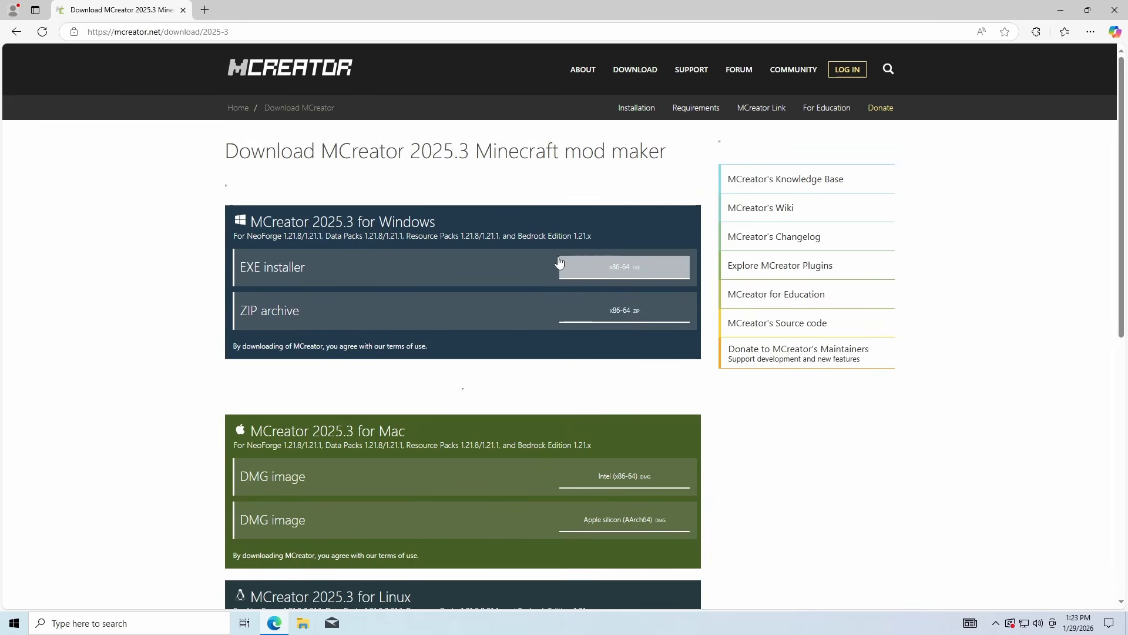
pyautogui.click(617, 269)
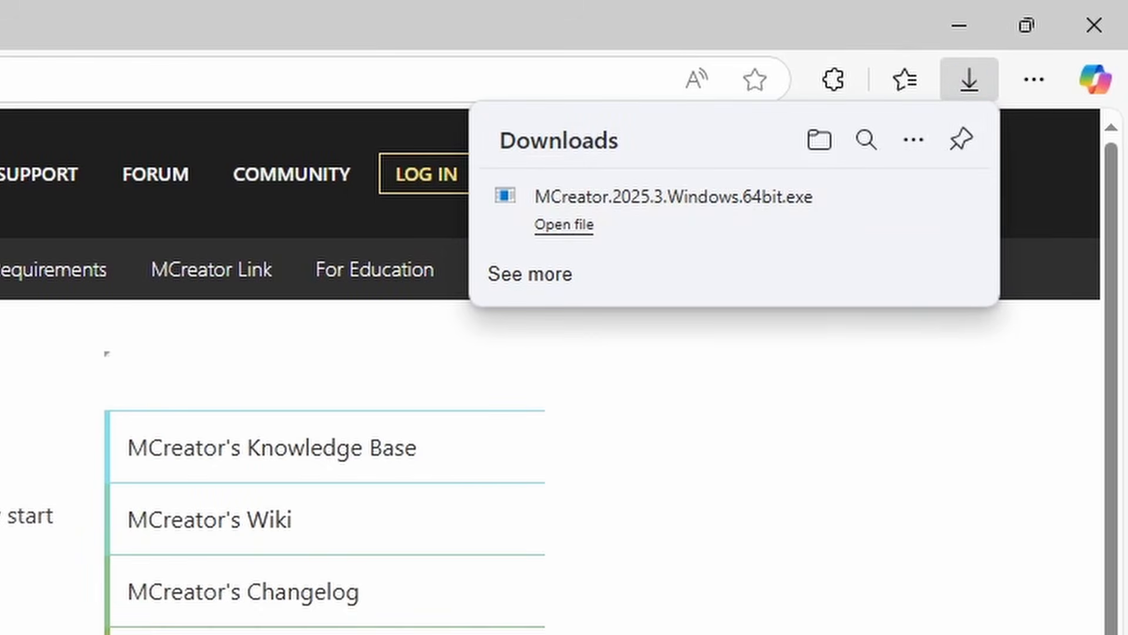
# Run the downloaded installer, install MCreator 2025.3 in the default folder C:\Program Files\Pylo\MCreator, and finish setup with MCreator set to start
pyautogui.click(565, 226)
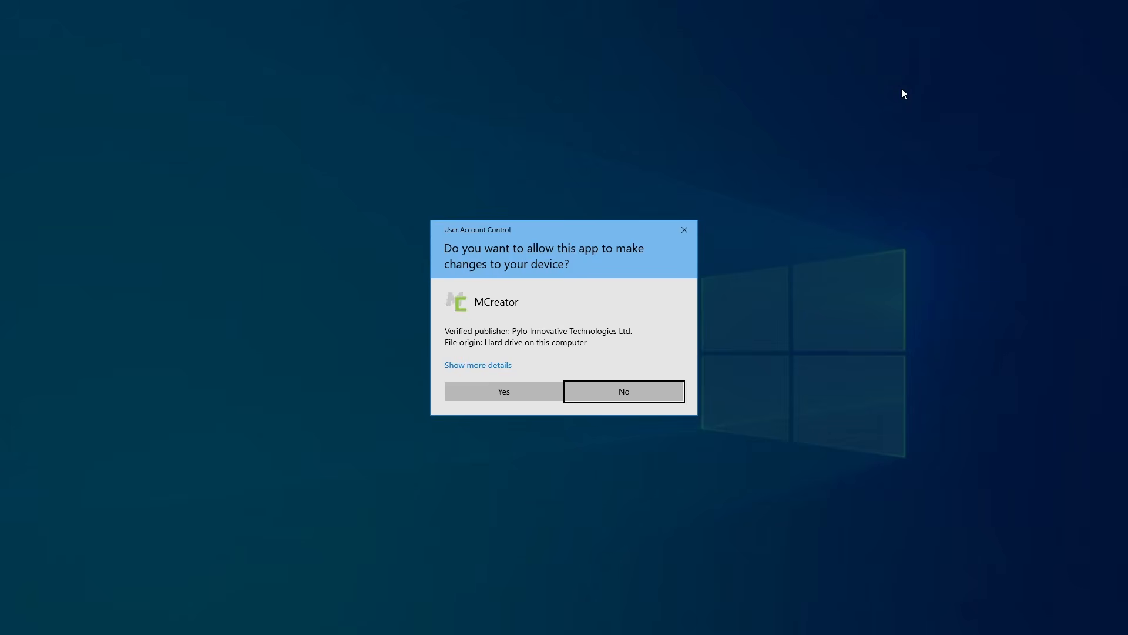
pyautogui.click(484, 393)
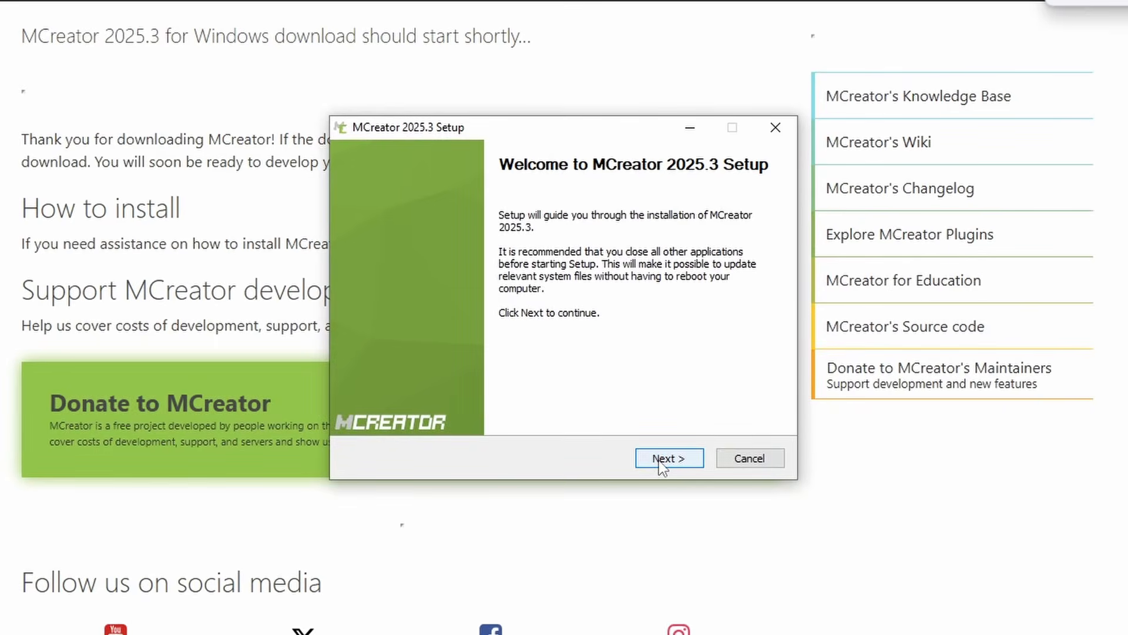
pyautogui.click(633, 418)
pyautogui.click(658, 460)
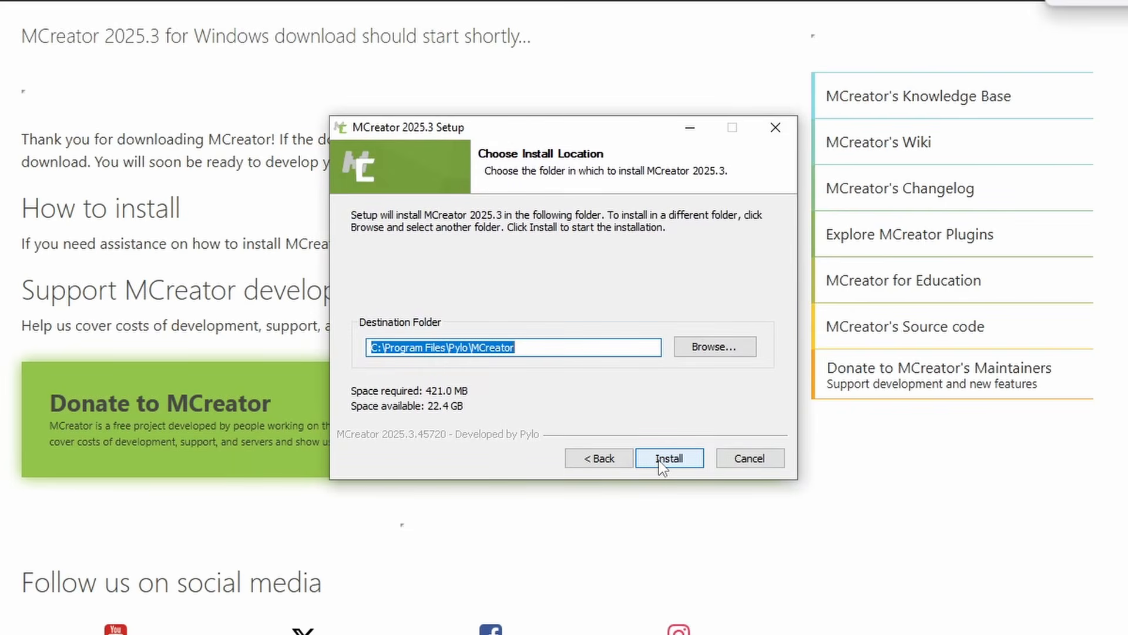
pyautogui.click(659, 460)
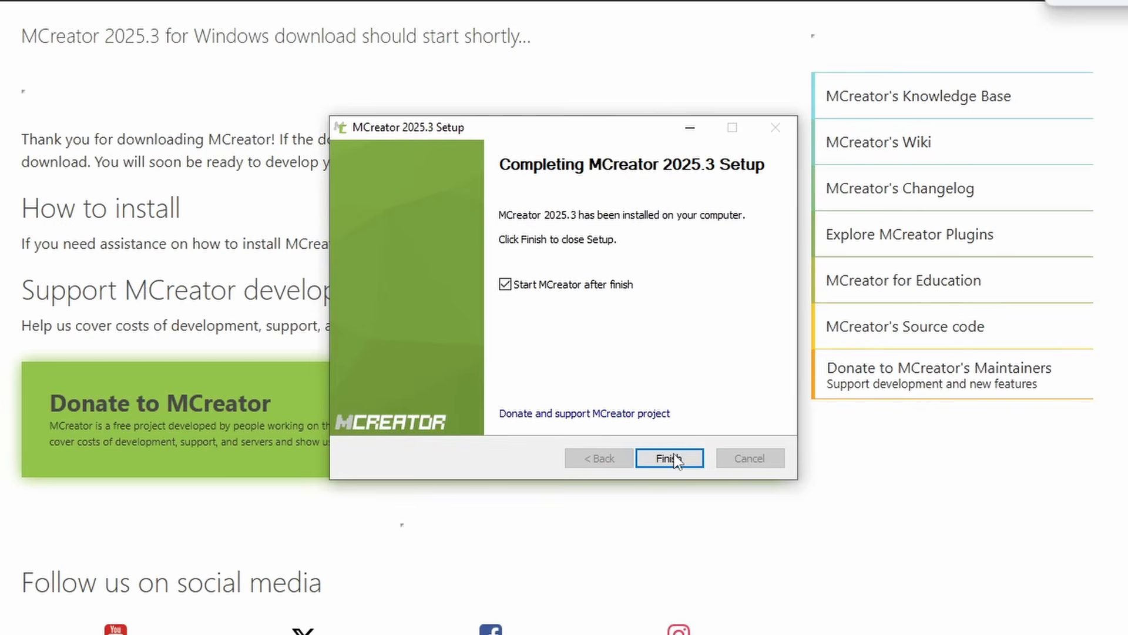
pyautogui.click(673, 458)
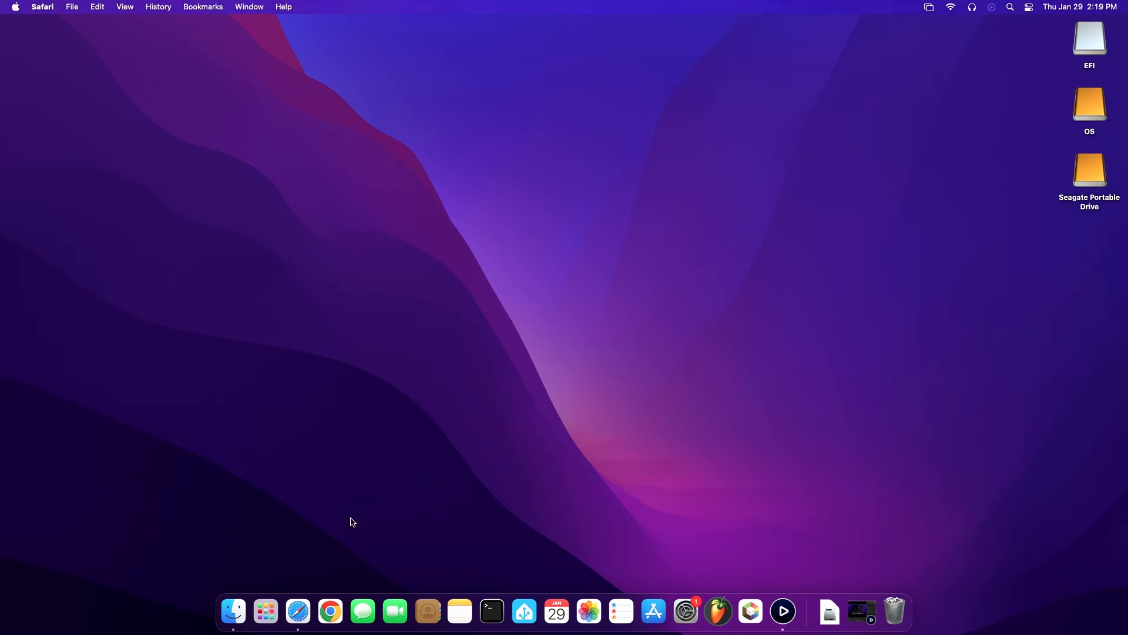
# On the Mac, open mcreator.net in Safari and go to the MCreator 2025.3 download page
pyautogui.click(299, 611)
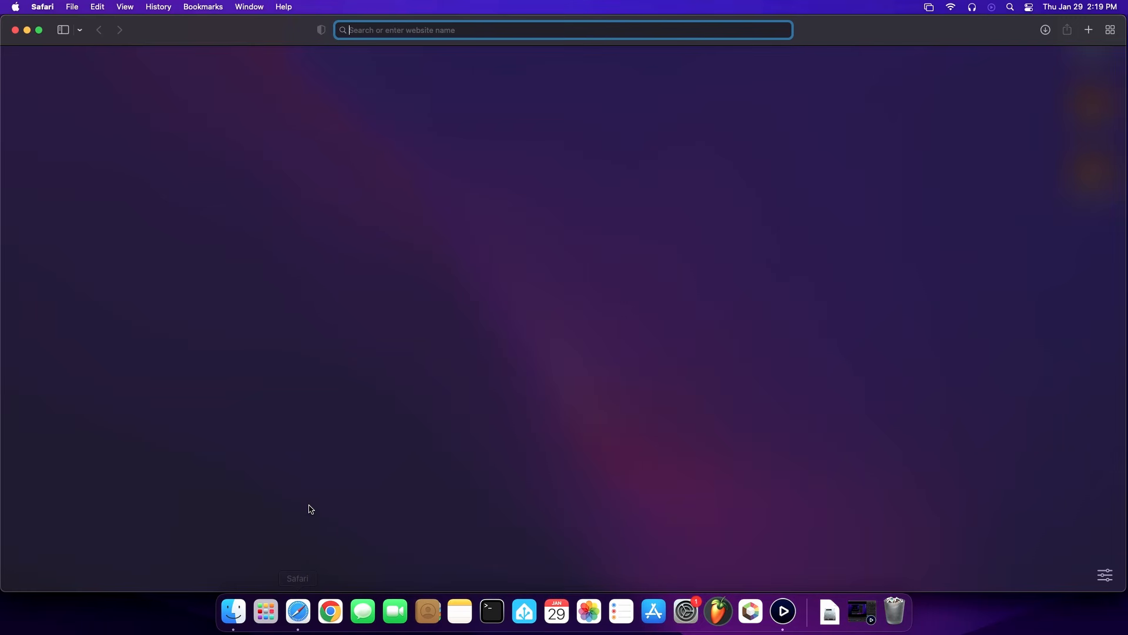
pyautogui.write('mcreator')
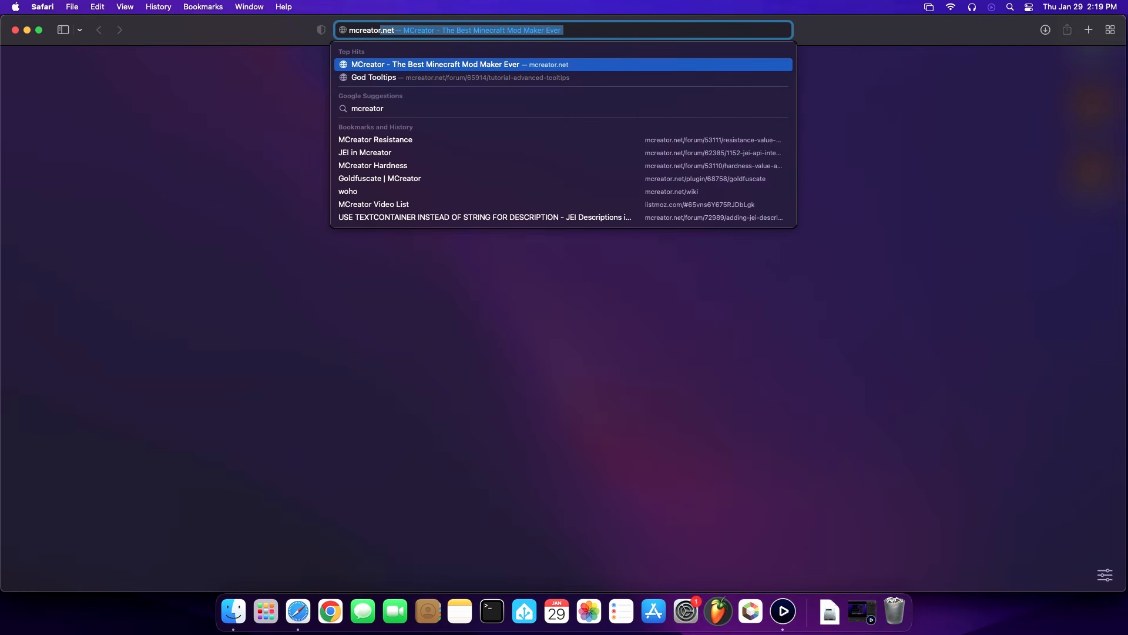
pyautogui.press('Return')
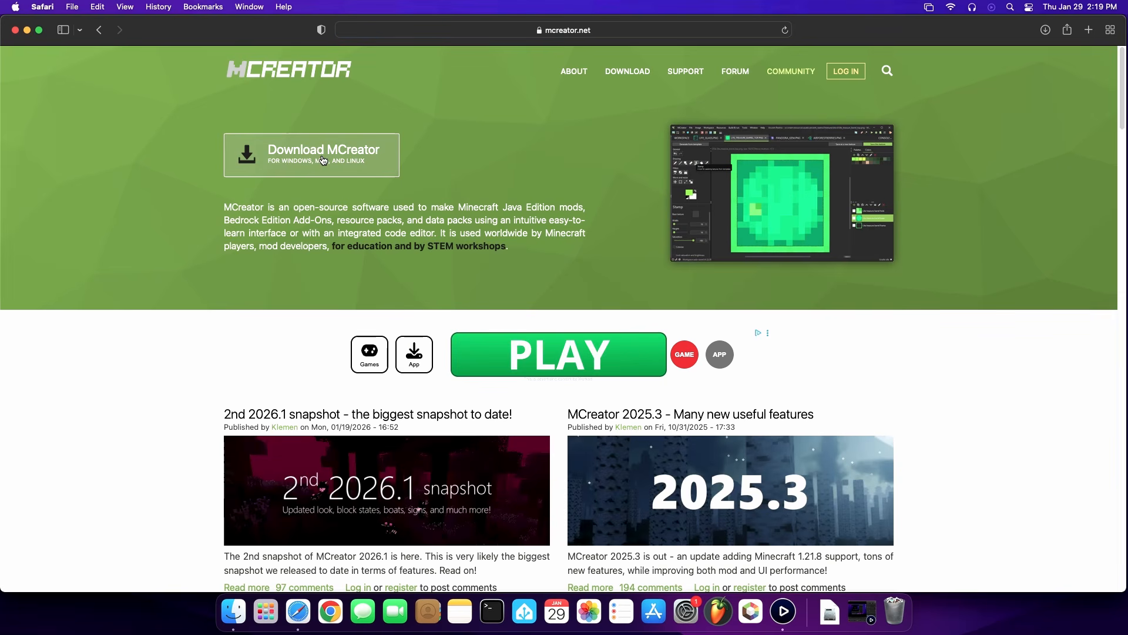
pyautogui.click(323, 158)
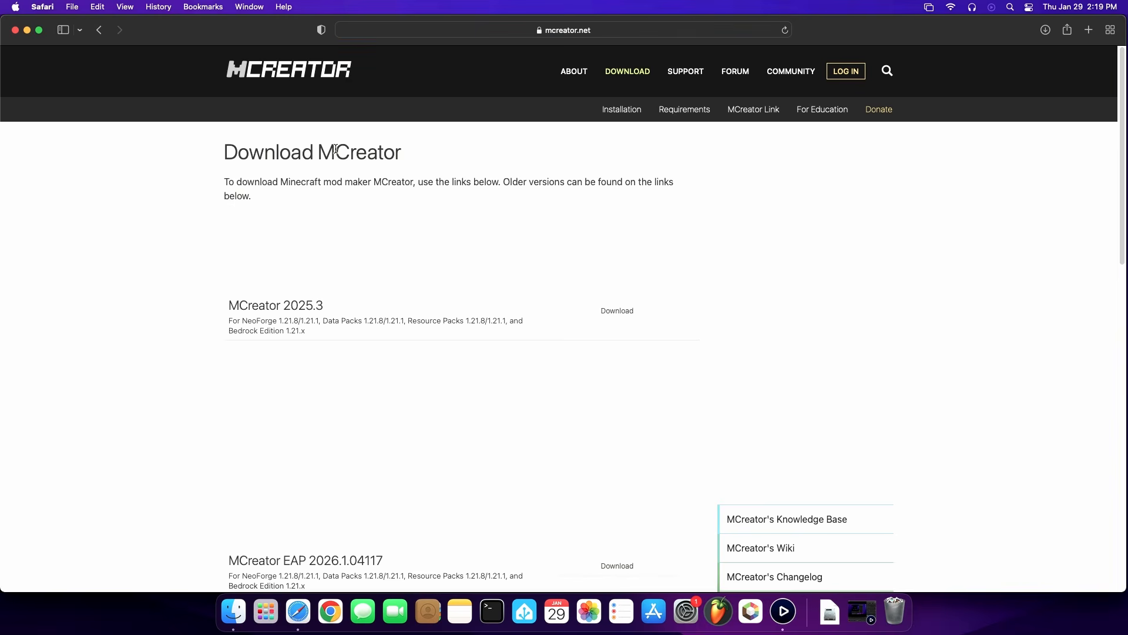
pyautogui.click(630, 314)
pyautogui.click(899, 122)
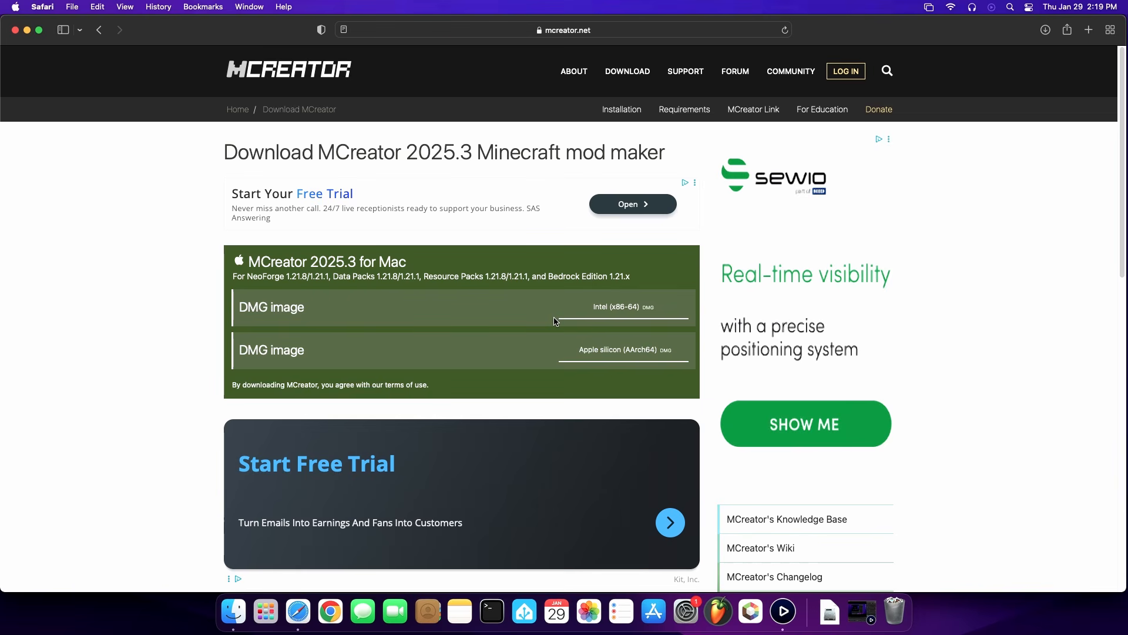
# Check the Mac's processor type in the system information to determine which DMG image fits
pyautogui.click(15, 7)
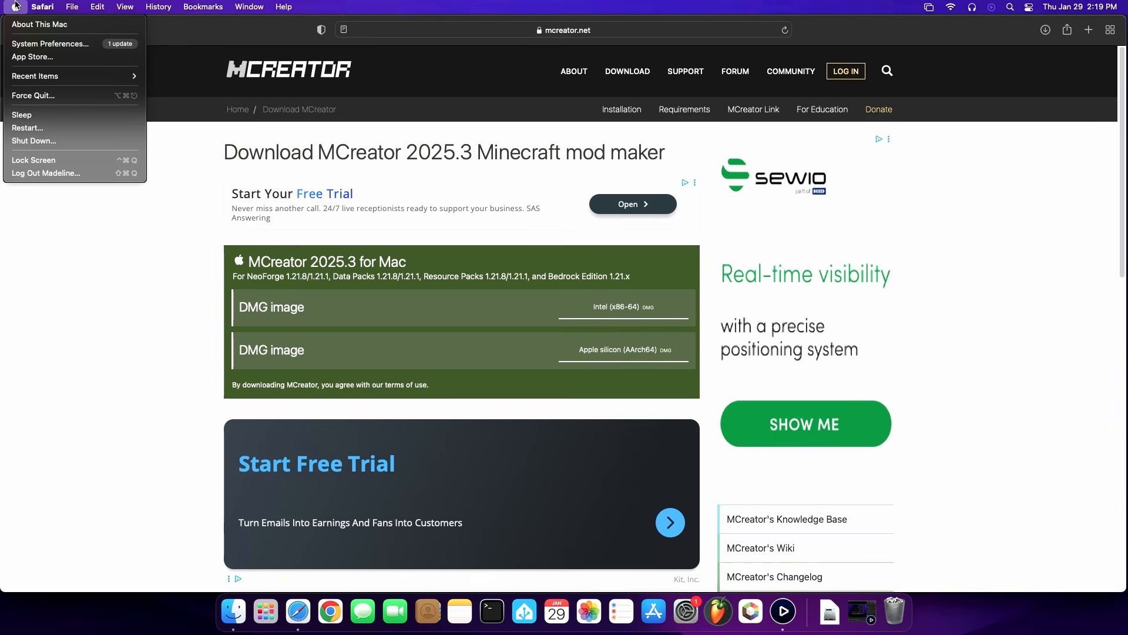
pyautogui.click(24, 20)
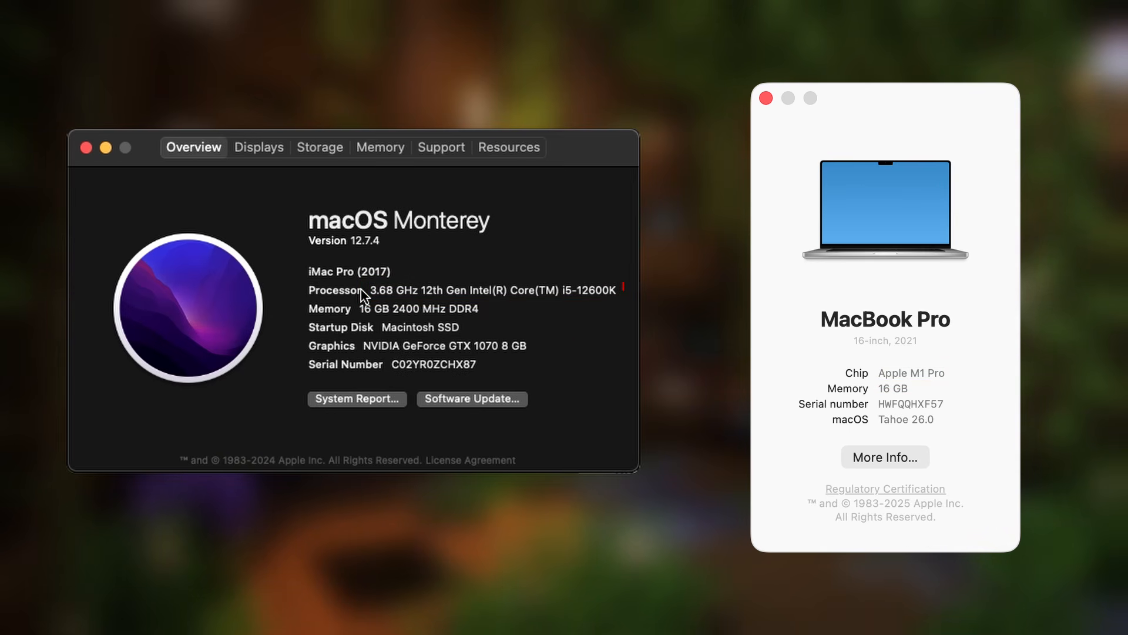
pyautogui.moveTo(370, 289); pyautogui.dragTo(610, 281)
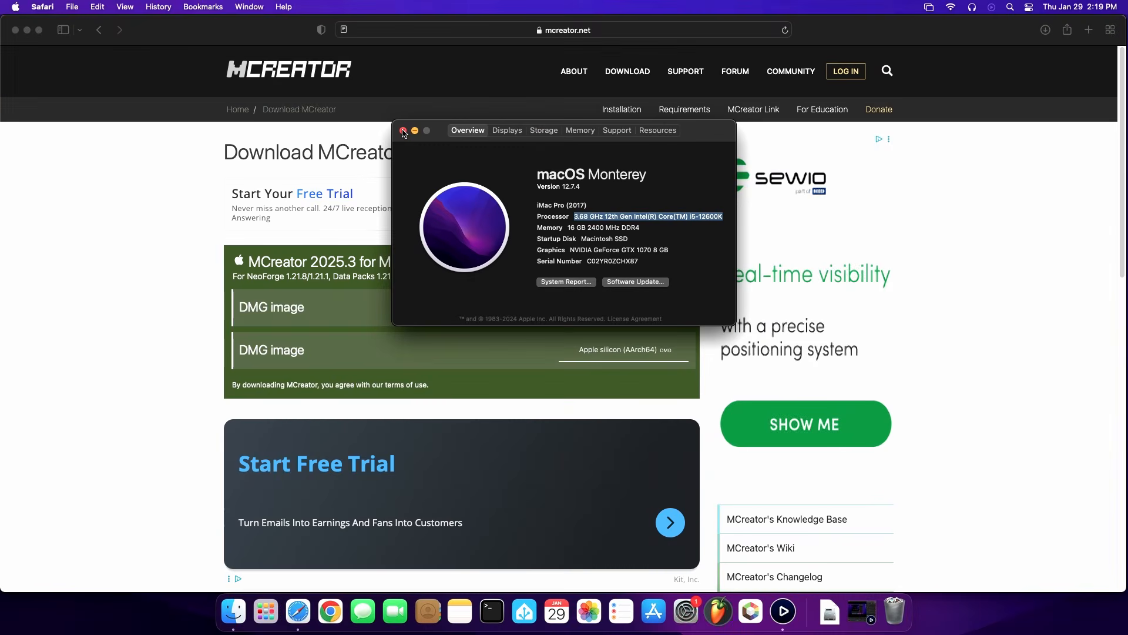
pyautogui.click(402, 131)
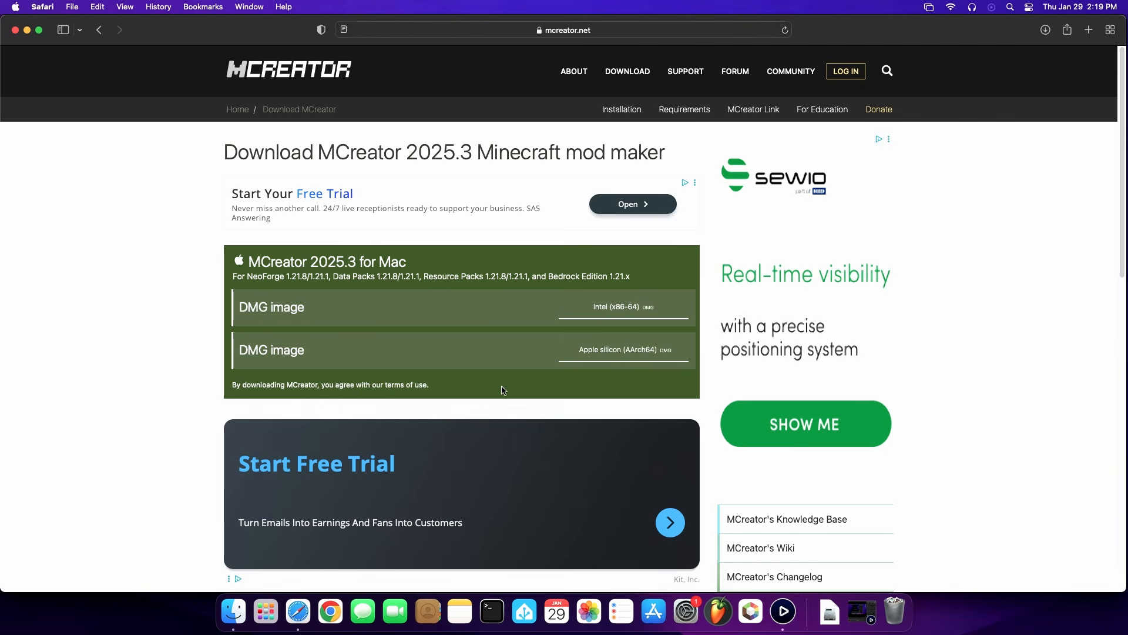
# Download the Intel (x86-64) DMG of MCreator 2025.3, accept its license, and copy MCreator into the Applications folder
pyautogui.click(617, 308)
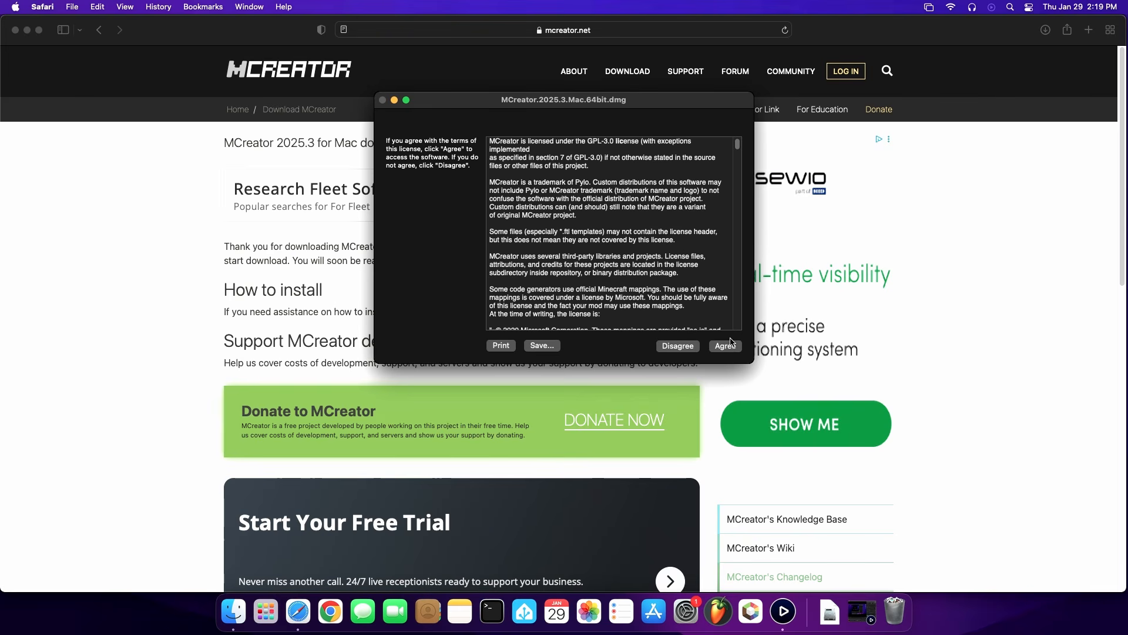
pyautogui.click(726, 347)
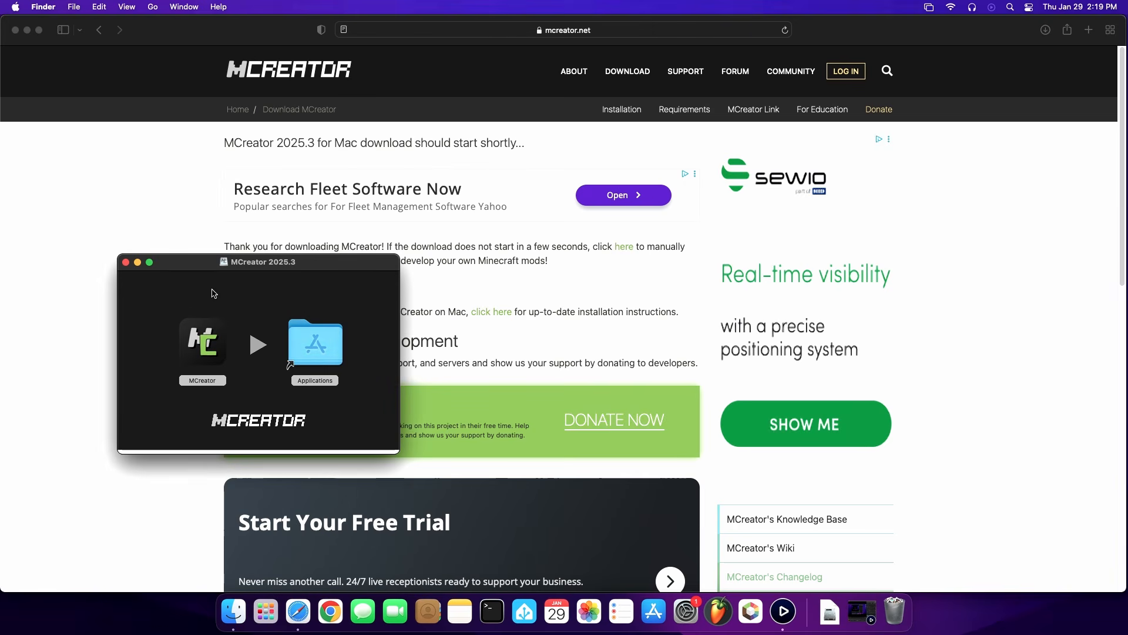
pyautogui.moveTo(194, 348); pyautogui.dragTo(322, 338)
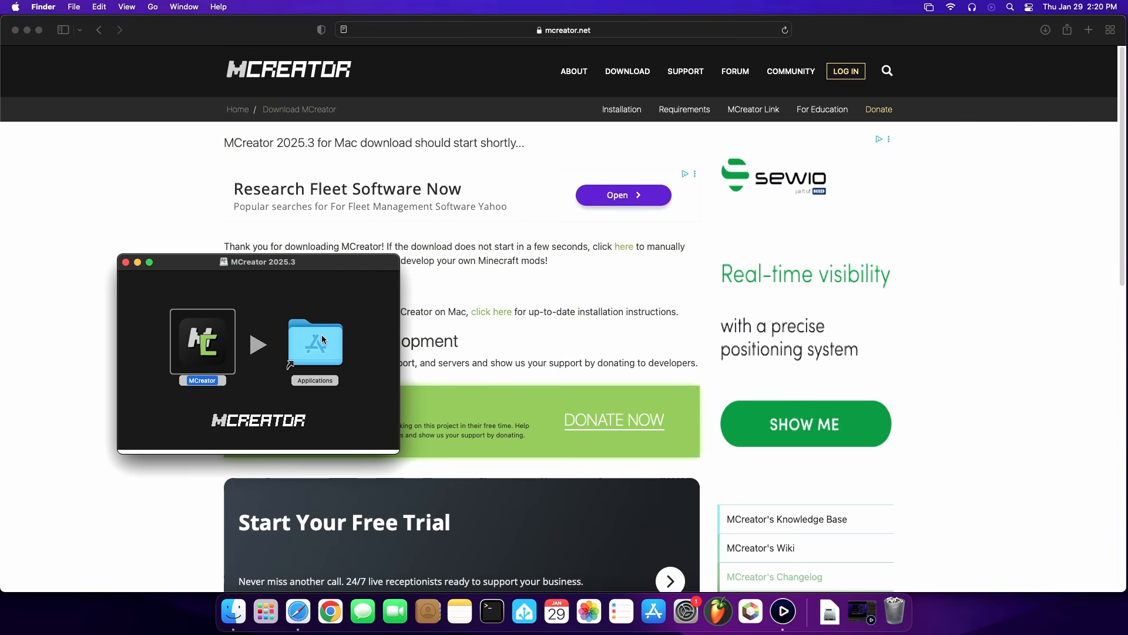
pyautogui.click(125, 263)
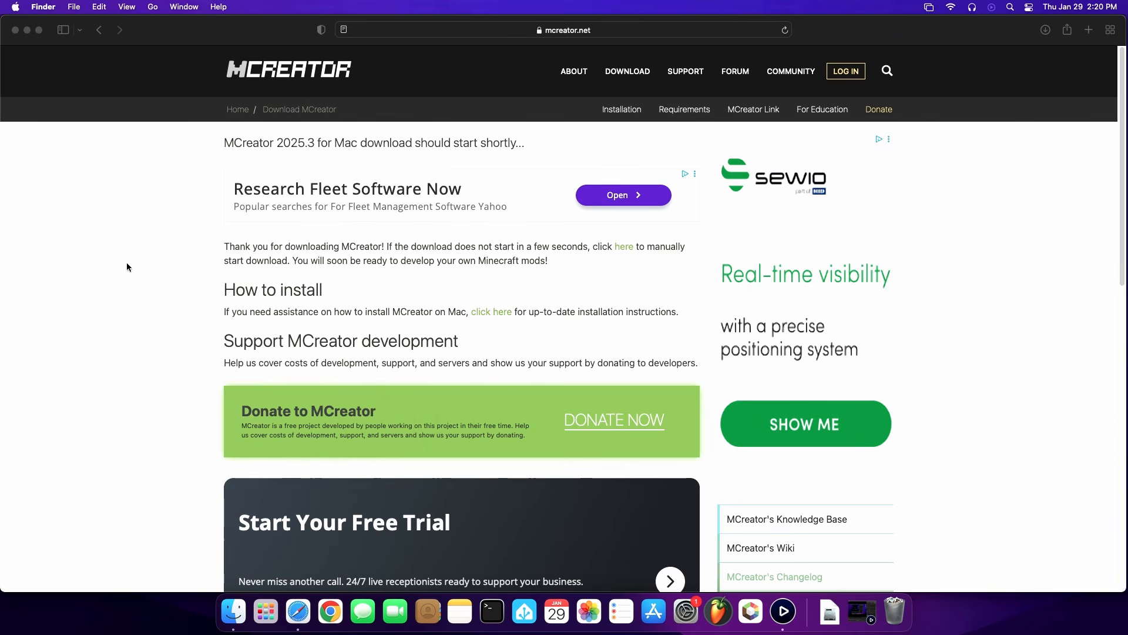
# Launch the installed MCreator app on the Mac and allow the internet-downloaded application to open
pyautogui.click(266, 611)
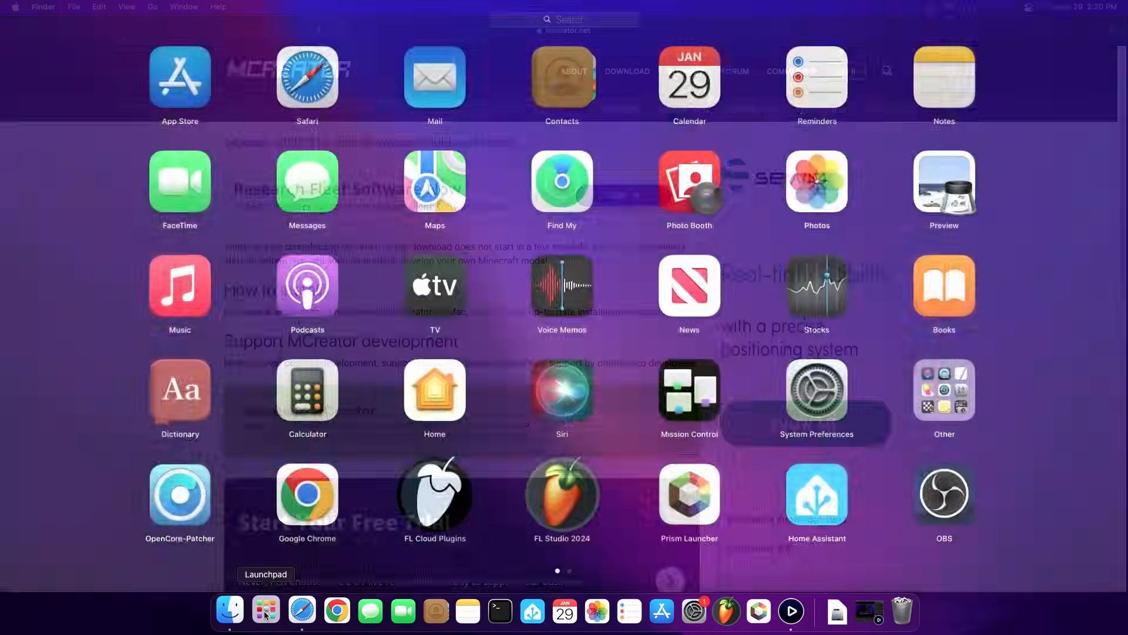
pyautogui.hscroll(3, 307, 490)
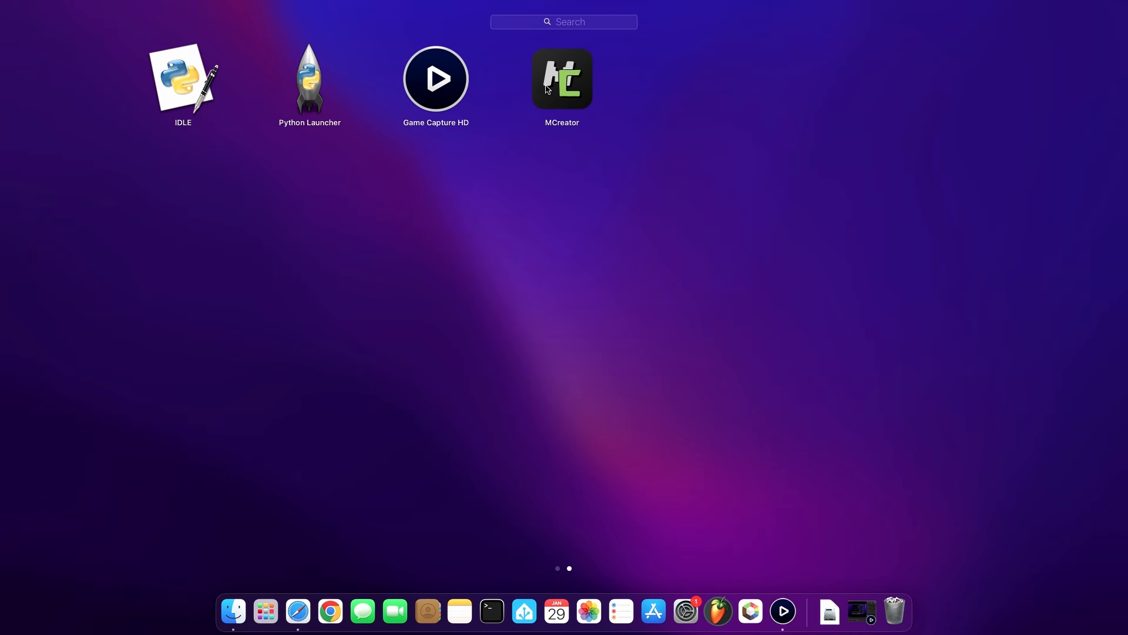
pyautogui.click(548, 89)
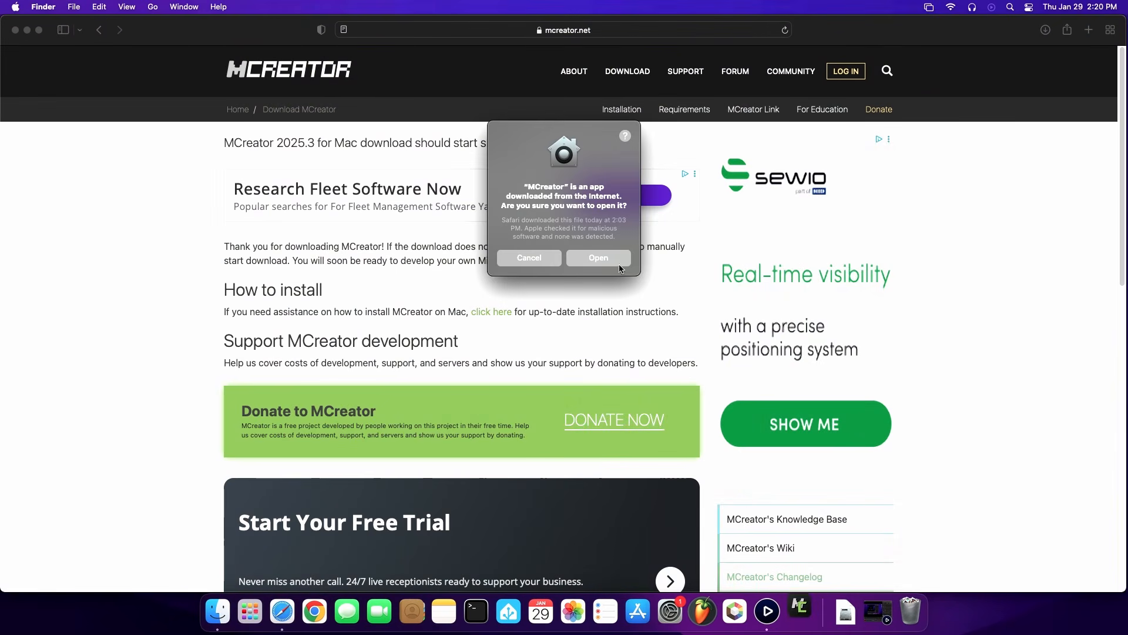
pyautogui.click(607, 258)
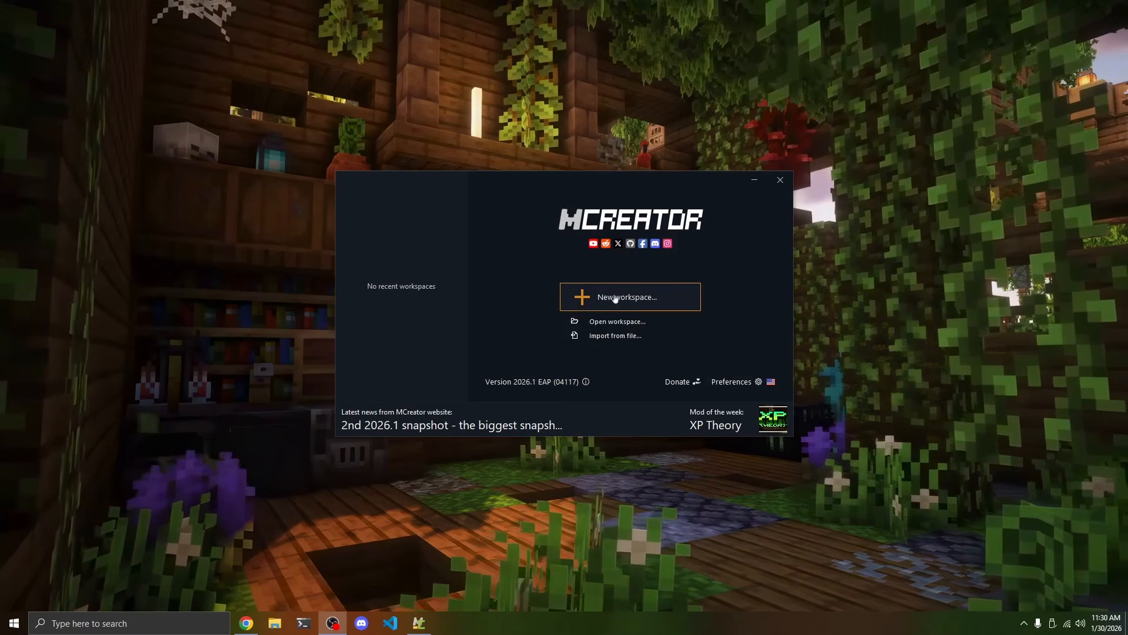
# Start a new NeoForge mod workspace with the display name End Update and the mod ID end_update
pyautogui.click(658, 303)
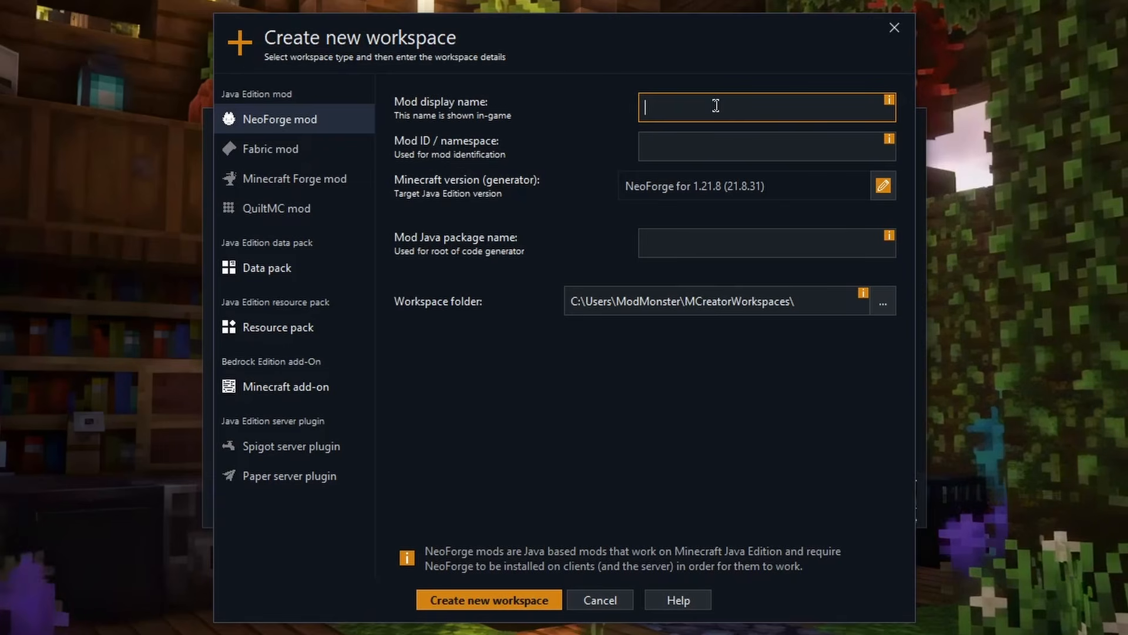
pyautogui.write('End Update')
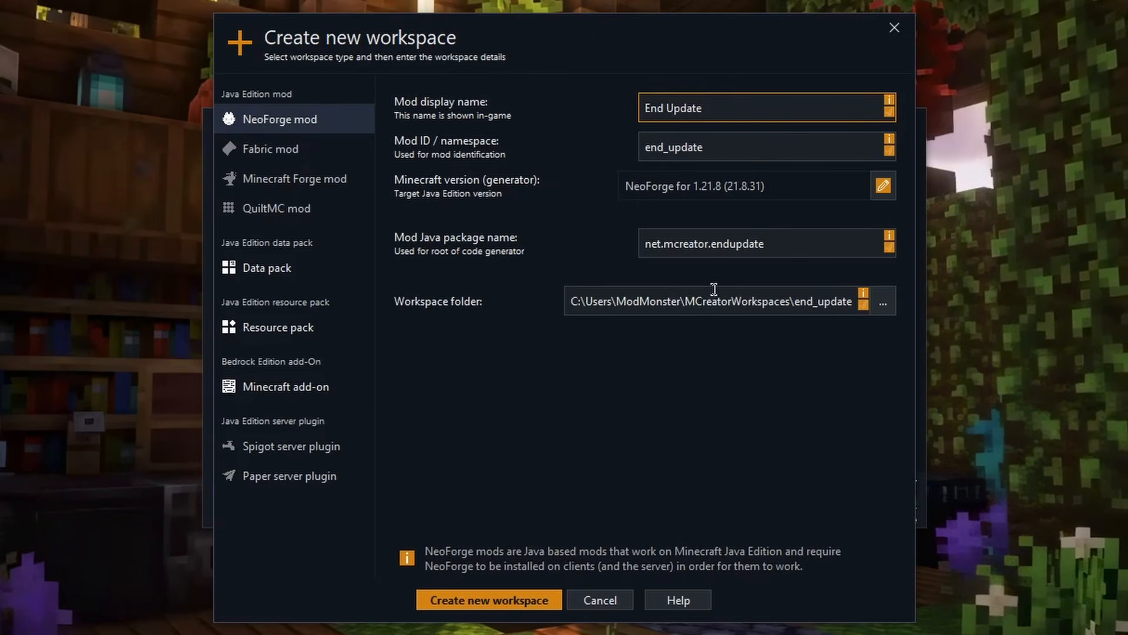
pyautogui.press('Tab')
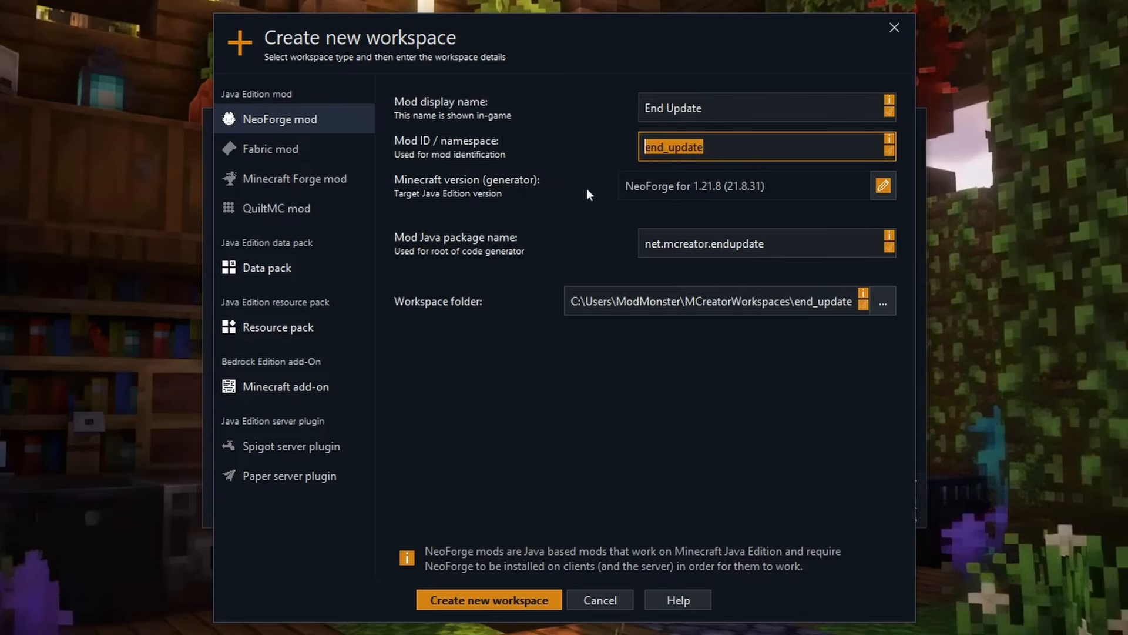
pyautogui.click(736, 149)
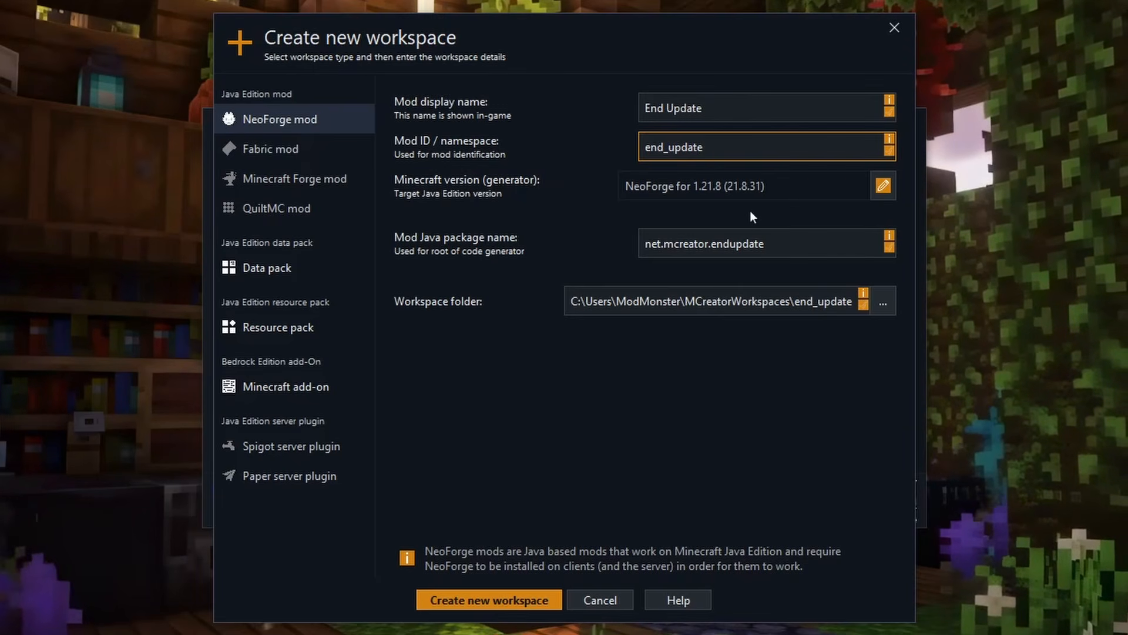
# Set the mod's Java package name to ca.modmonster.endupdate
pyautogui.click(762, 243)
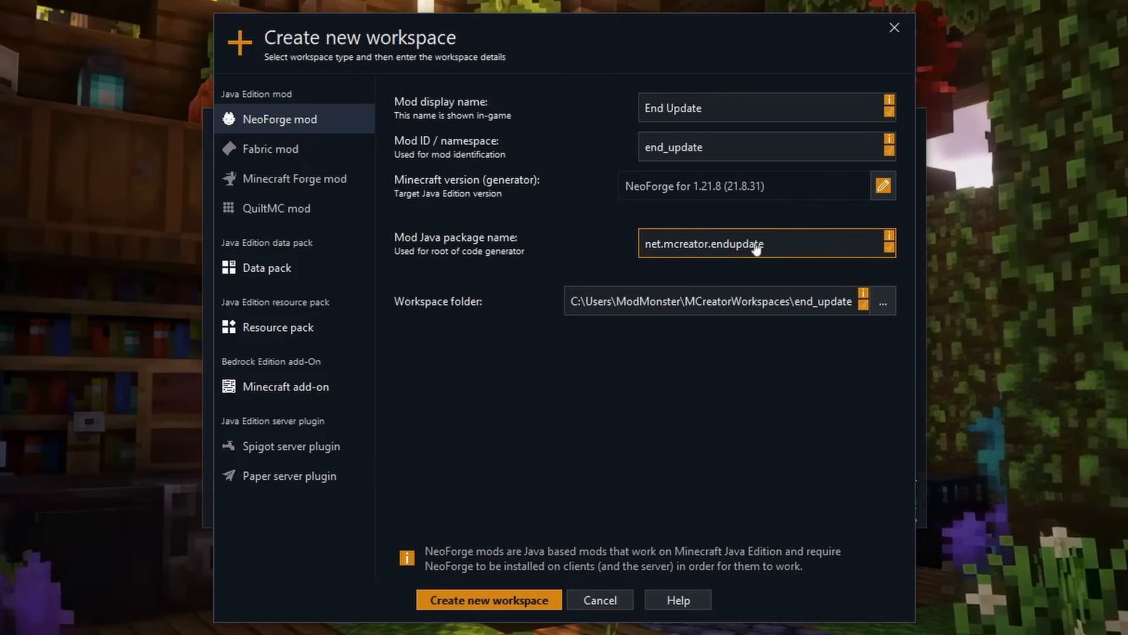
pyautogui.moveTo(646, 243); pyautogui.dragTo(707, 256)
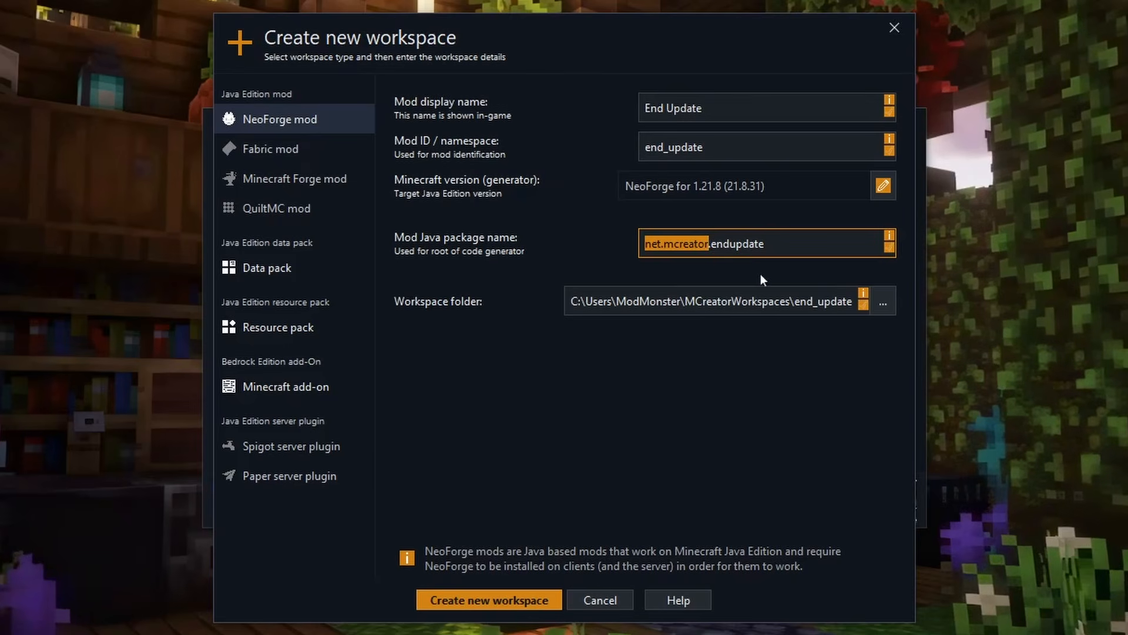
pyautogui.click(662, 249)
pyautogui.moveTo(708, 247); pyautogui.dragTo(611, 247)
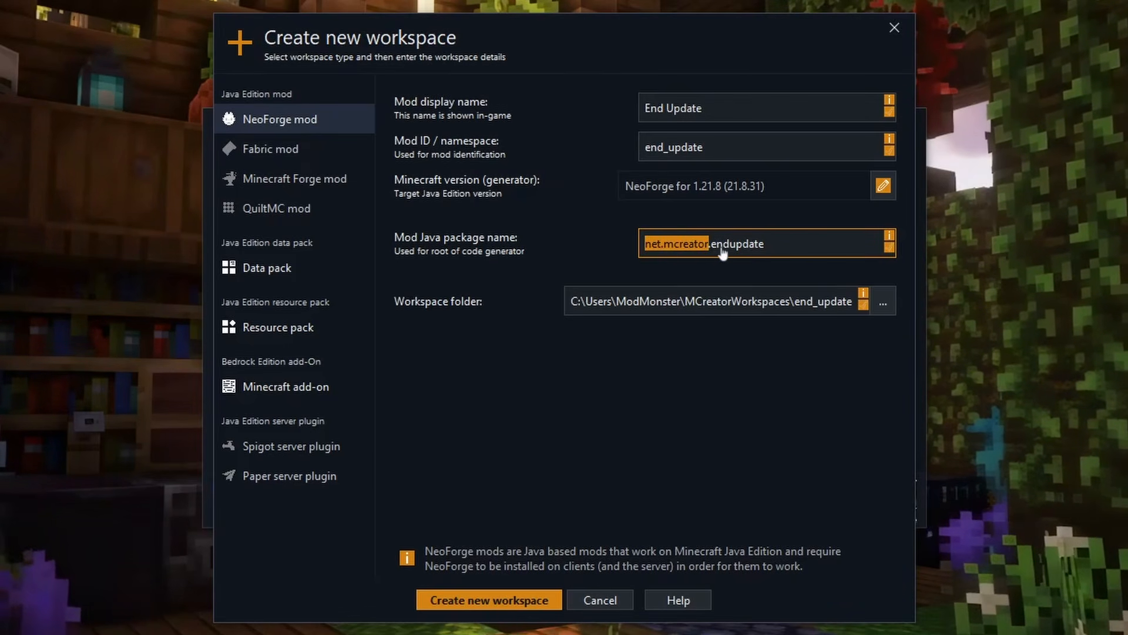
pyautogui.write('ca.modmonst')
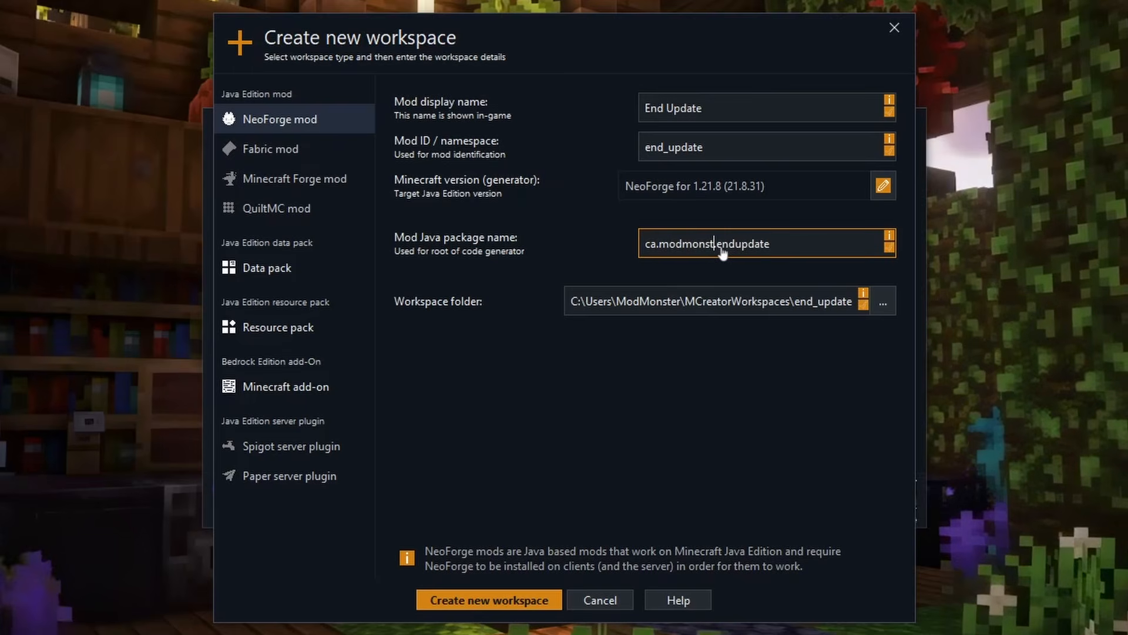
pyautogui.write('er')
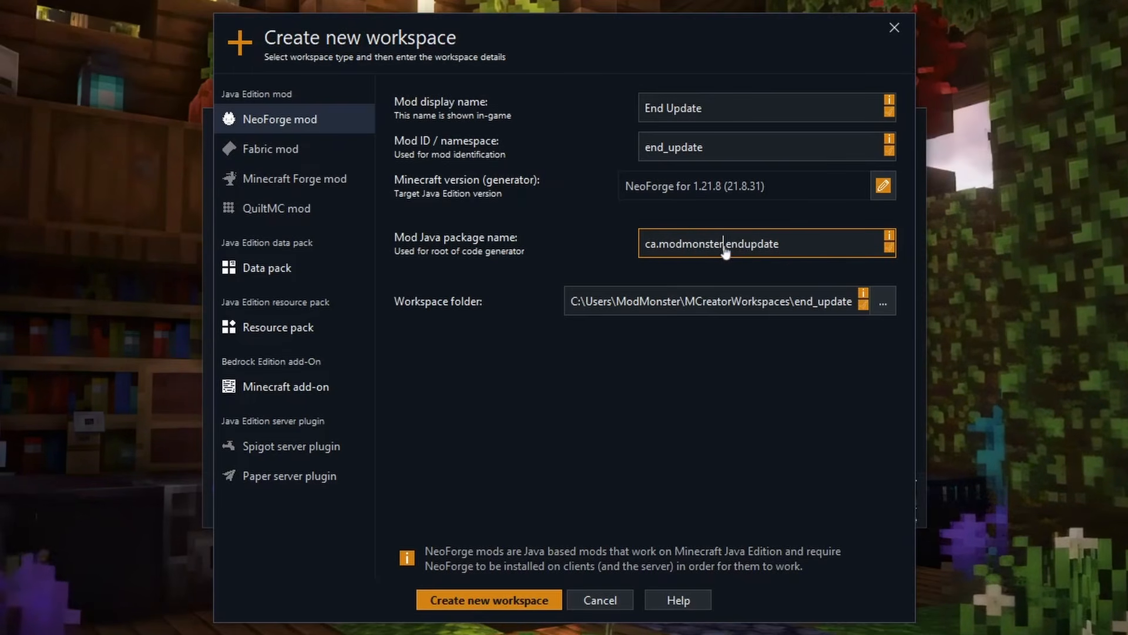
pyautogui.moveTo(726, 252); pyautogui.dragTo(806, 253)
pyautogui.click(807, 252)
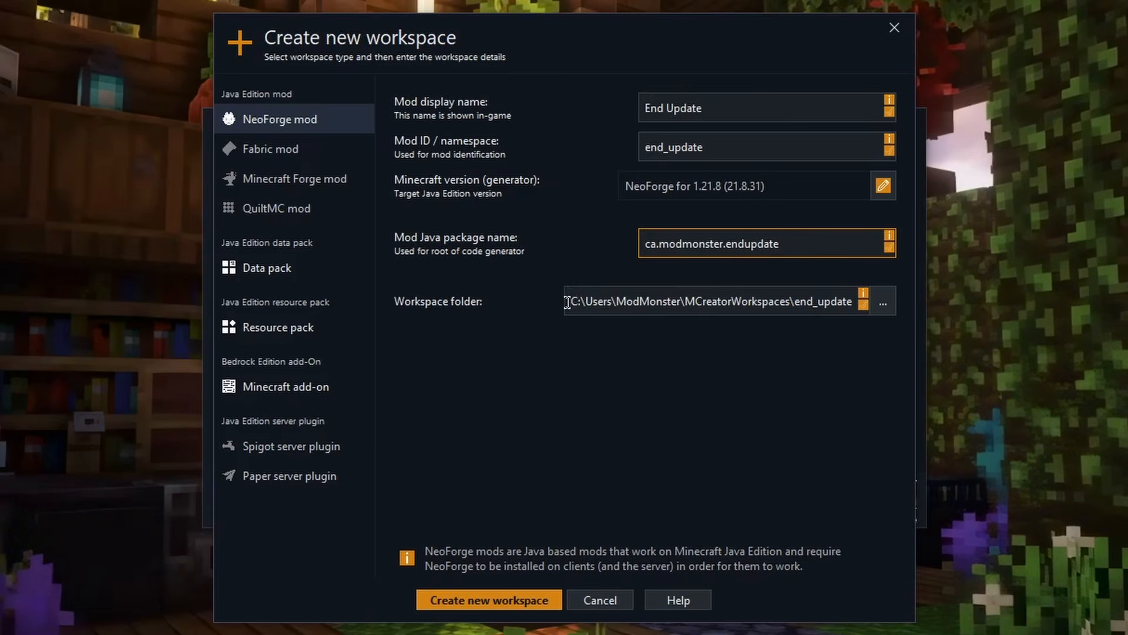
# Check the workspace folder location, keep the default folder, and create the End Update workspace
pyautogui.moveTo(568, 302); pyautogui.dragTo(647, 304)
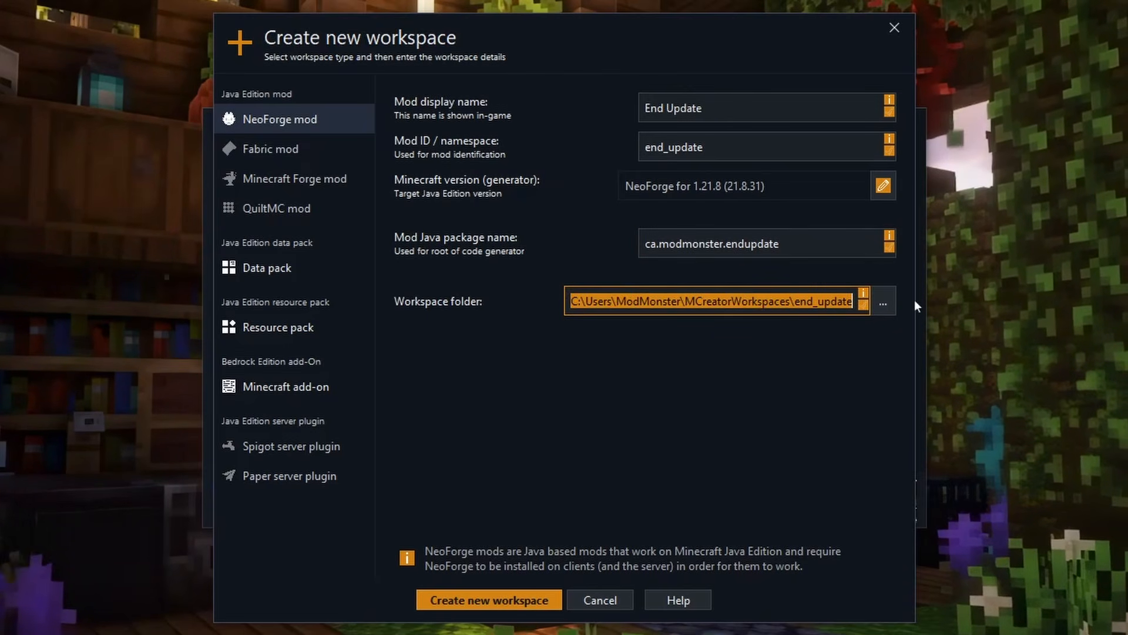
pyautogui.click(890, 299)
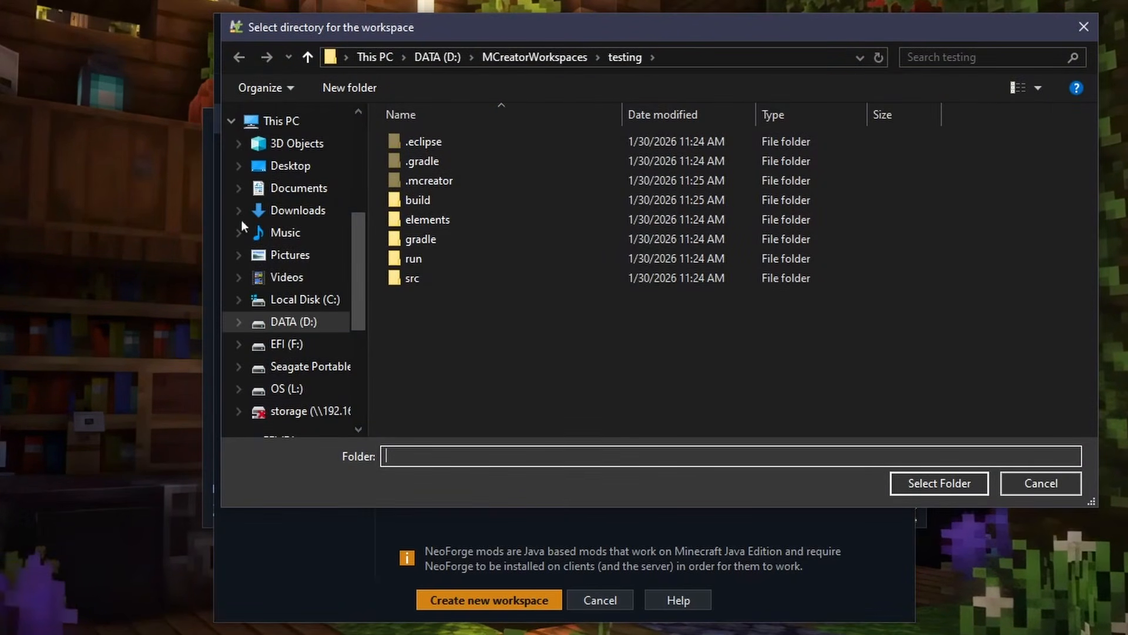
pyautogui.click(1058, 482)
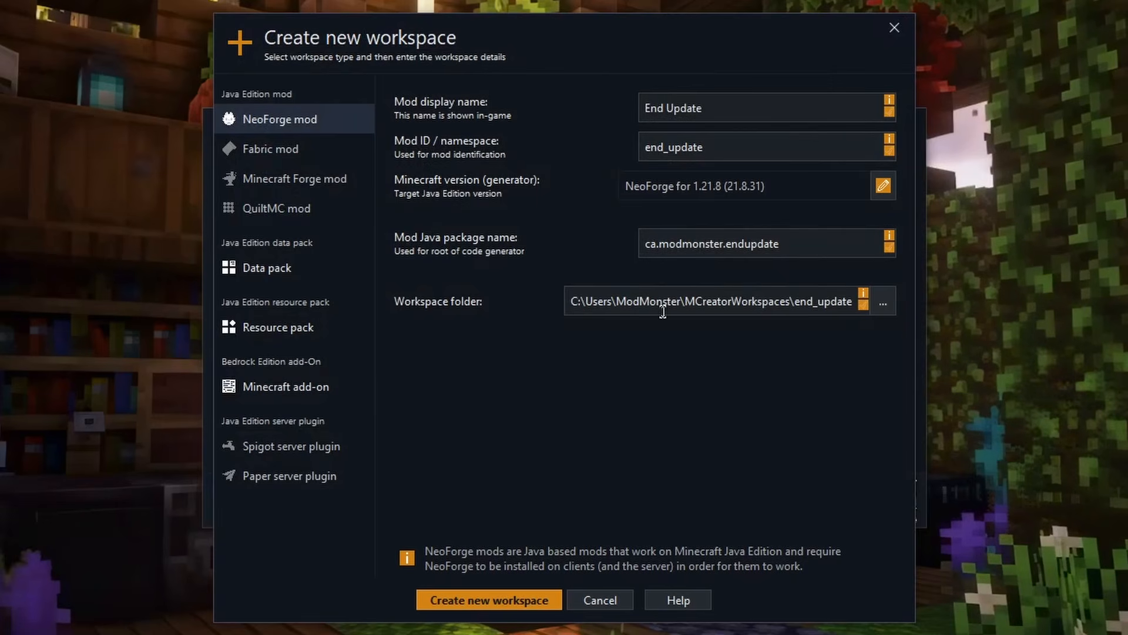
pyautogui.moveTo(572, 301); pyautogui.dragTo(855, 301)
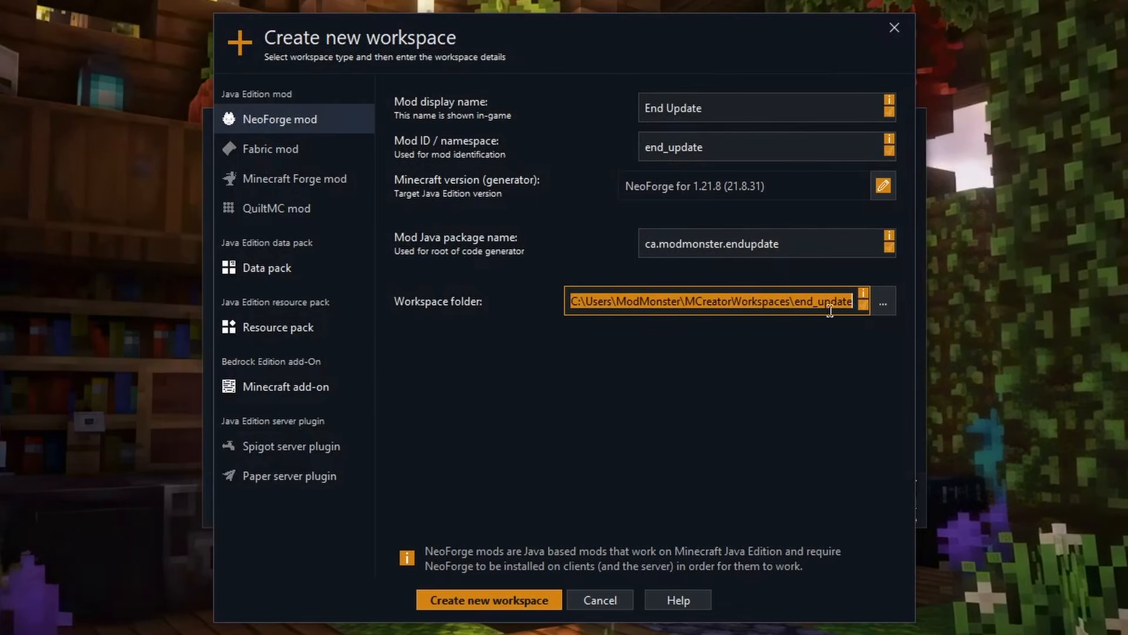
pyautogui.click(570, 302)
pyautogui.click(481, 600)
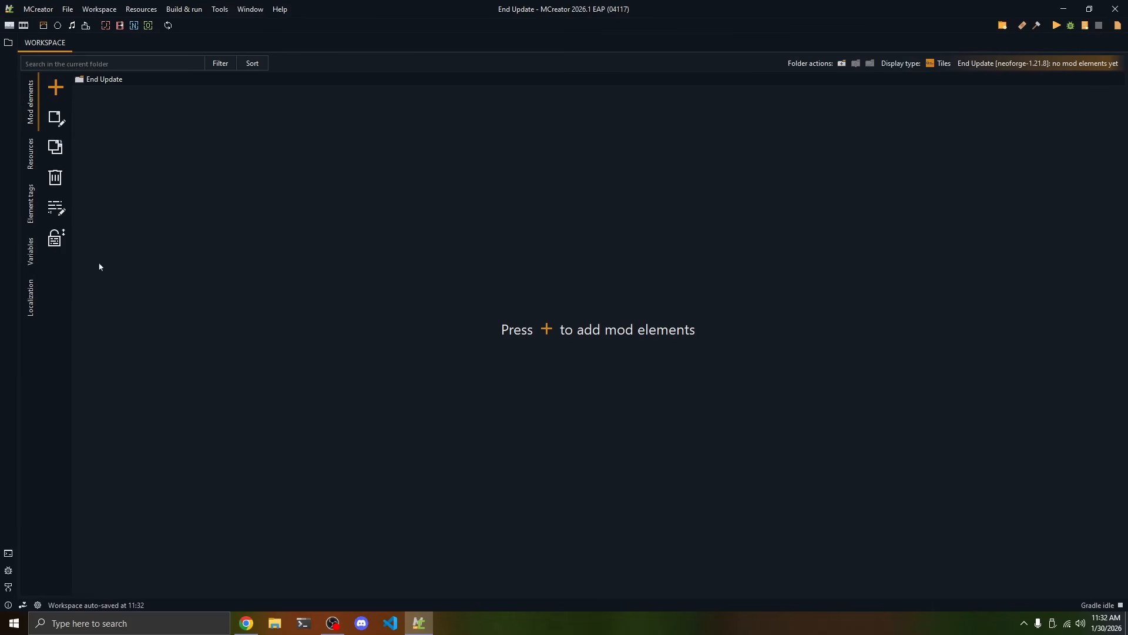
# Look through the mod element types that can be added to the workspace
pyautogui.click(56, 87)
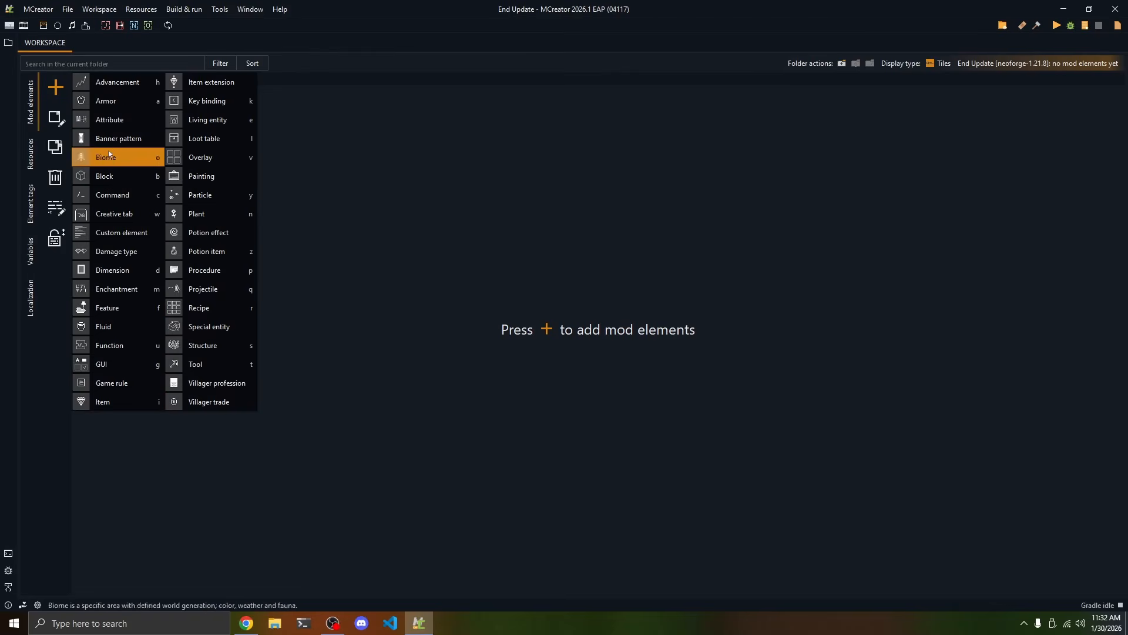
pyautogui.click(231, 464)
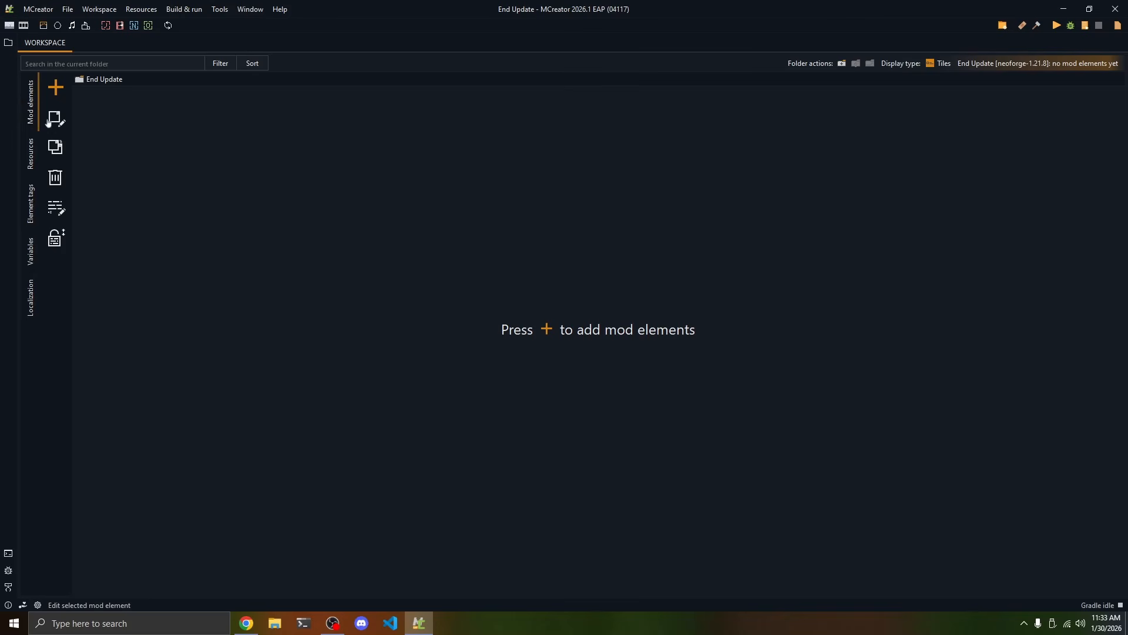
# Browse the vanilla pack resources and preview several item textures, including axolotl_spawn_egg.png and arms_up_pottery_sherd.png
pyautogui.click(33, 148)
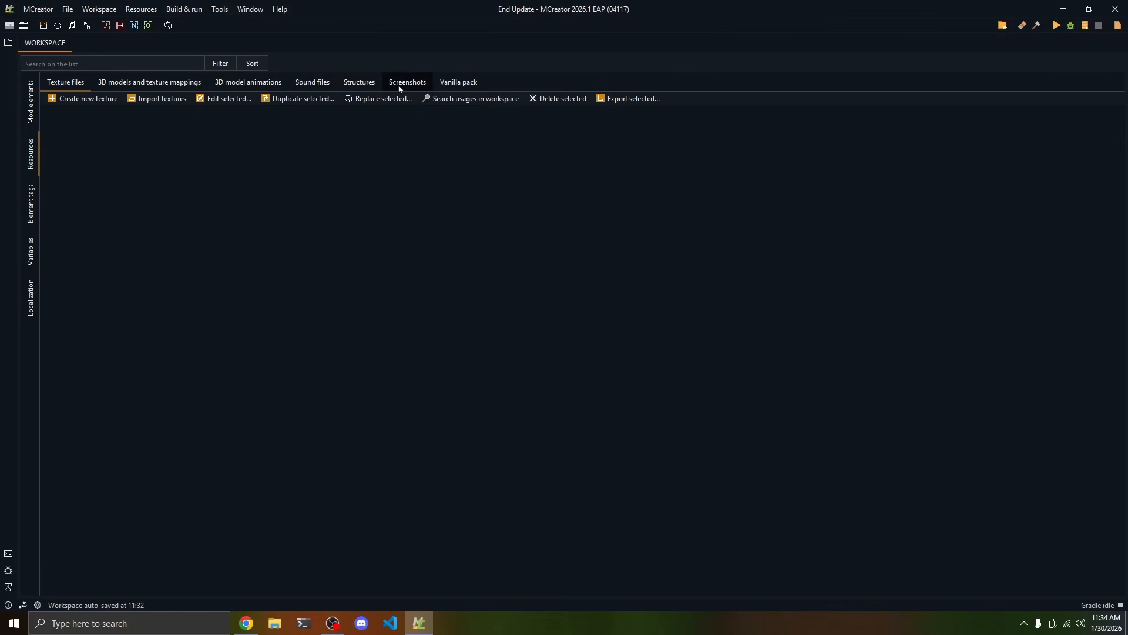
pyautogui.click(461, 84)
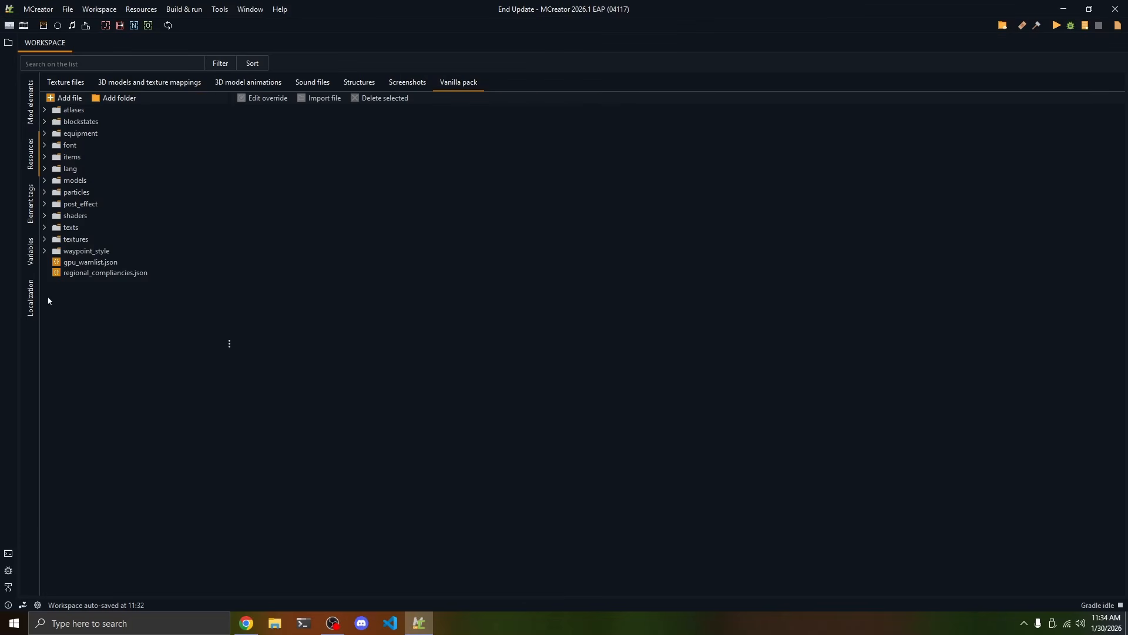
pyautogui.click(43, 239)
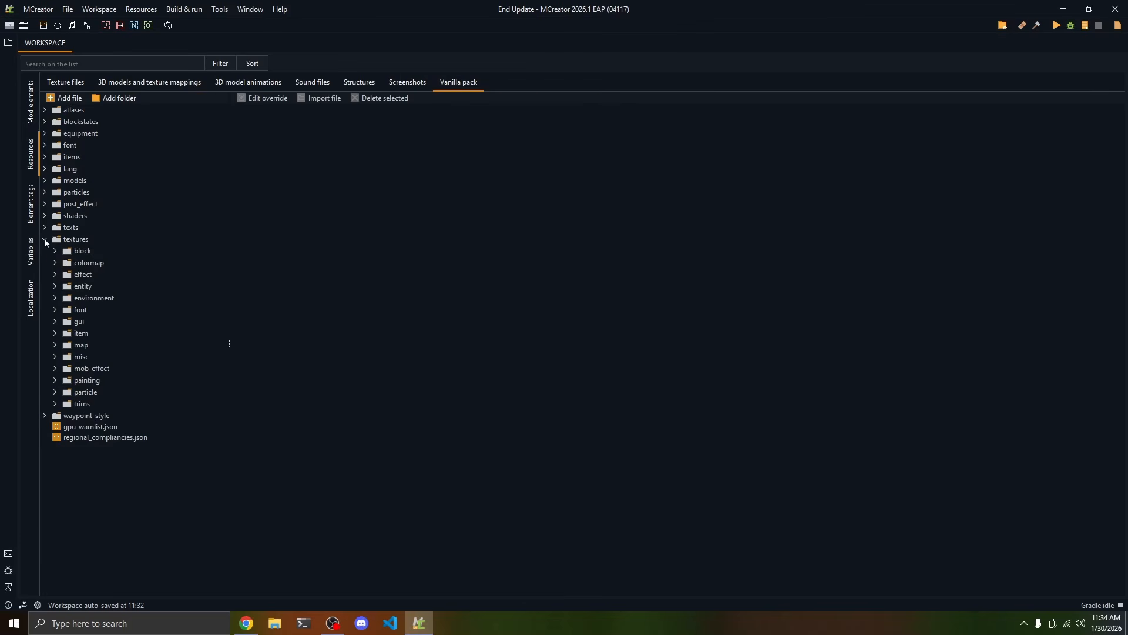
pyautogui.click(56, 332)
pyautogui.click(97, 303)
pyautogui.click(103, 328)
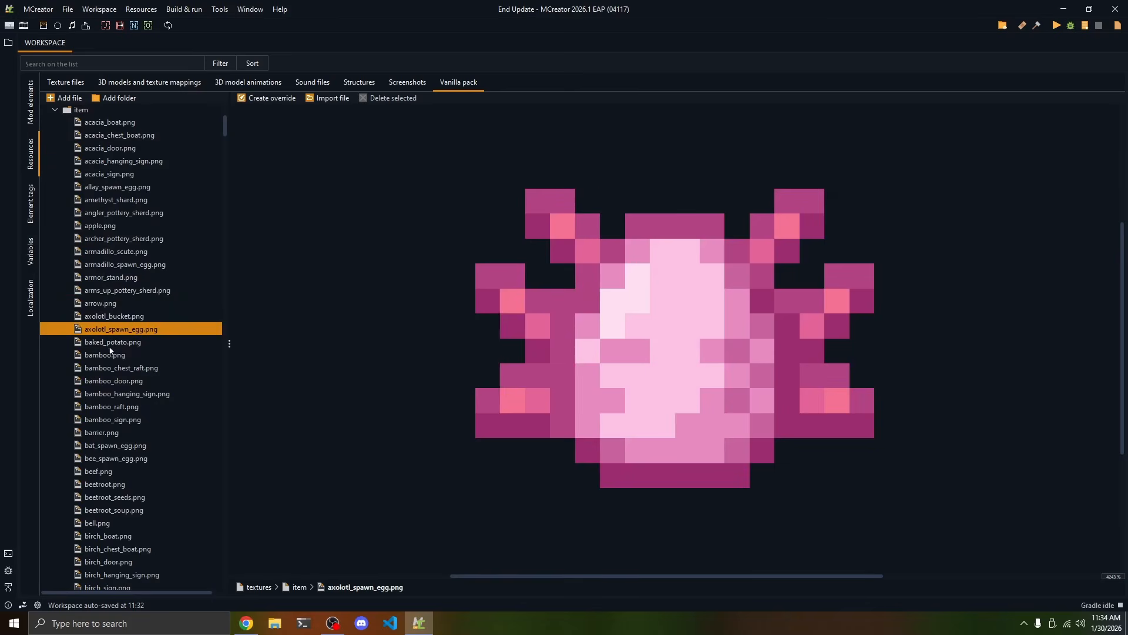
pyautogui.click(107, 380)
pyautogui.click(104, 295)
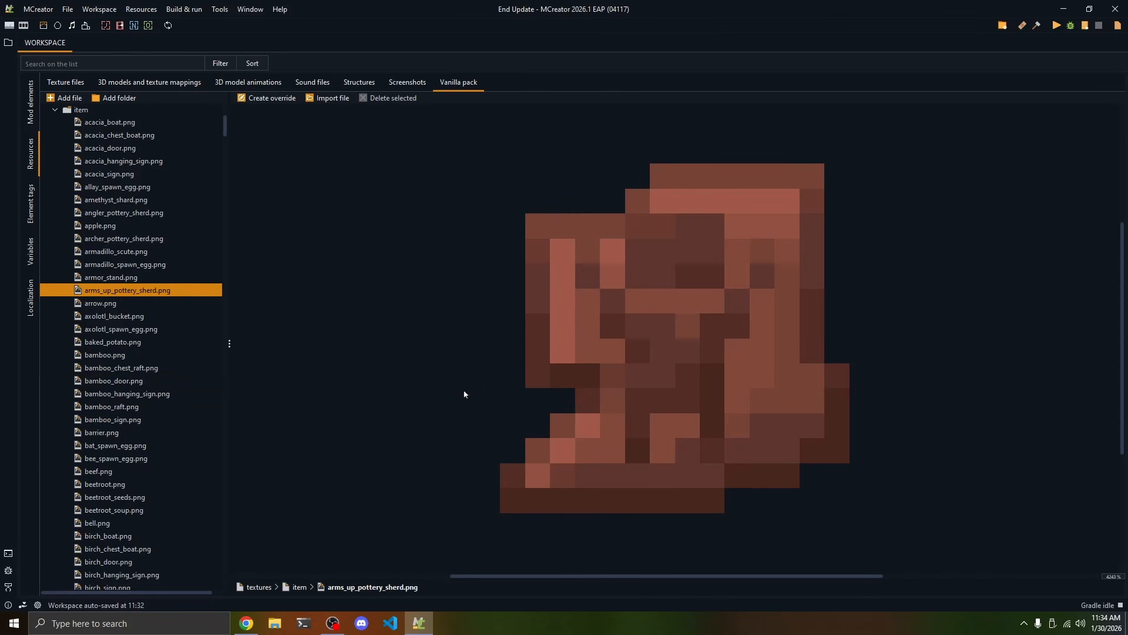
# Look over the workspace's element tags, variables and localization sections
pyautogui.click(30, 203)
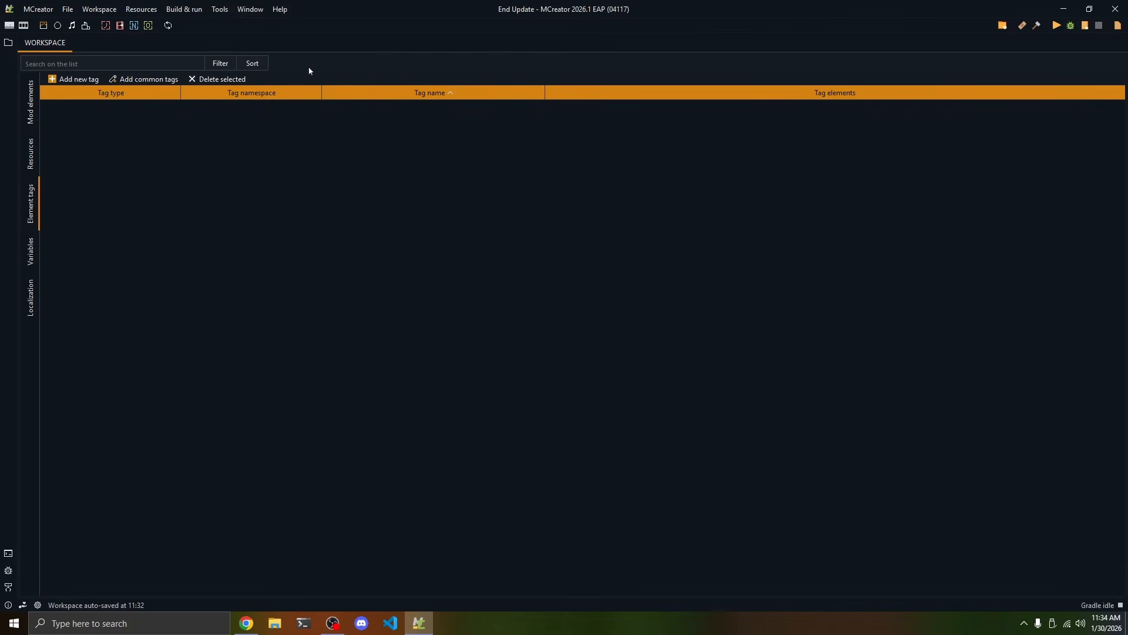
pyautogui.click(27, 259)
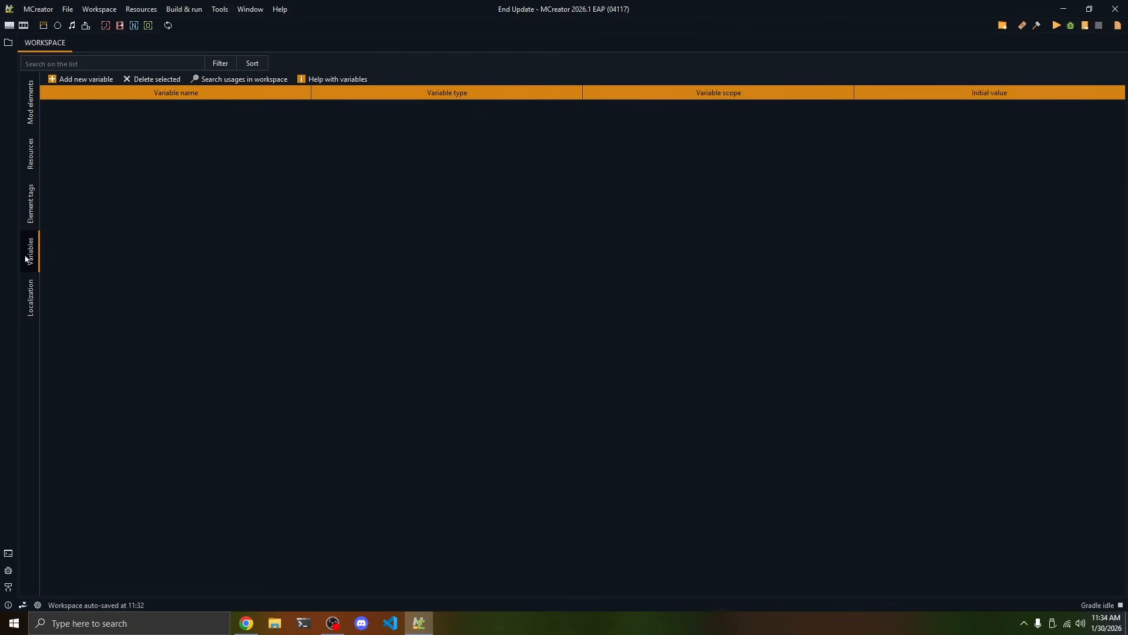
pyautogui.click(27, 307)
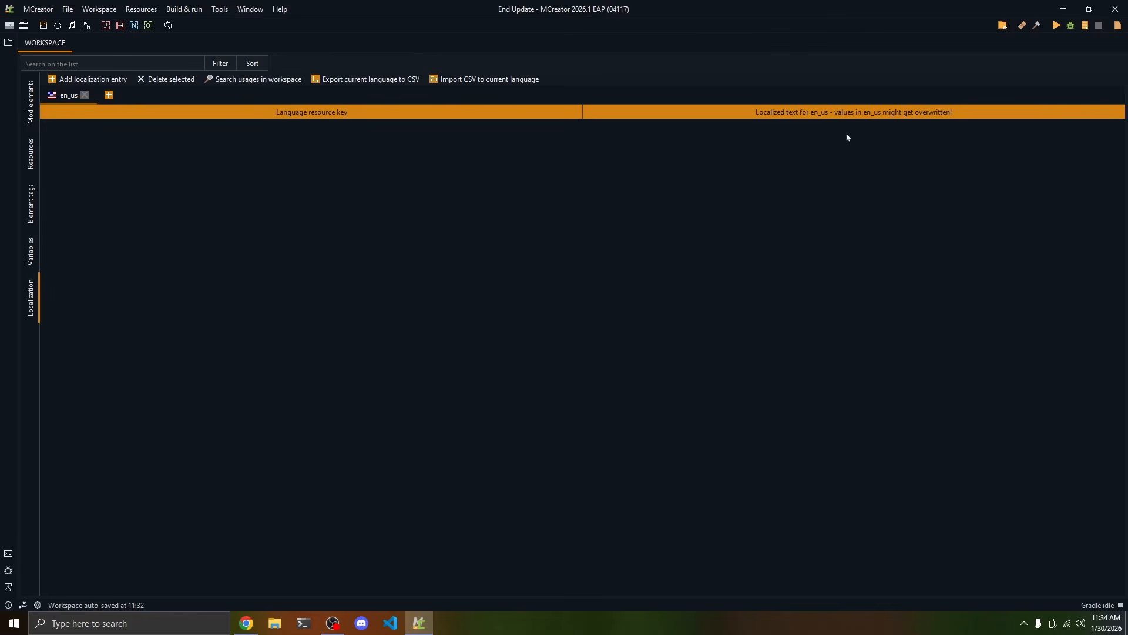
# Add a new Item mod element named EnderPearlFragment to the End Update workspace
pyautogui.click(31, 101)
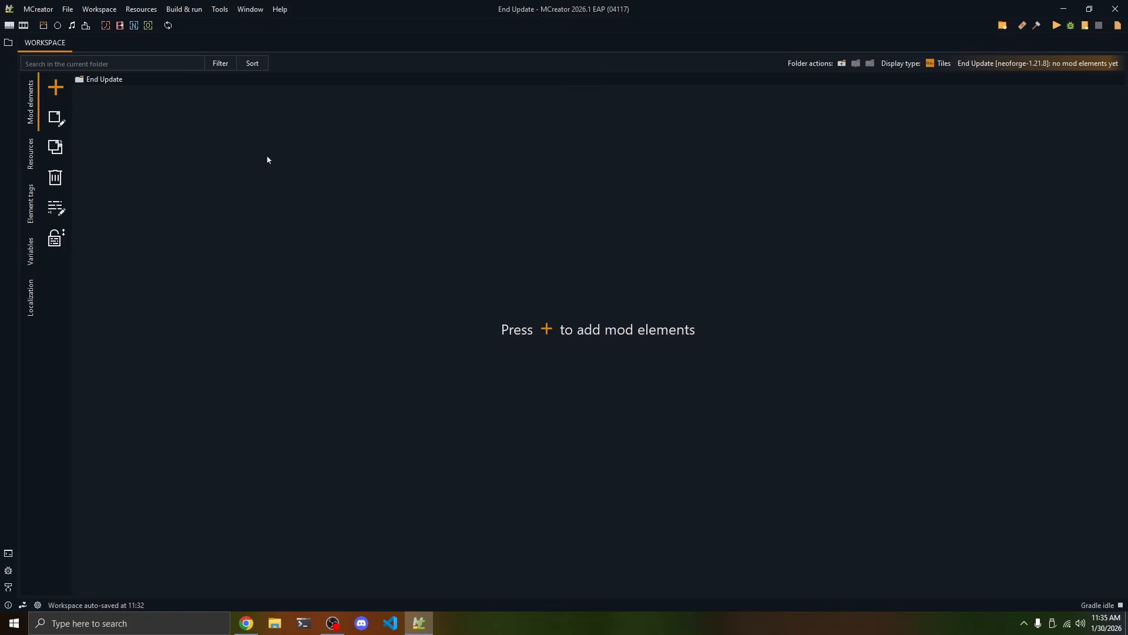
pyautogui.click(56, 88)
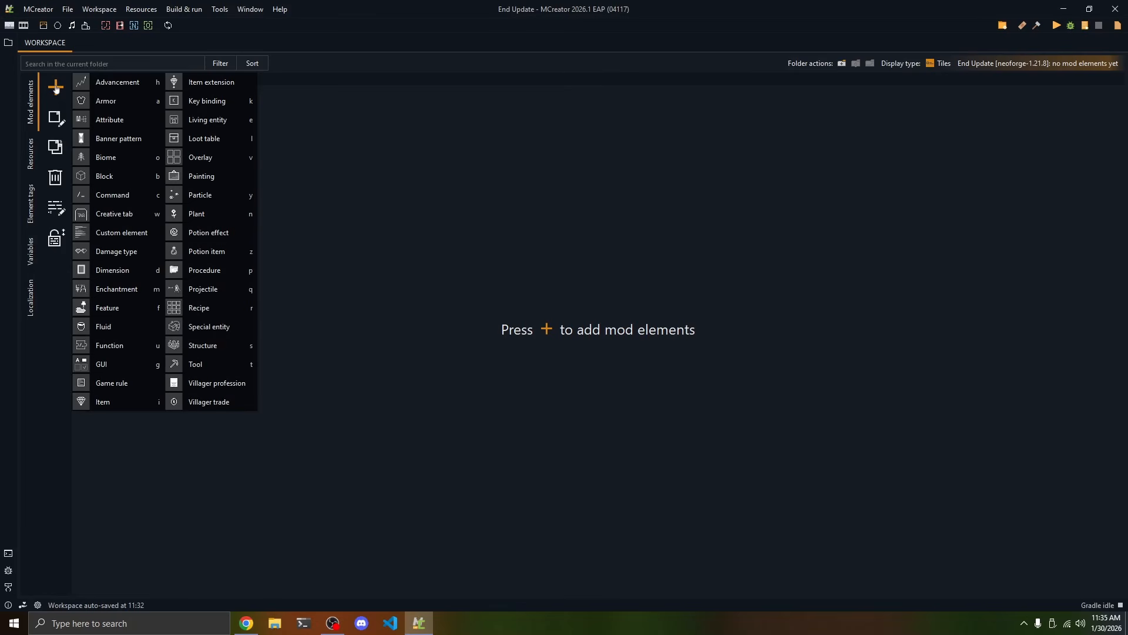
pyautogui.click(102, 403)
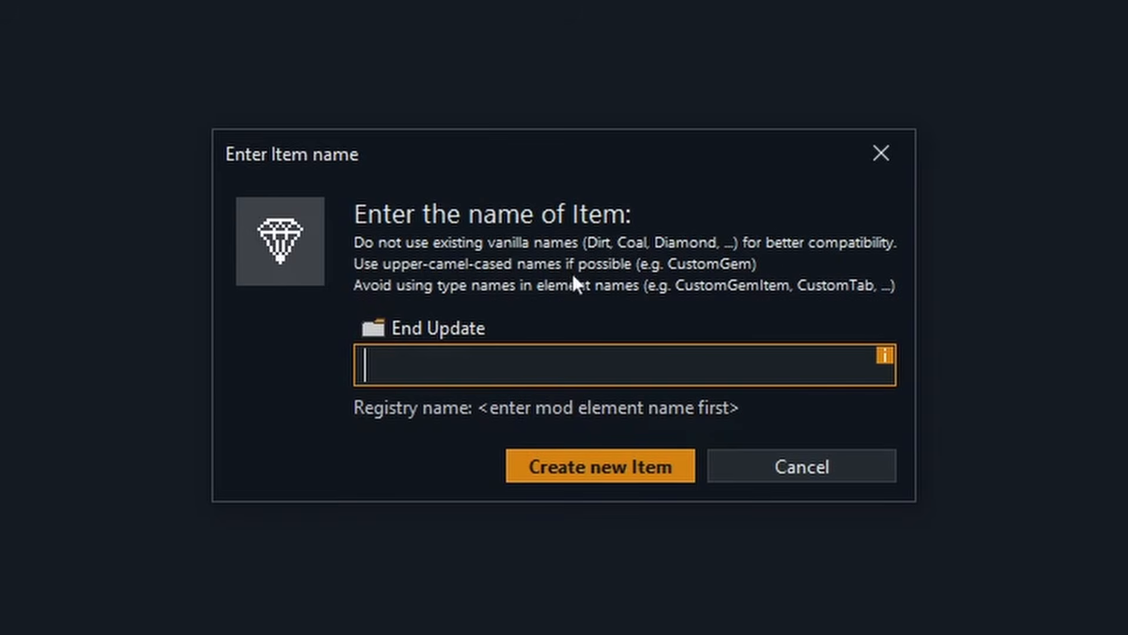
pyautogui.write('E')
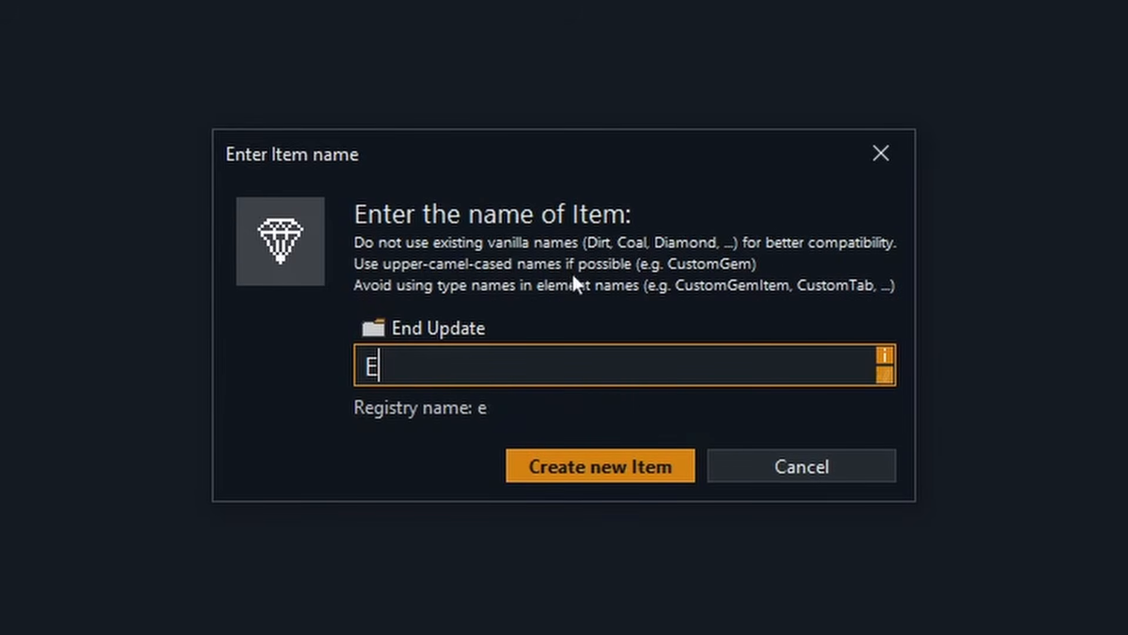
pyautogui.write('nderPearlFragment')
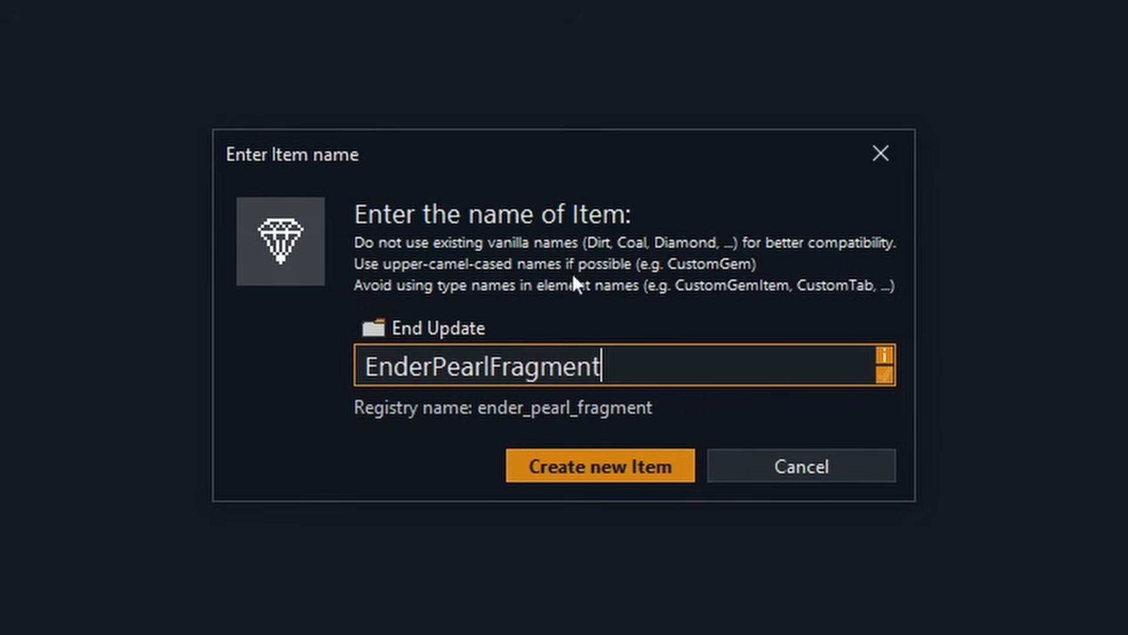
pyautogui.moveTo(434, 366); pyautogui.dragTo(488, 365)
pyautogui.click(593, 367)
pyautogui.click(365, 374)
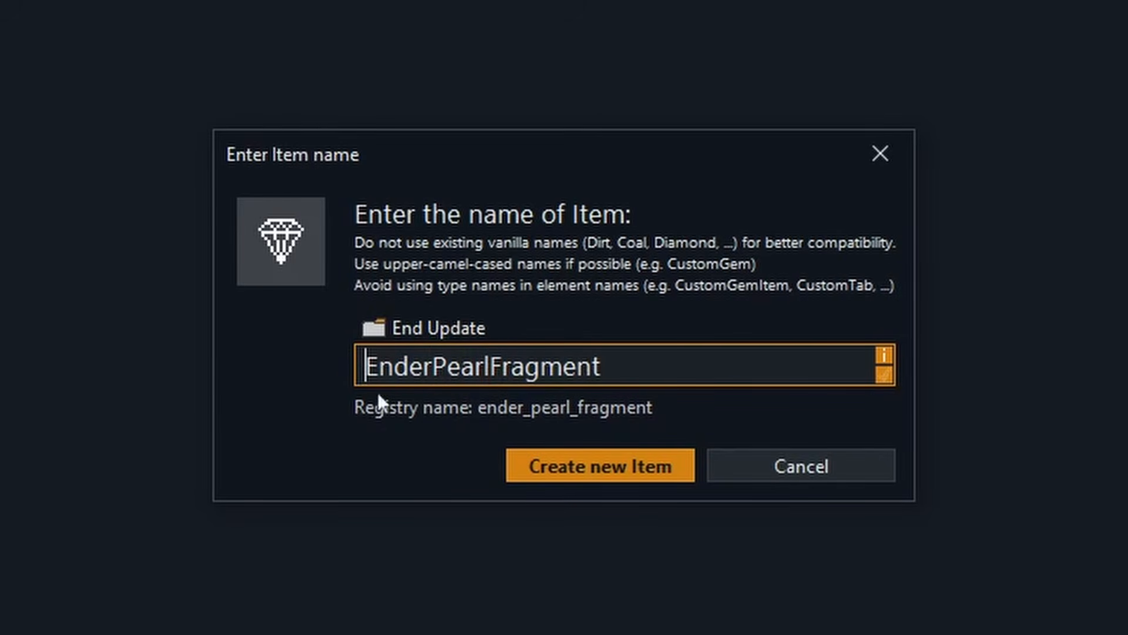
pyautogui.click(579, 476)
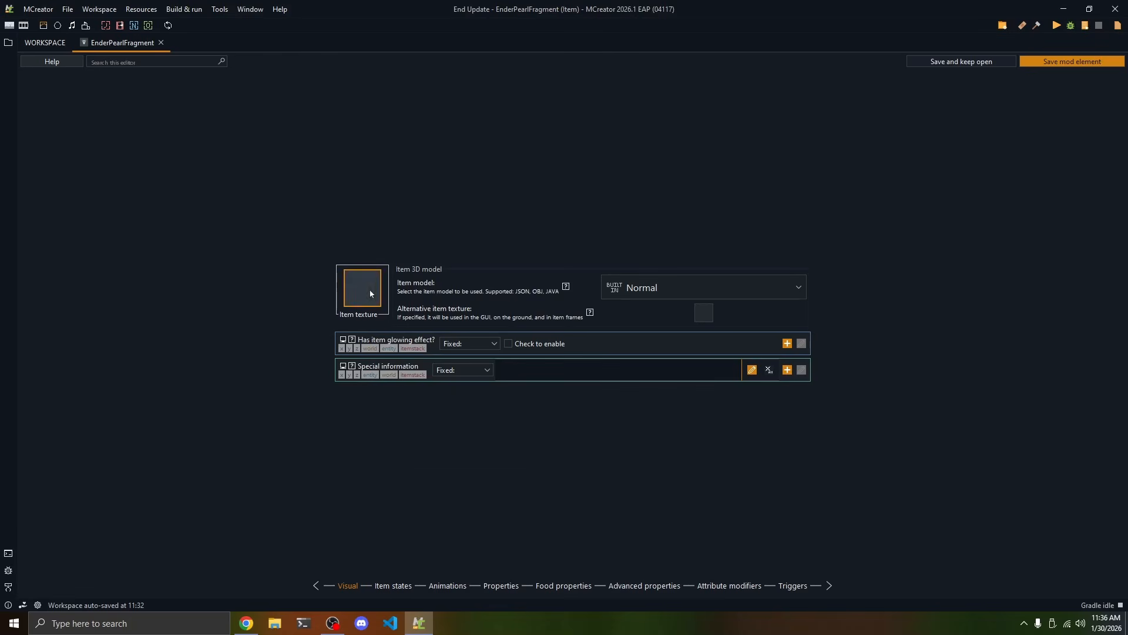
# Create a new blank 16 by 16 transparent image as the EnderPearlFragment item's texture
pyautogui.click(370, 292)
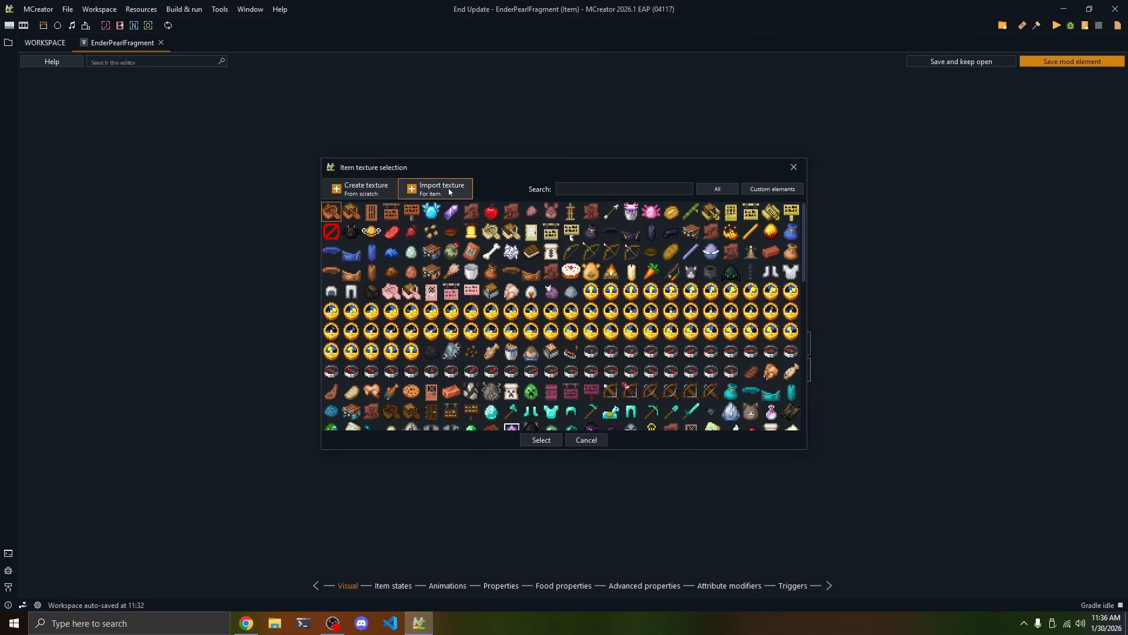
pyautogui.click(353, 191)
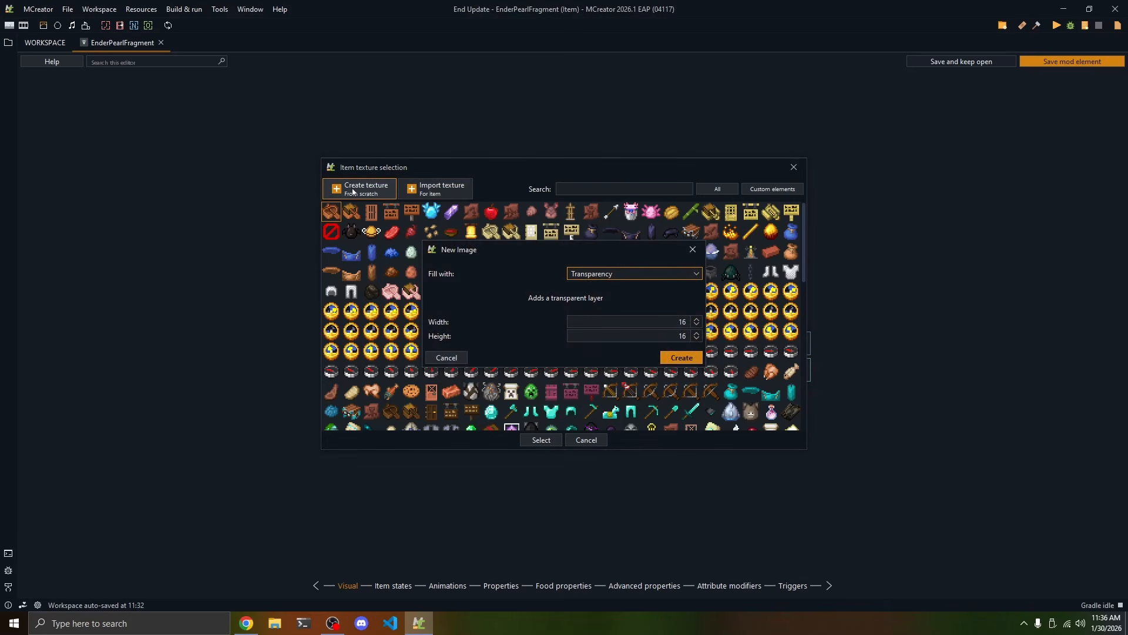
pyautogui.click(693, 357)
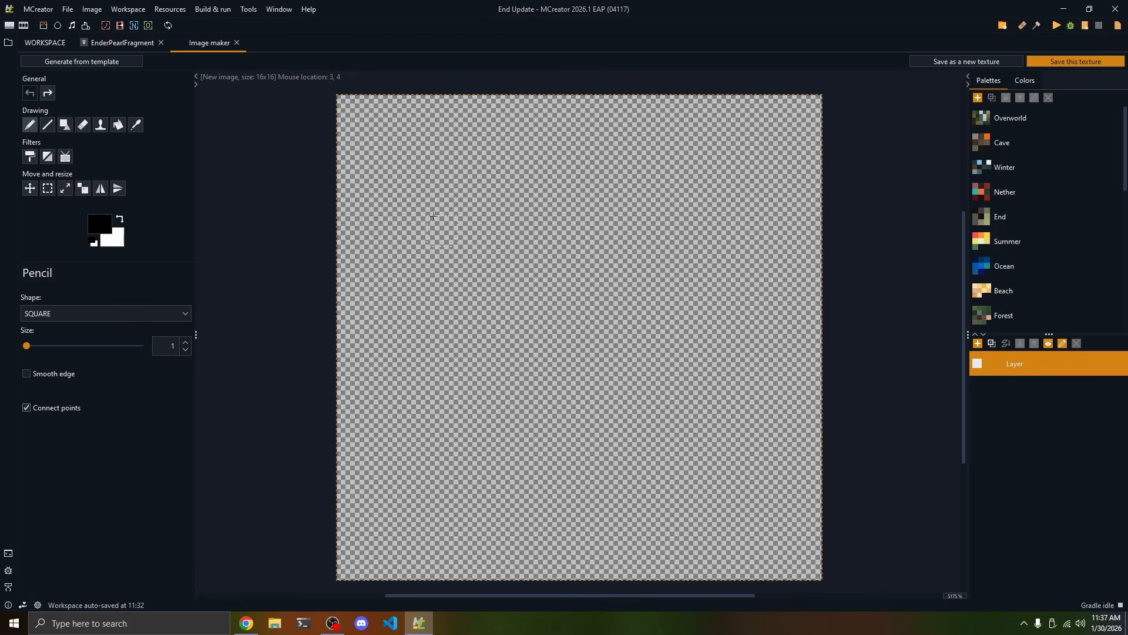
# Scribble on the canvas with the black Pencil, undo it, and draw a straight diagonal line across the canvas with the Line tool
pyautogui.moveTo(370, 129)
pyautogui.mouseDown()
pyautogui.moveTo(716, 140)
pyautogui.moveTo(541, 353)
pyautogui.moveTo(762, 333)
pyautogui.moveTo(587, 226)
pyautogui.mouseUp()
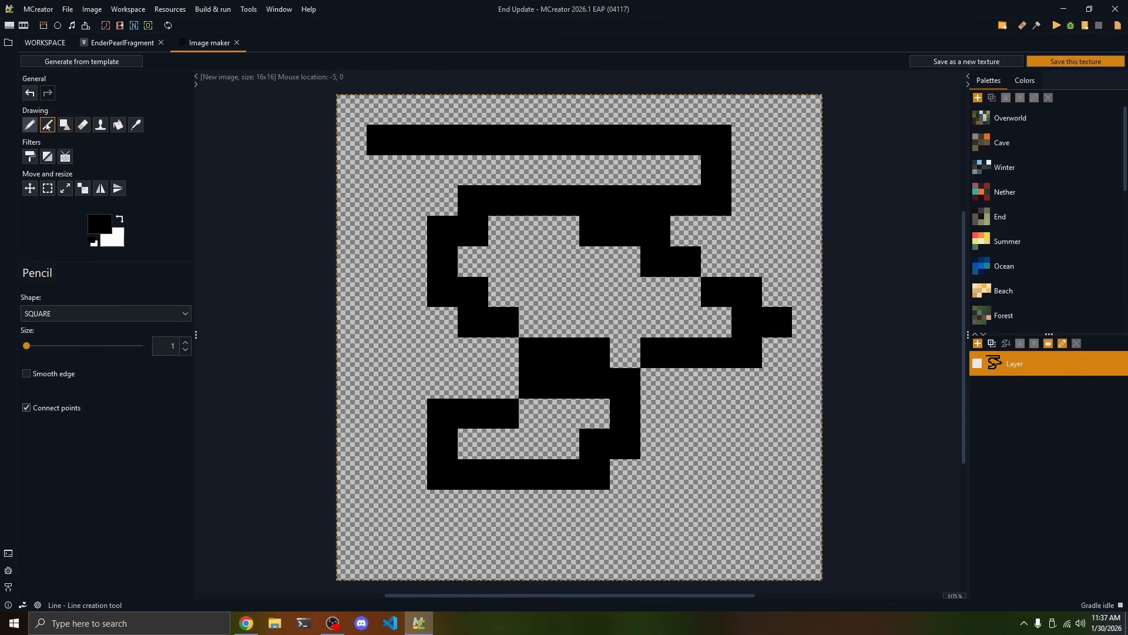
pyautogui.click(47, 126)
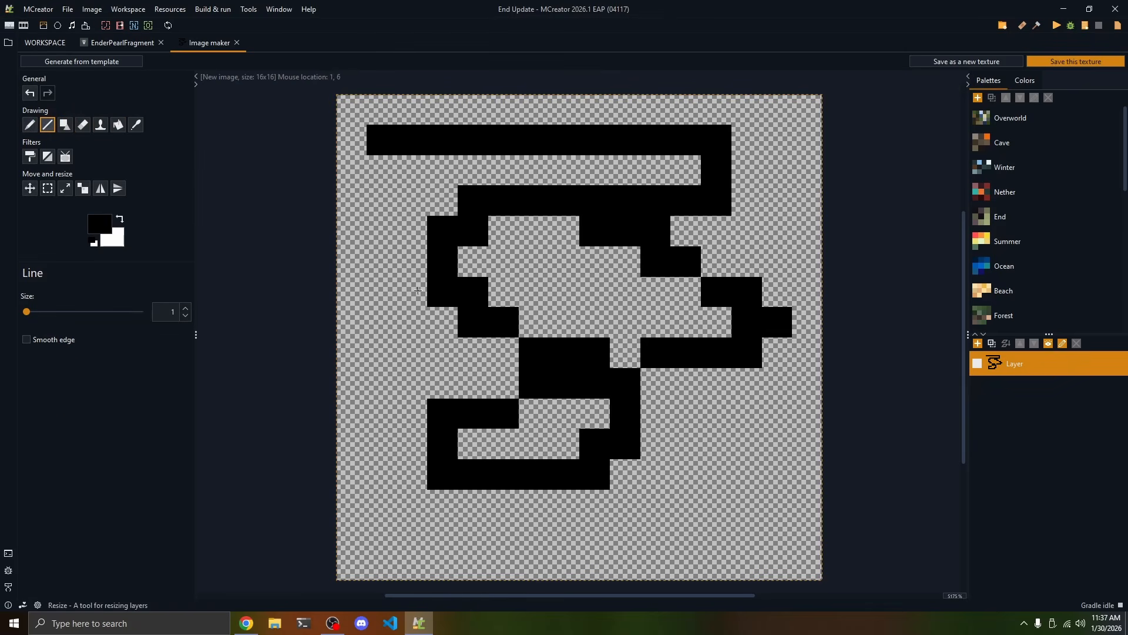
pyautogui.hotkey('ctrl', 'z')
pyautogui.moveTo(347, 171)
pyautogui.mouseDown()
pyautogui.moveTo(779, 320)
pyautogui.moveTo(565, 473)
pyautogui.moveTo(641, 470)
pyautogui.moveTo(717, 140)
pyautogui.moveTo(503, 473)
pyautogui.moveTo(700, 134)
pyautogui.moveTo(777, 413)
pyautogui.mouseUp()
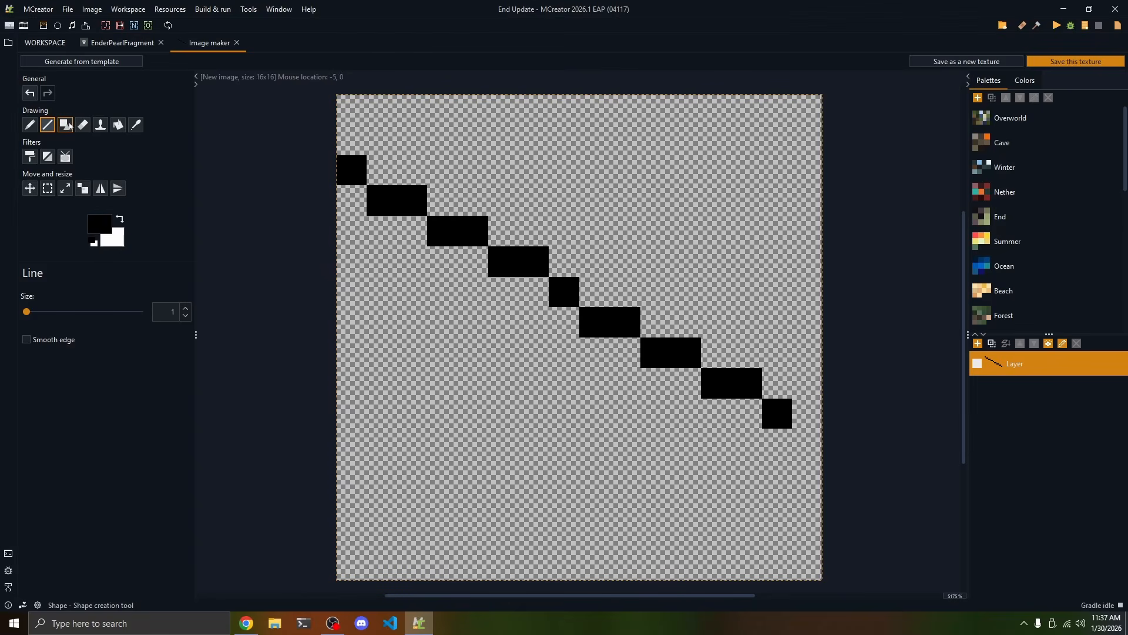
# Draw a filled black SQUARE shape about 12 by 13 pixels over most of the canvas
pyautogui.click(64, 125)
pyautogui.click(60, 315)
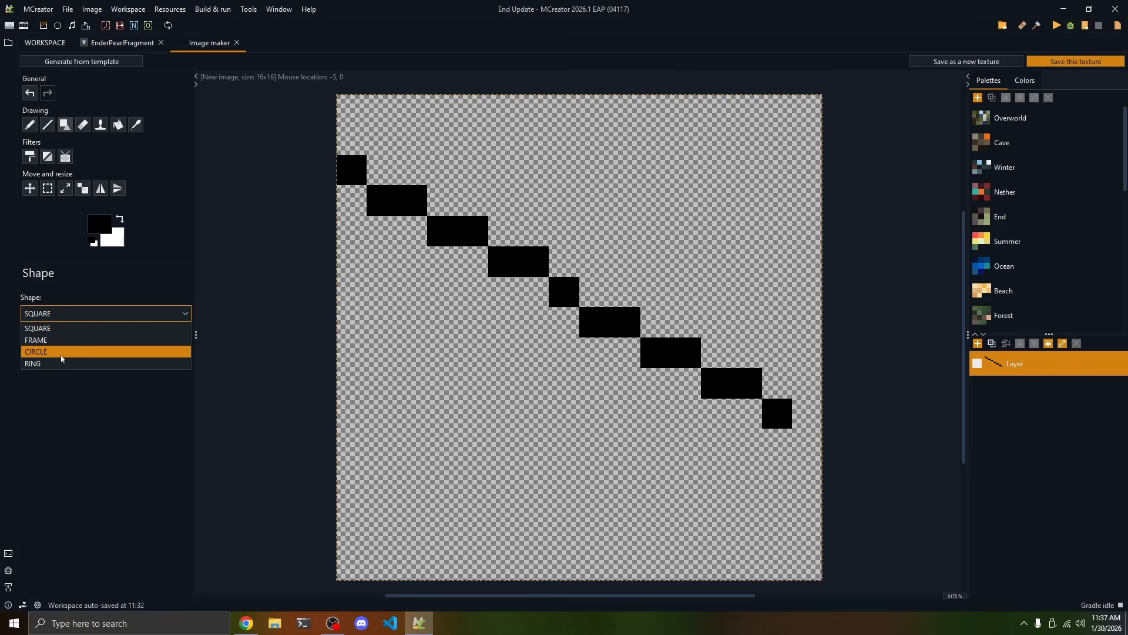
pyautogui.click(49, 330)
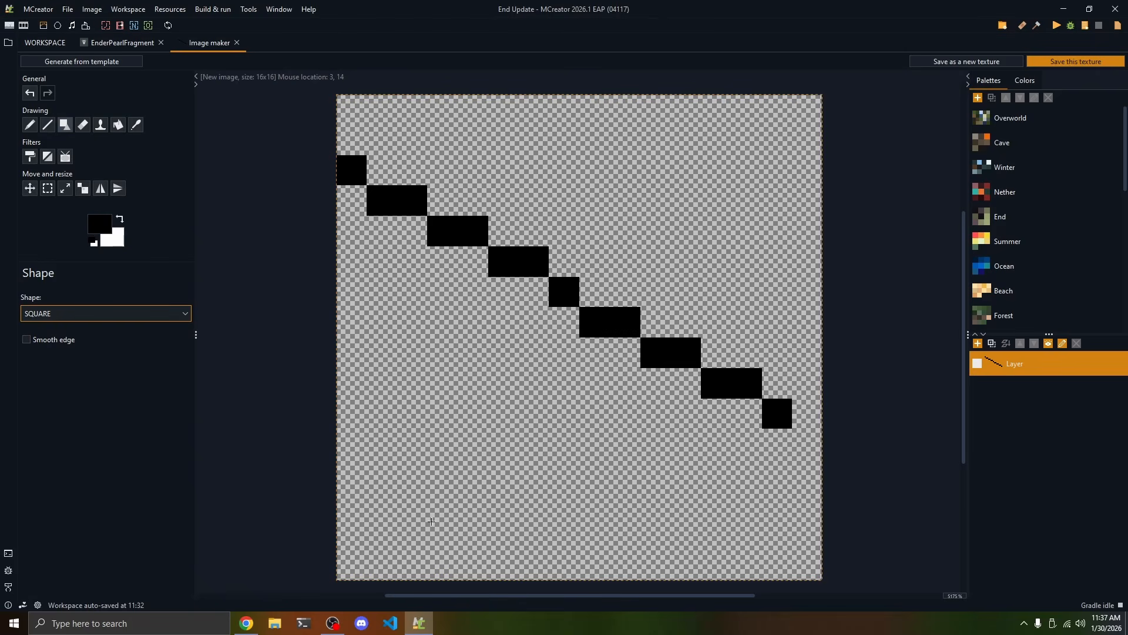
pyautogui.moveTo(432, 522)
pyautogui.mouseDown()
pyautogui.moveTo(676, 307)
pyautogui.moveTo(782, 136)
pyautogui.mouseUp()
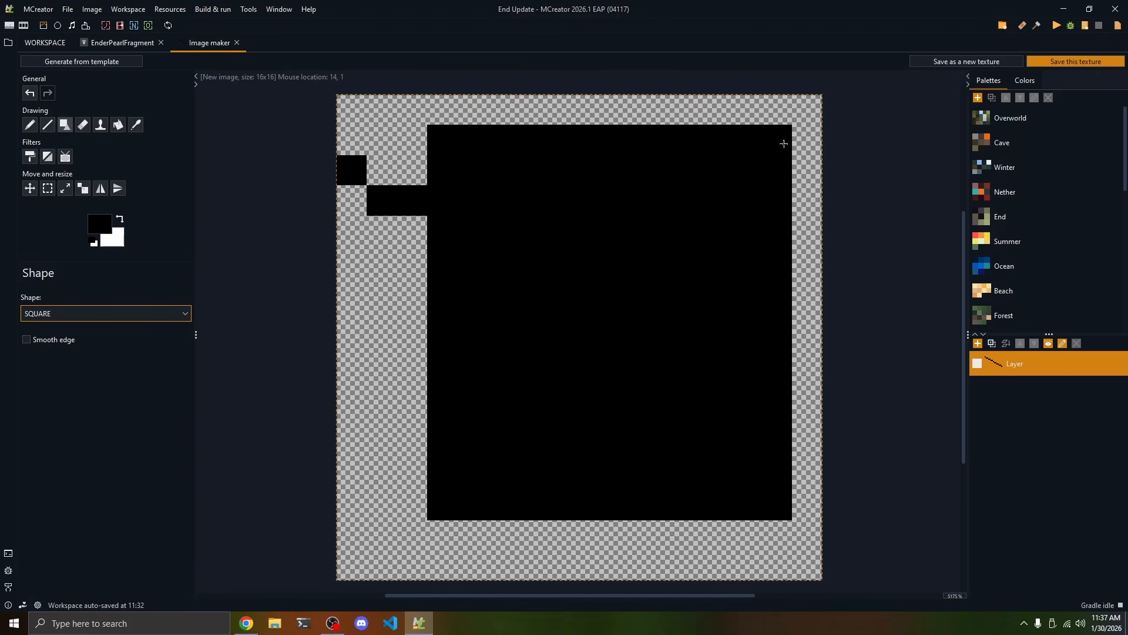
# Erase all black pixels from the canvas with the Eraser, using a larger eraser size for the remaining area
pyautogui.click(82, 125)
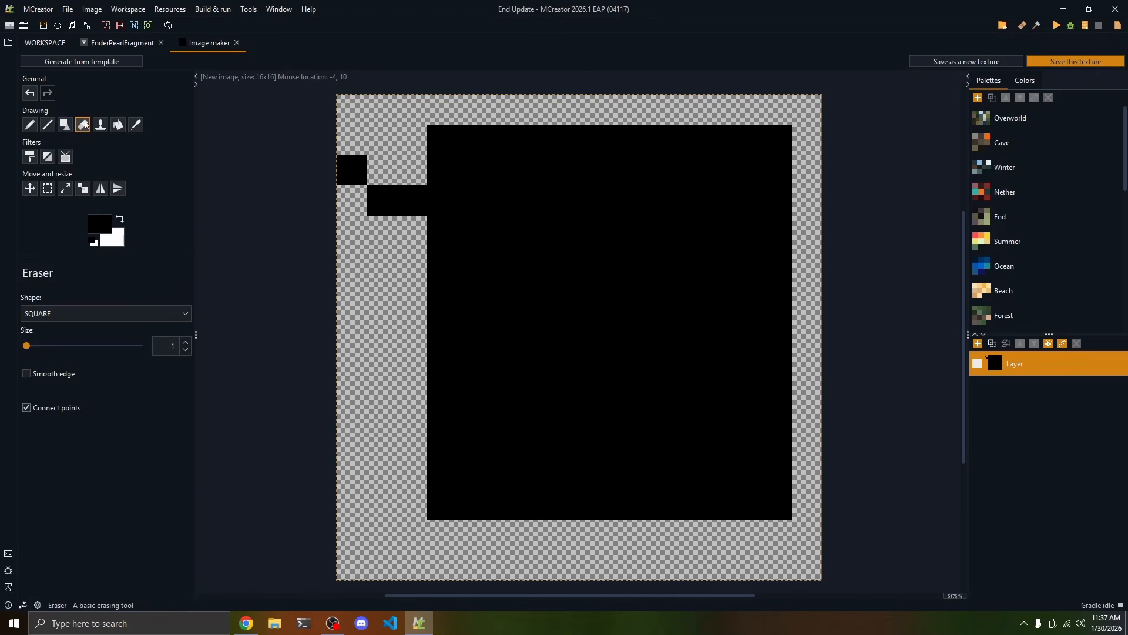
pyautogui.moveTo(441, 167)
pyautogui.mouseDown()
pyautogui.moveTo(611, 200)
pyautogui.moveTo(413, 255)
pyautogui.moveTo(352, 291)
pyautogui.mouseUp()
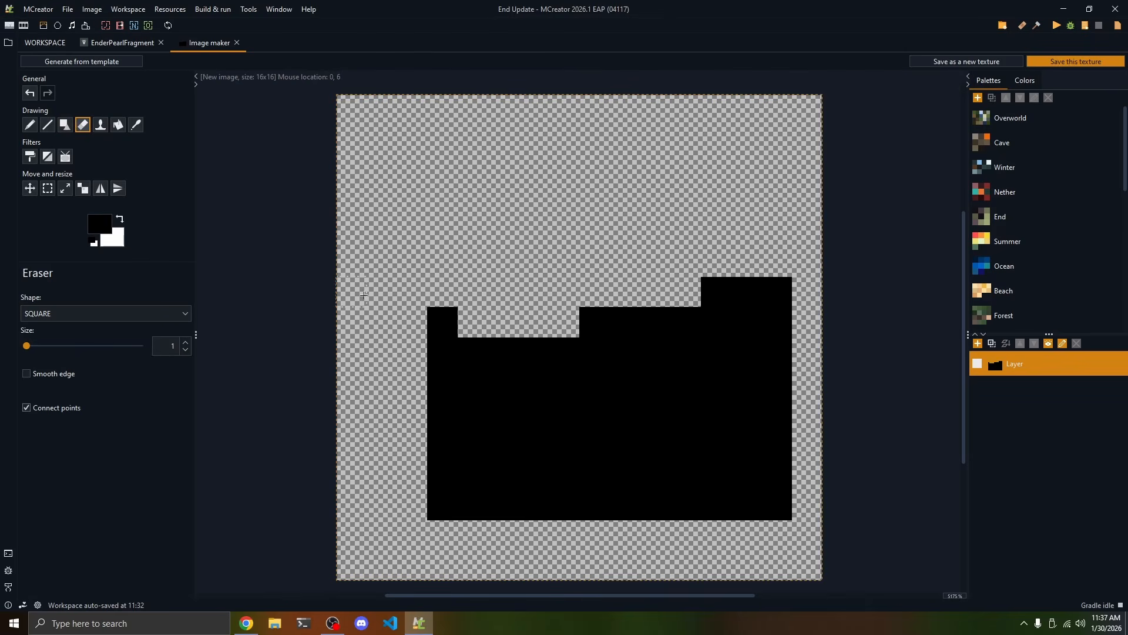
pyautogui.moveTo(27, 345)
pyautogui.mouseDown()
pyautogui.moveTo(42, 349)
pyautogui.moveTo(33, 346)
pyautogui.mouseUp()
pyautogui.click(661, 328)
pyautogui.moveTo(661, 328)
pyautogui.mouseDown()
pyautogui.moveTo(595, 355)
pyautogui.moveTo(747, 429)
pyautogui.mouseUp()
# Stamp the grey ingot template texture onto the canvas at 16 by 16 pixels
pyautogui.click(100, 125)
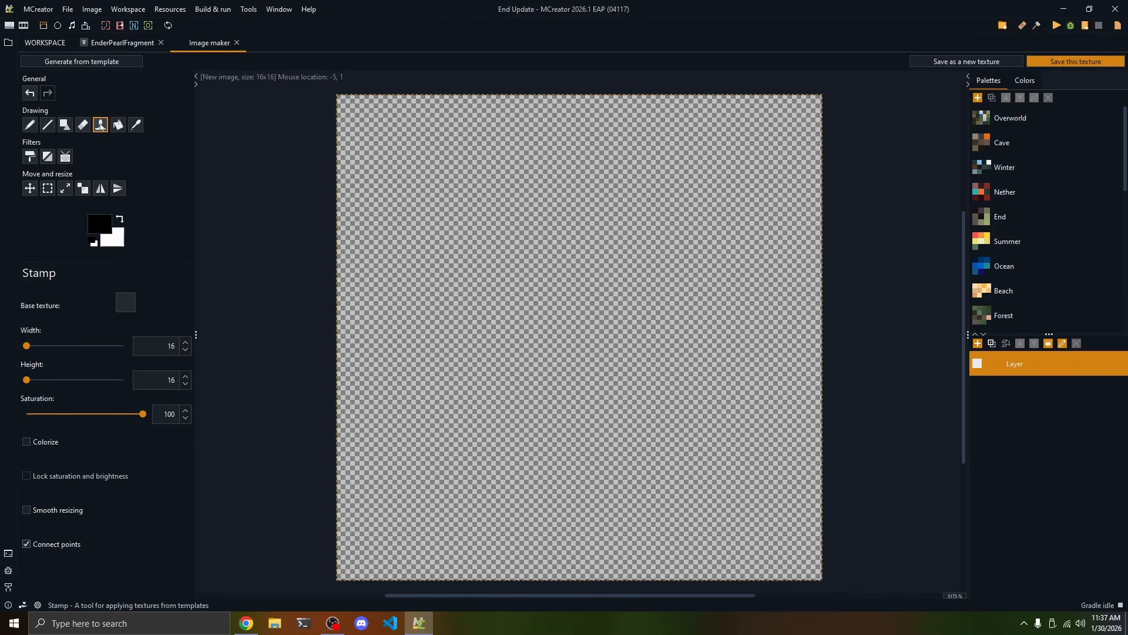
pyautogui.click(125, 303)
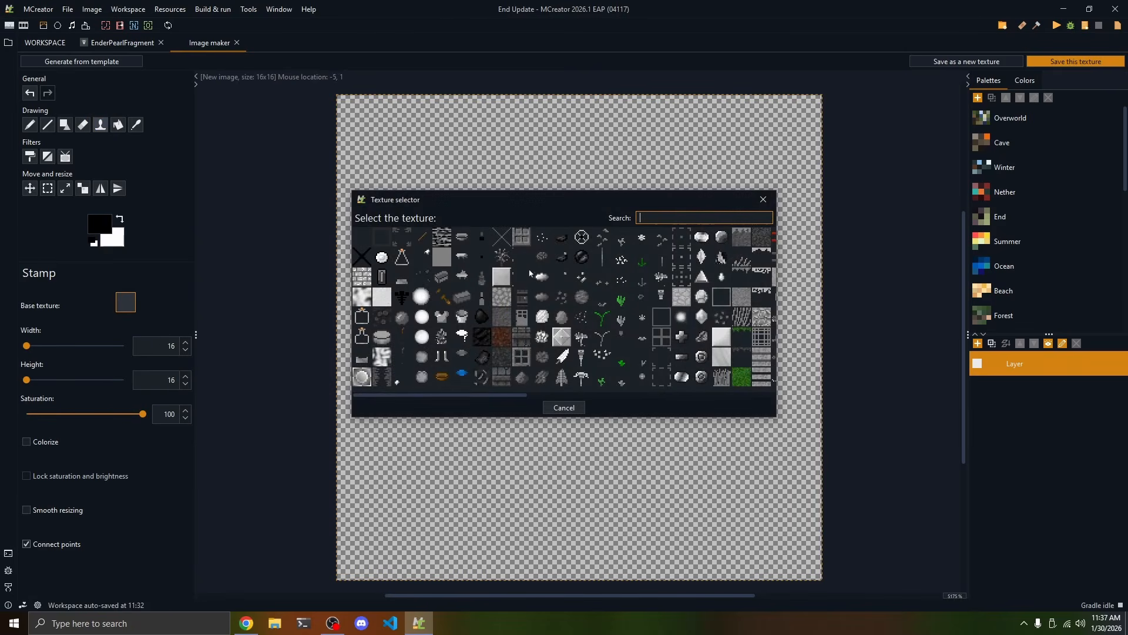
pyautogui.hscroll(4, 463, 351)
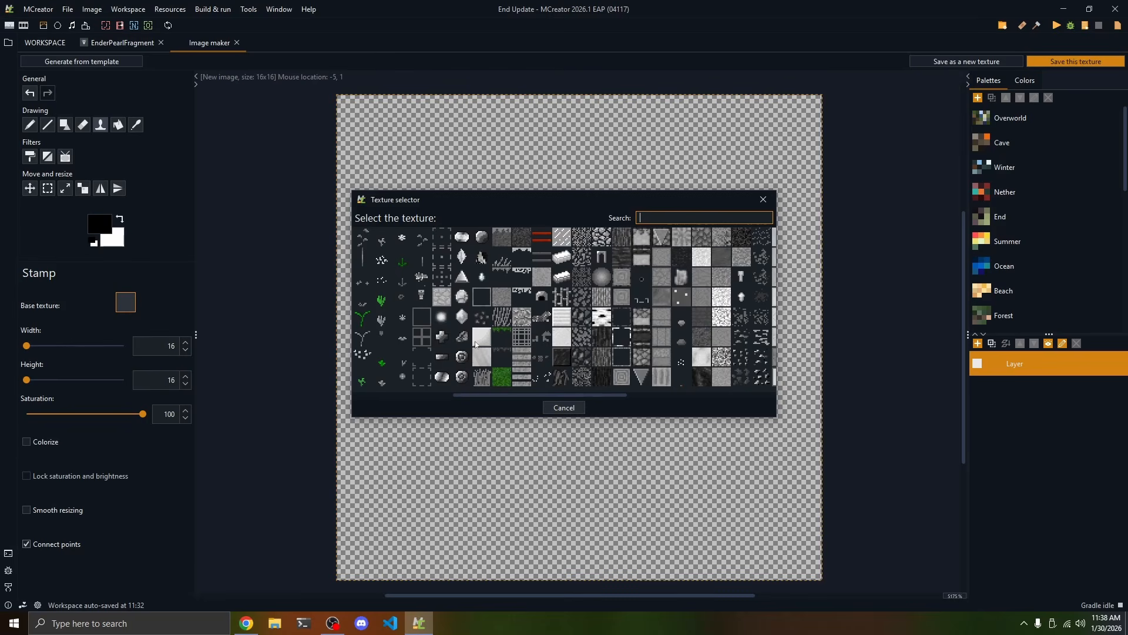
pyautogui.click(563, 260)
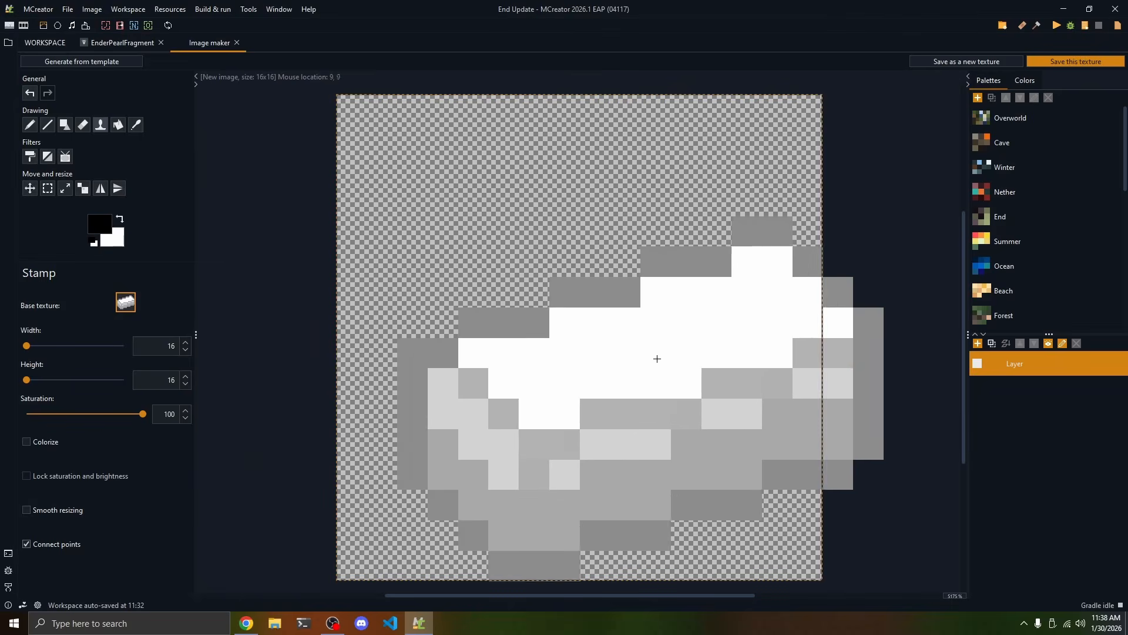
pyautogui.click(580, 315)
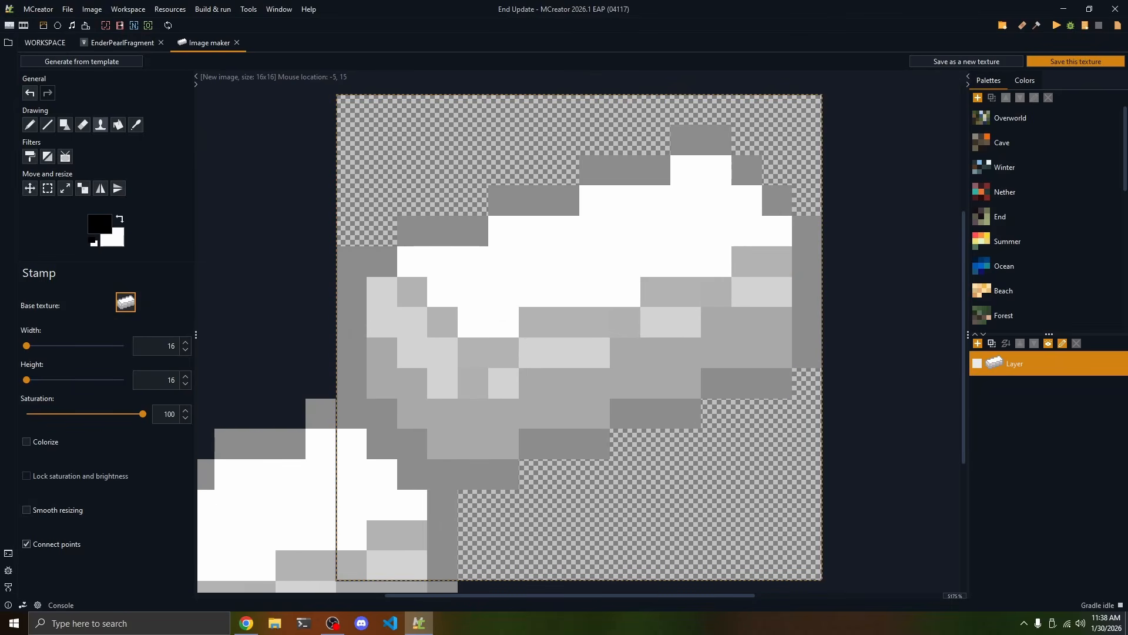
# Flood-fill the transparent areas around the stamped ingot with black, and undo back to the blank canvas
pyautogui.click(118, 125)
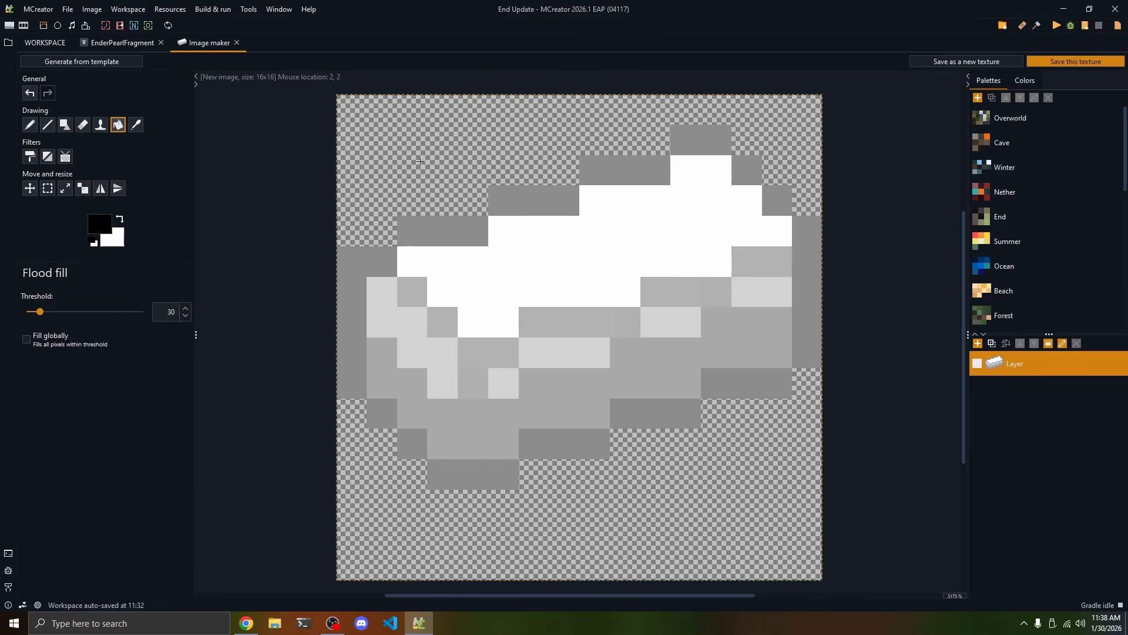
pyautogui.click(512, 123)
pyautogui.click(408, 496)
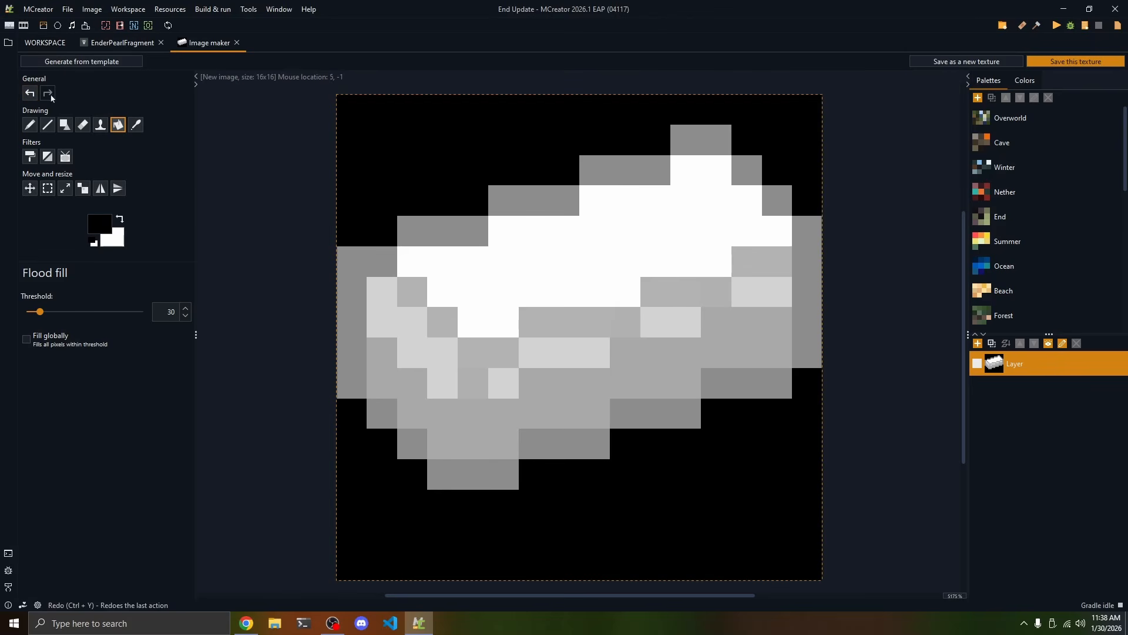
pyautogui.click(34, 95)
pyautogui.click(33, 96)
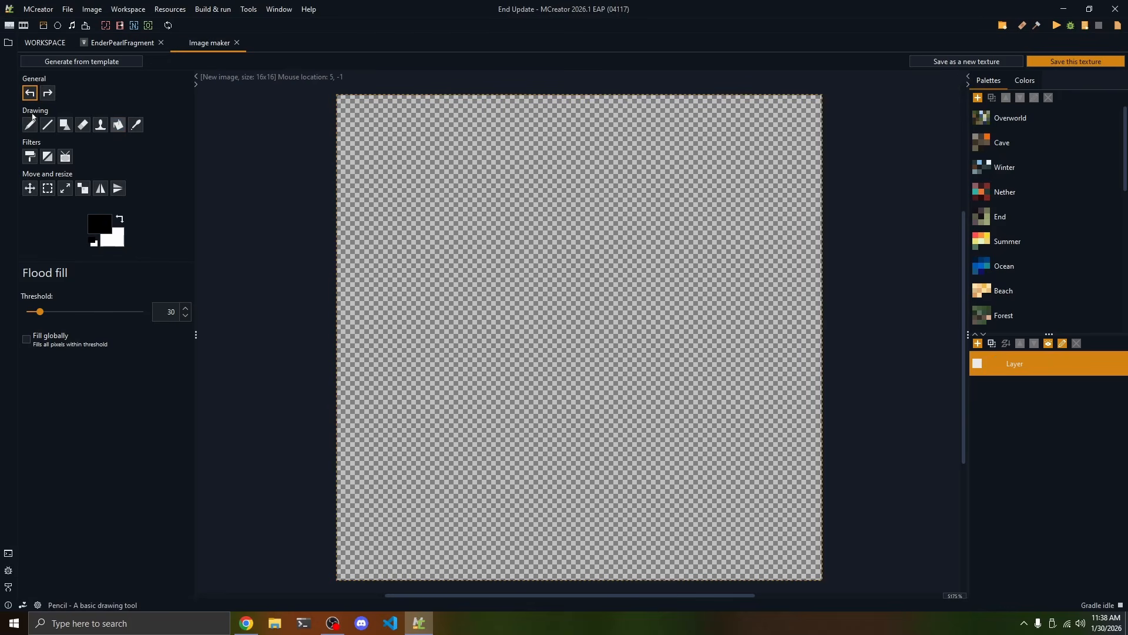
pyautogui.click(47, 93)
# Sample the purple of the painted pixels with the Color picker and draw a Pencil stroke with it
pyautogui.click(136, 125)
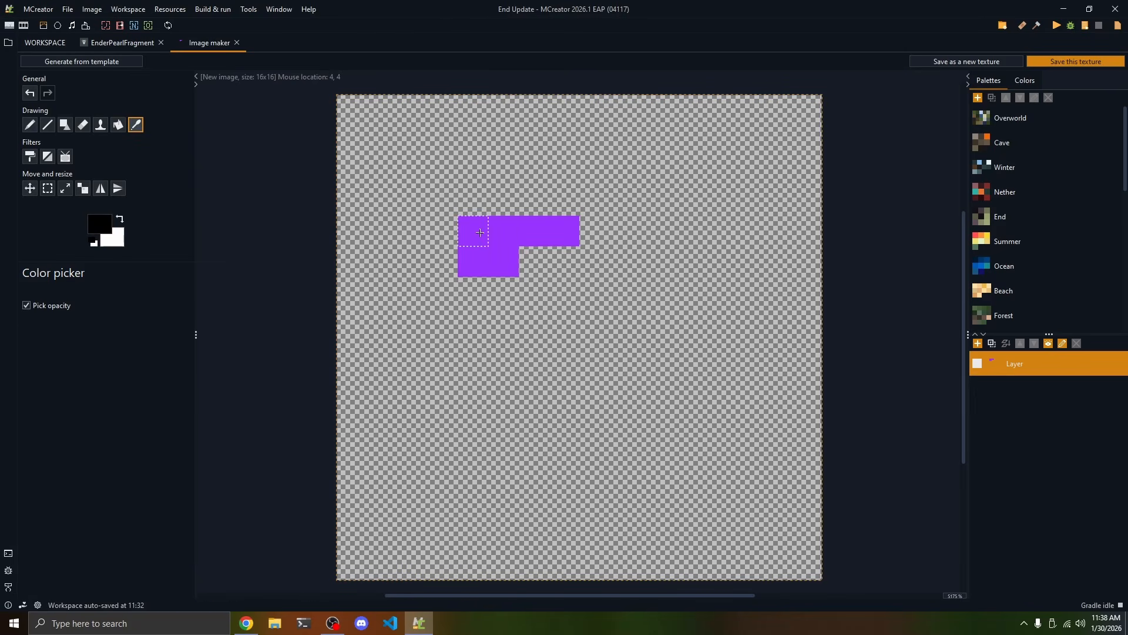
pyautogui.click(480, 232)
pyautogui.click(30, 124)
pyautogui.moveTo(473, 382); pyautogui.dragTo(637, 400)
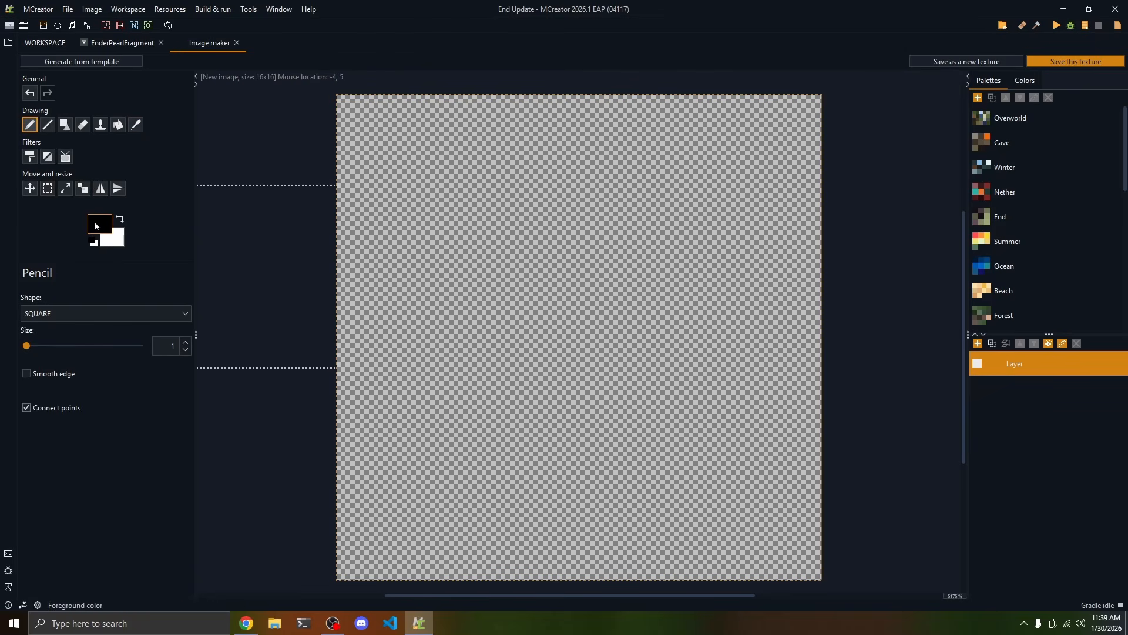
# Set the foreground color to bright yellow from the swatches and draw a Pencil stroke on the canvas
pyautogui.click(91, 219)
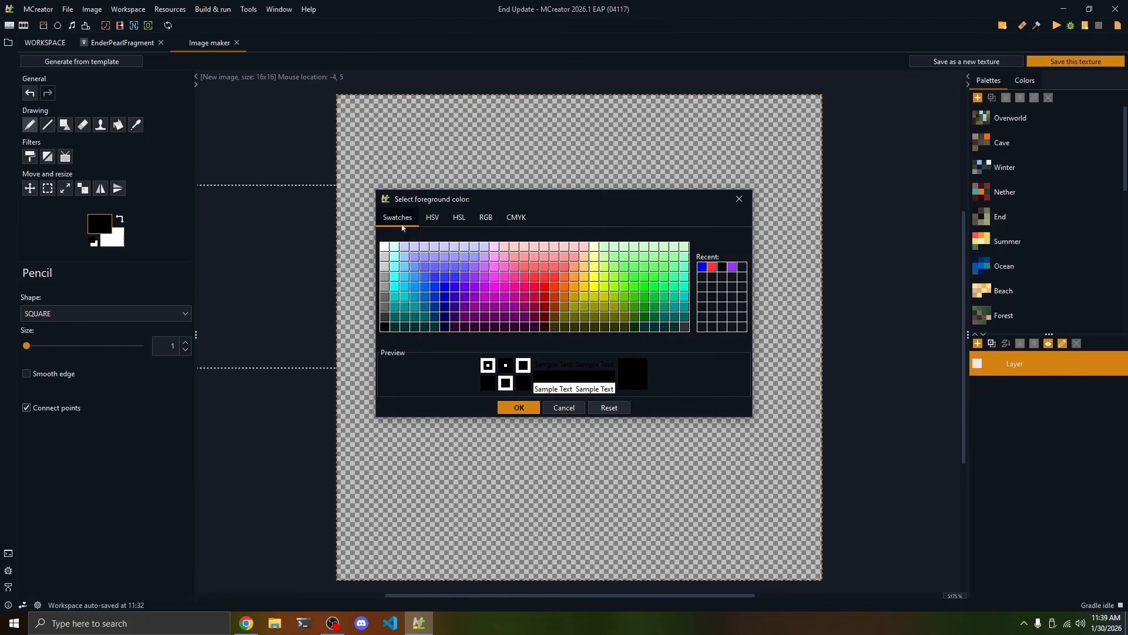
pyautogui.click(601, 291)
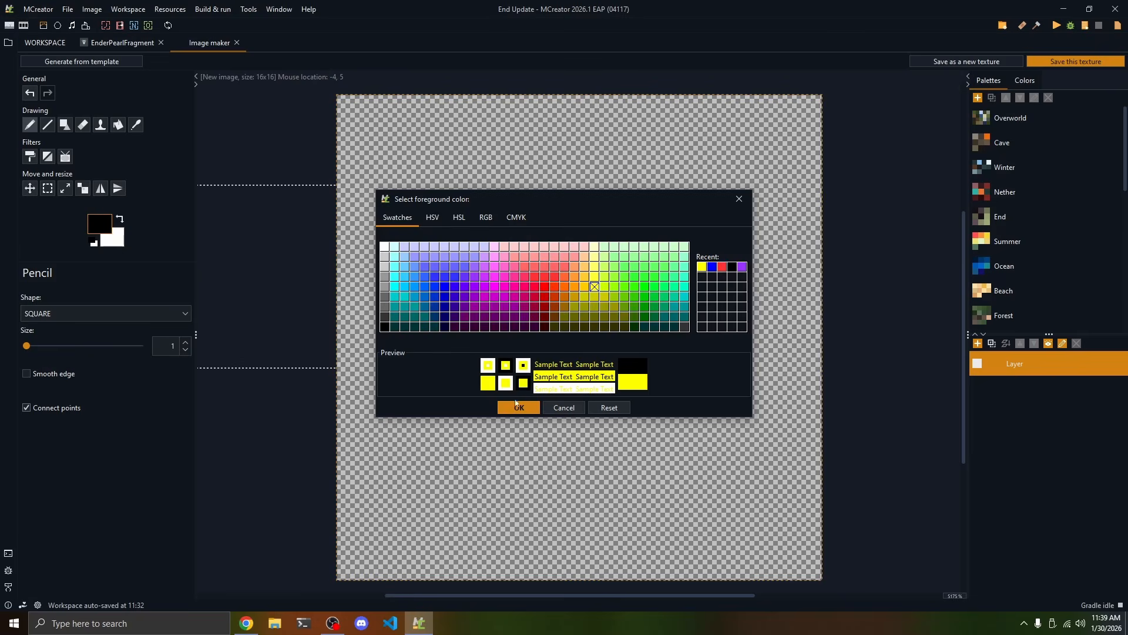
pyautogui.click(519, 407)
pyautogui.moveTo(473, 200); pyautogui.dragTo(446, 322)
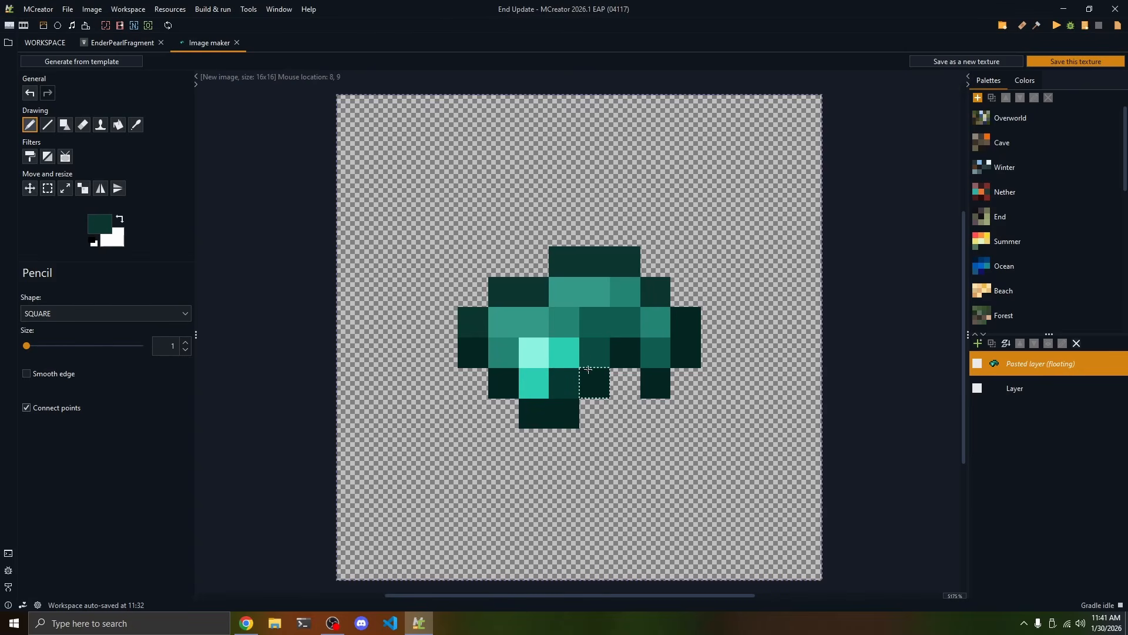
# Save the teal pearl fragment image as an Item texture named ender_pearl_fragment
pyautogui.click(1078, 63)
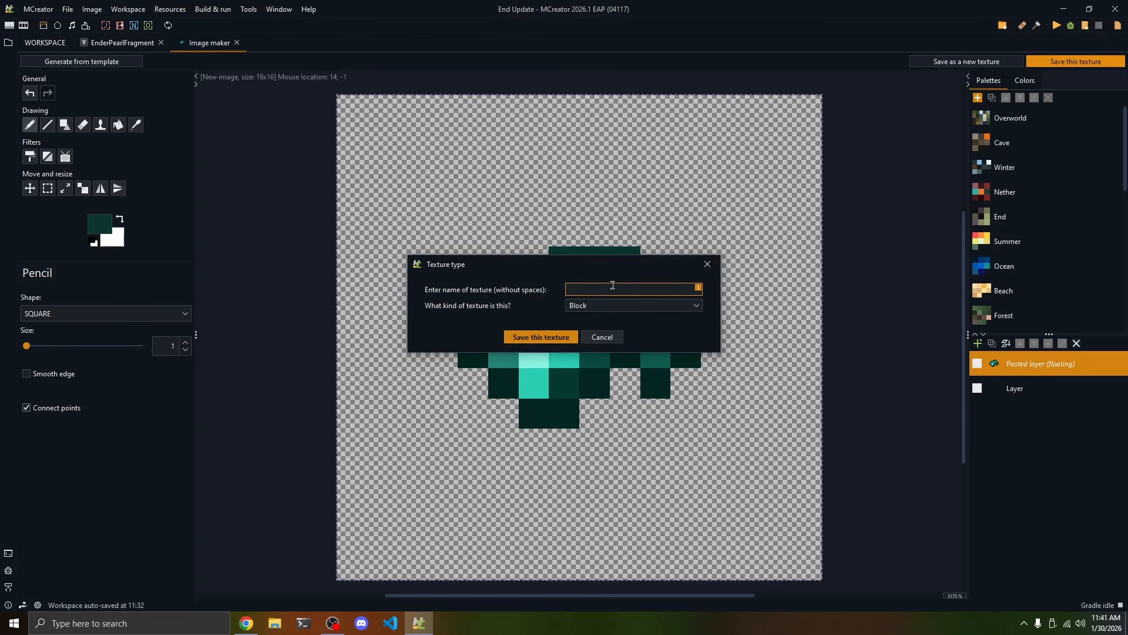
pyautogui.click(612, 286)
pyautogui.write('ender_pearl_fragment')
pyautogui.click(597, 306)
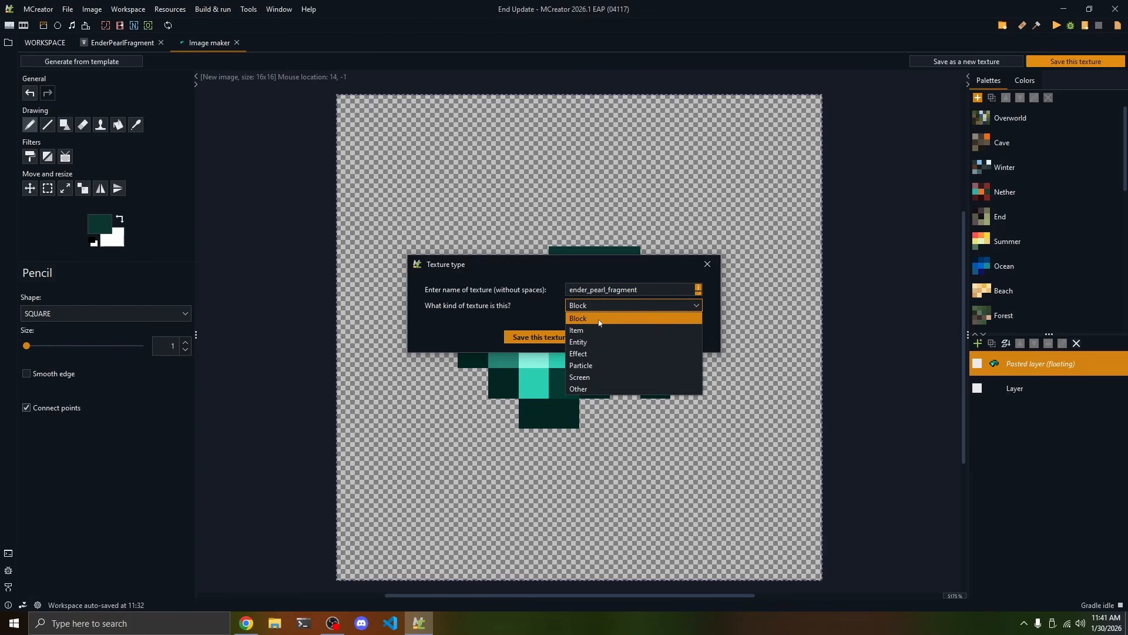
pyautogui.click(595, 330)
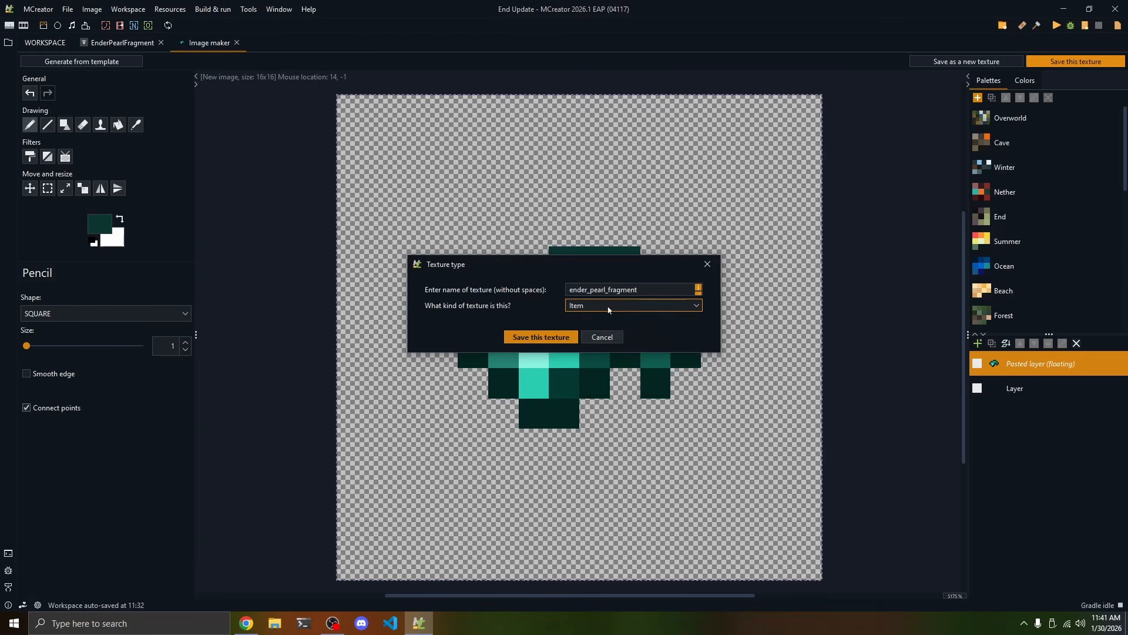
pyautogui.click(600, 305)
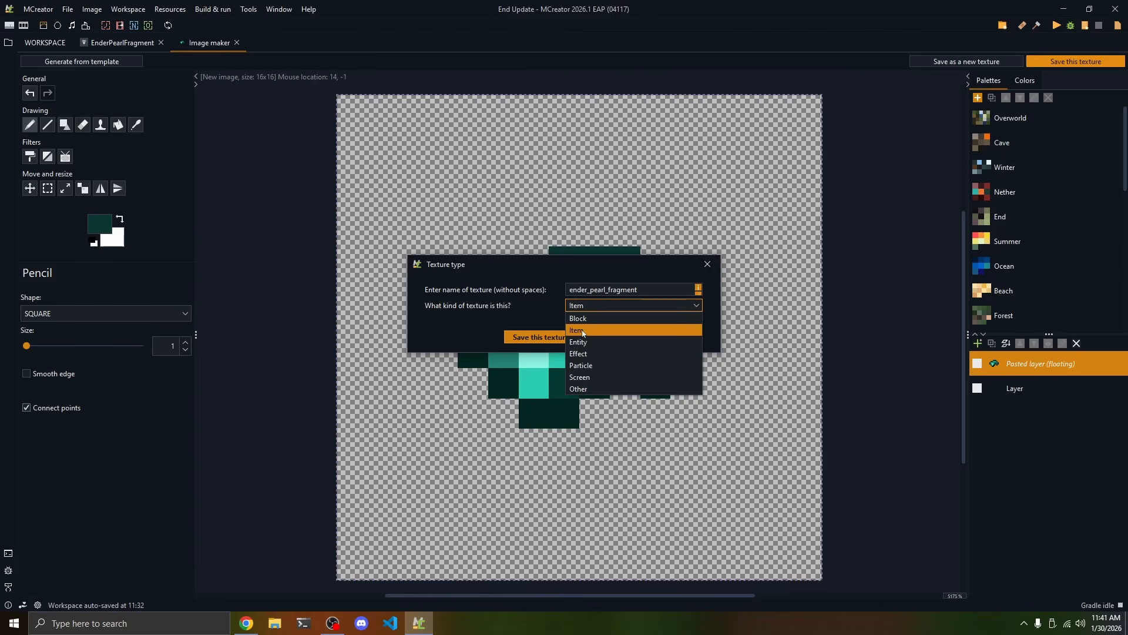
pyautogui.click(583, 331)
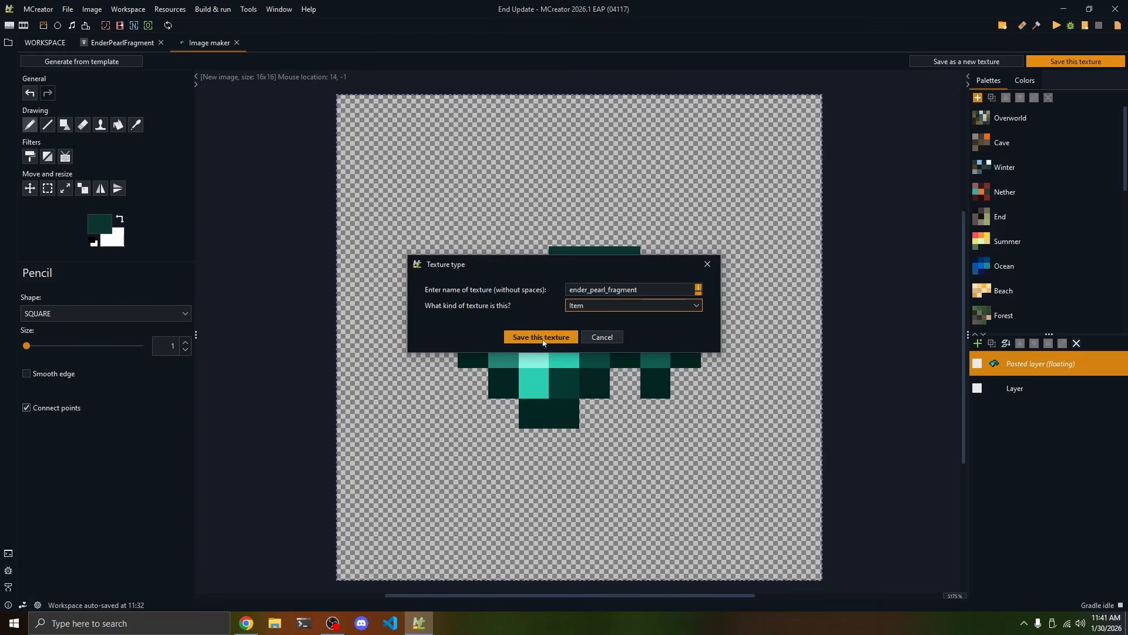
pyautogui.click(541, 338)
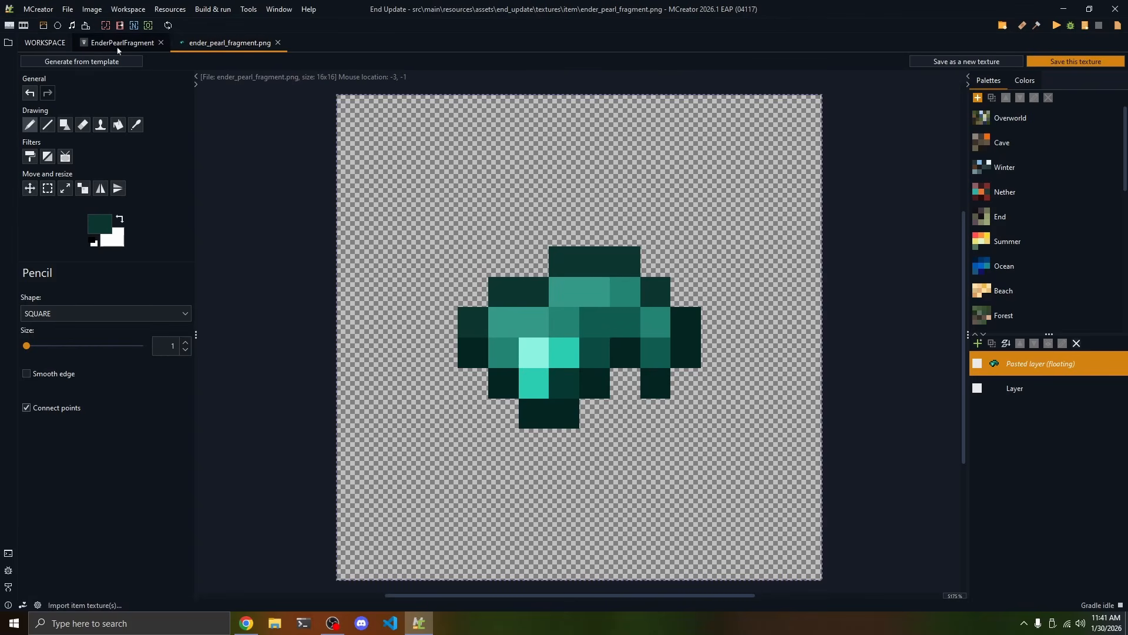
# Check the workspace and item editor, and close the ender_pearl_fragment.png image to return to the EnderPearlFragment item
pyautogui.click(38, 45)
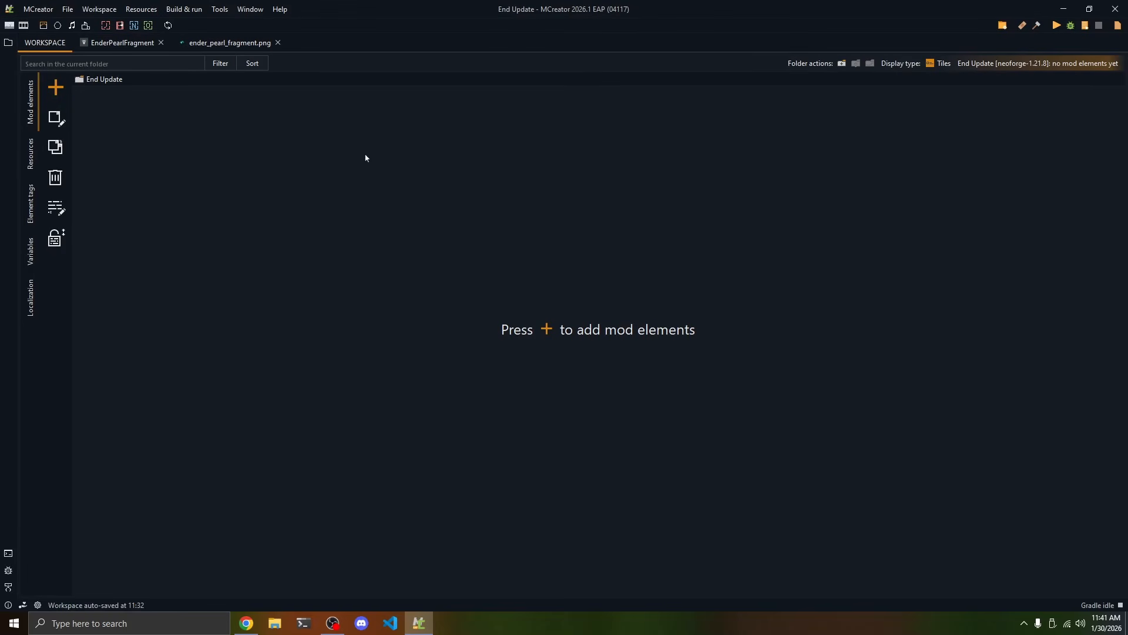
pyautogui.click(120, 42)
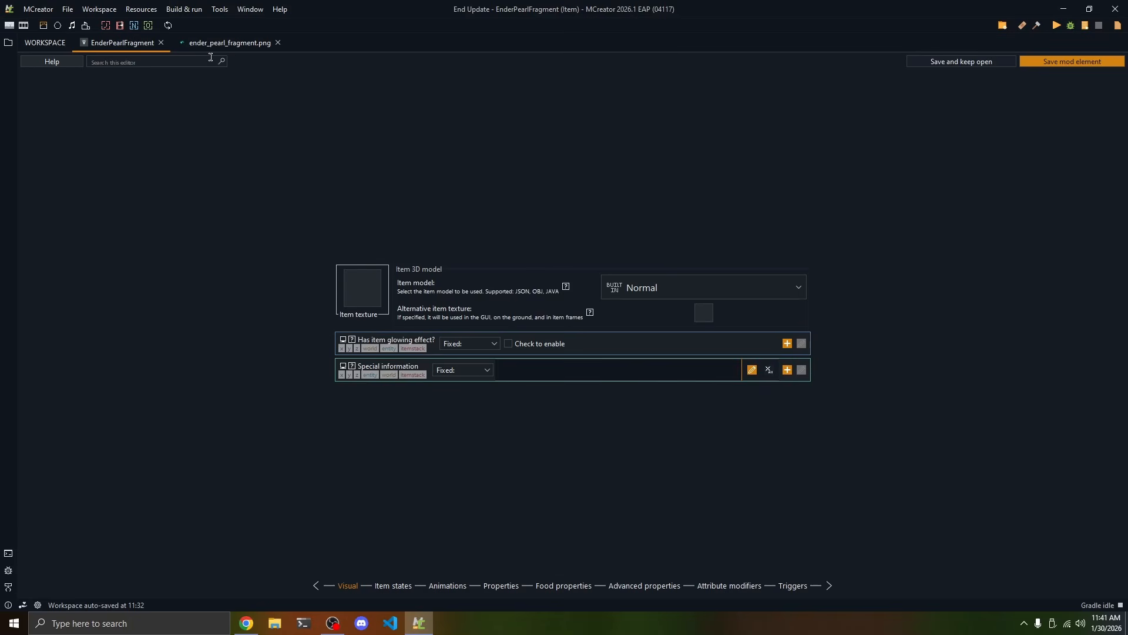
pyautogui.click(228, 42)
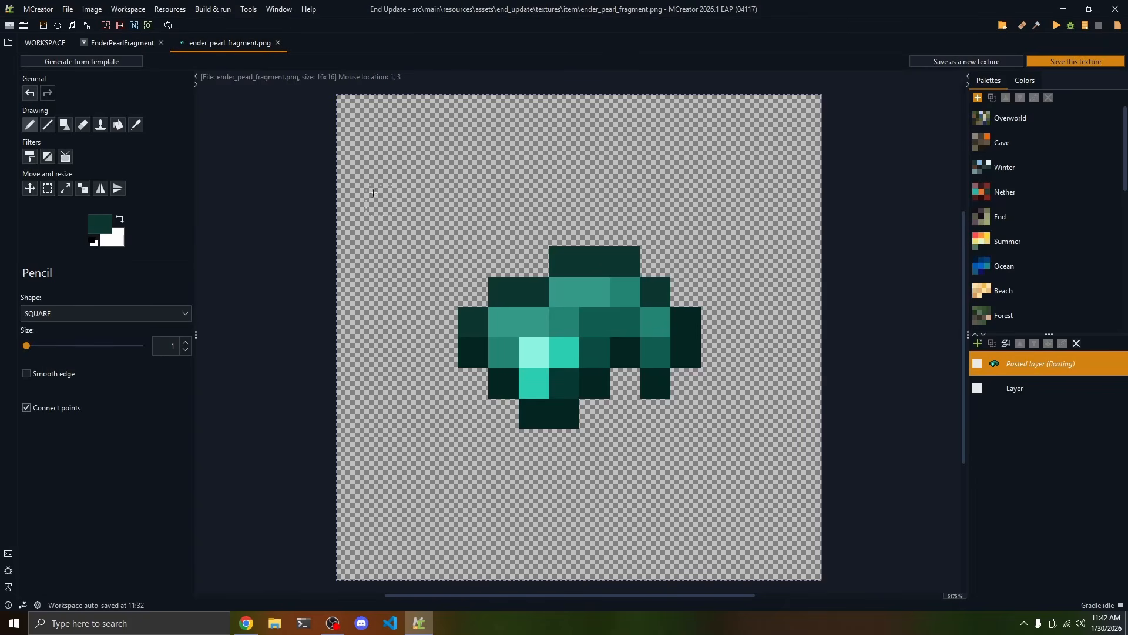
pyautogui.click(278, 42)
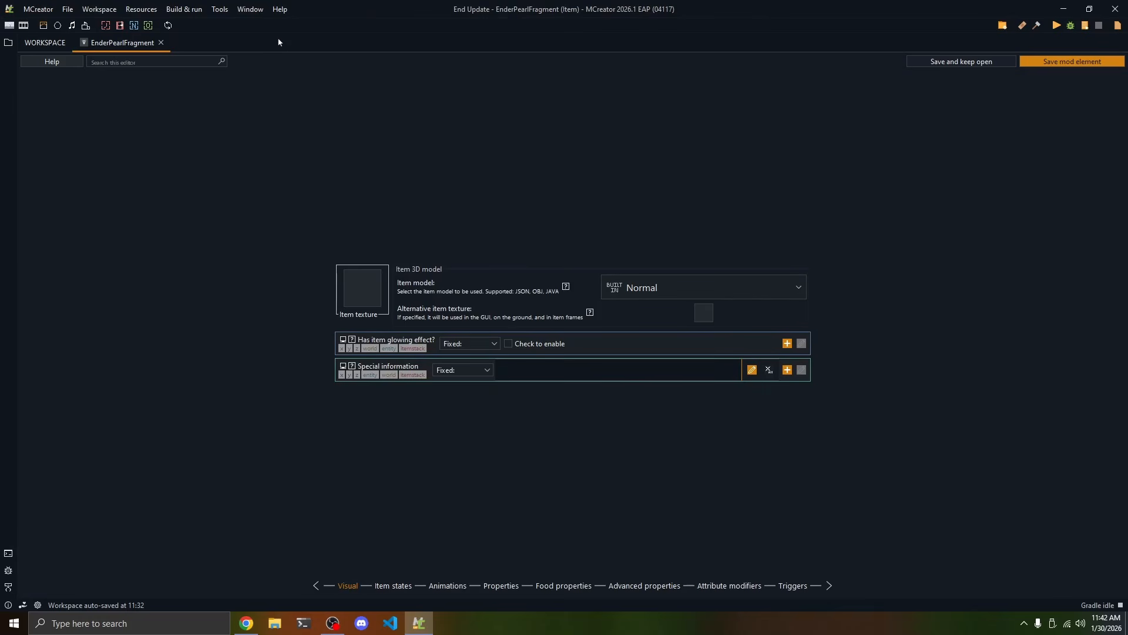
# Assign the ender_pearl_fragment texture to the EnderPearlFragment item and keep its item model at Normal
pyautogui.click(364, 280)
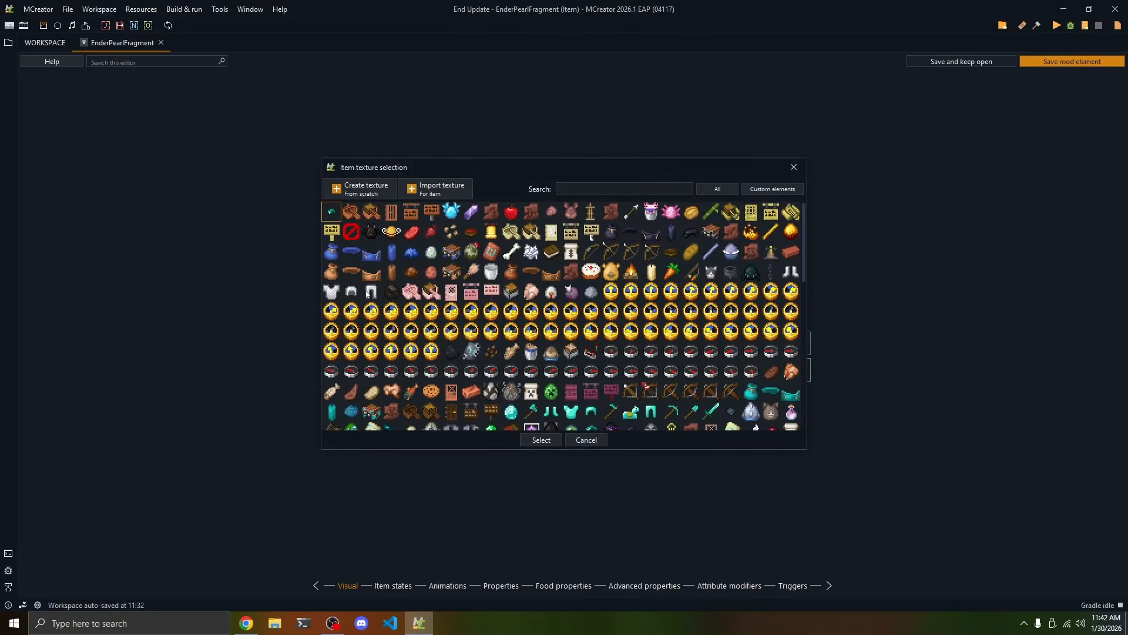
pyautogui.doubleClick(328, 213)
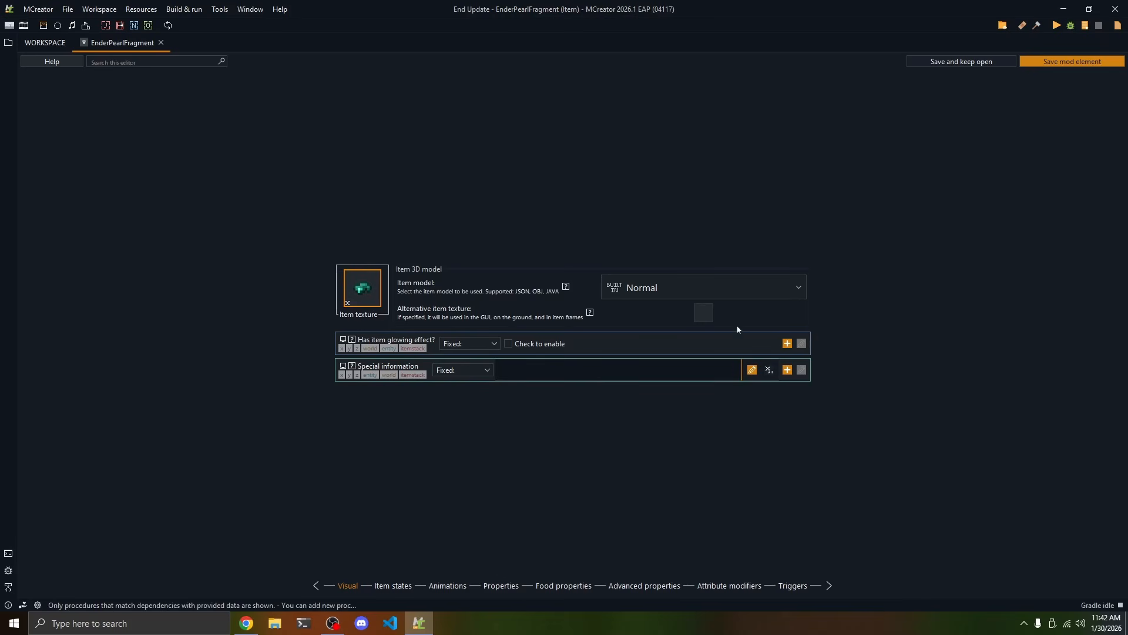
pyautogui.click(624, 287)
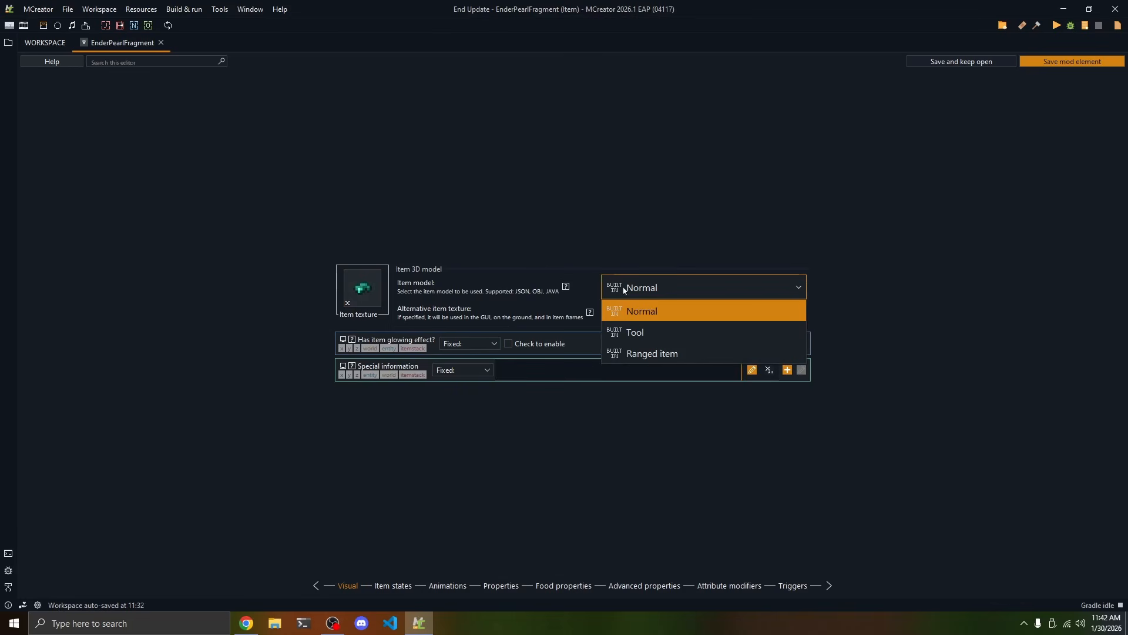
pyautogui.click(624, 287)
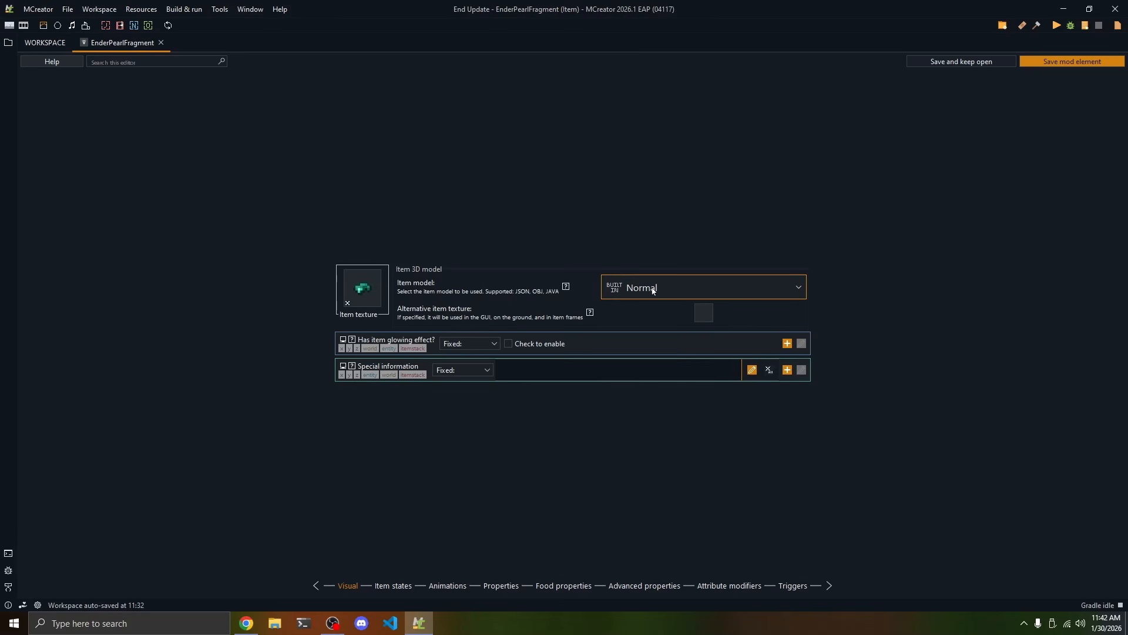
# Preview the item model options and toggle the item glowing effect on and off, keeping the Normal model
pyautogui.click(646, 291)
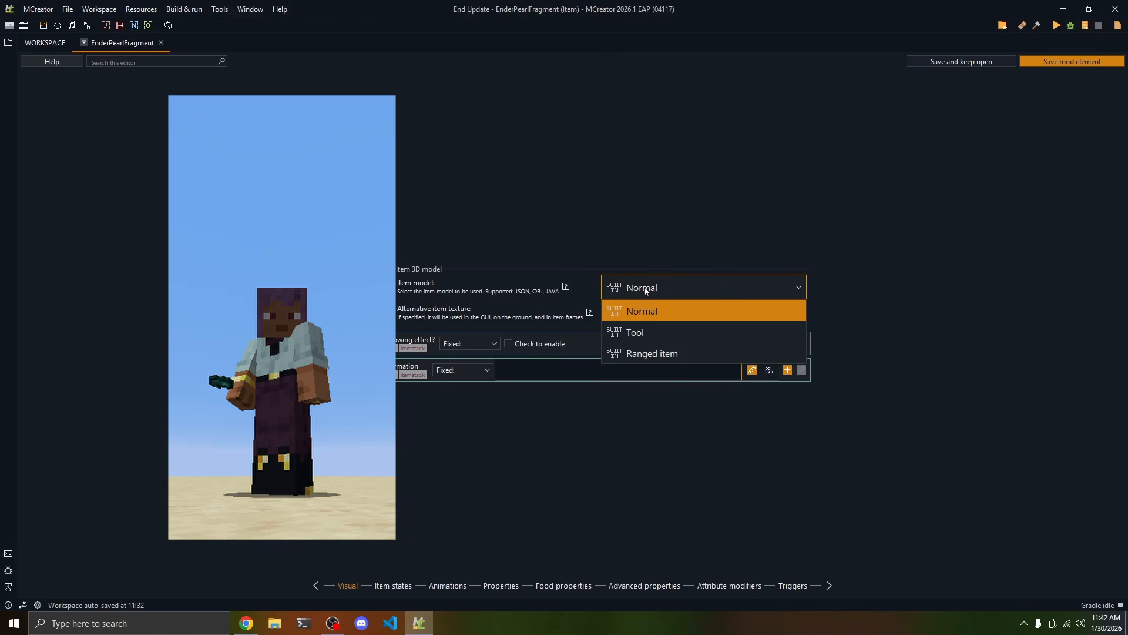
pyautogui.click(647, 332)
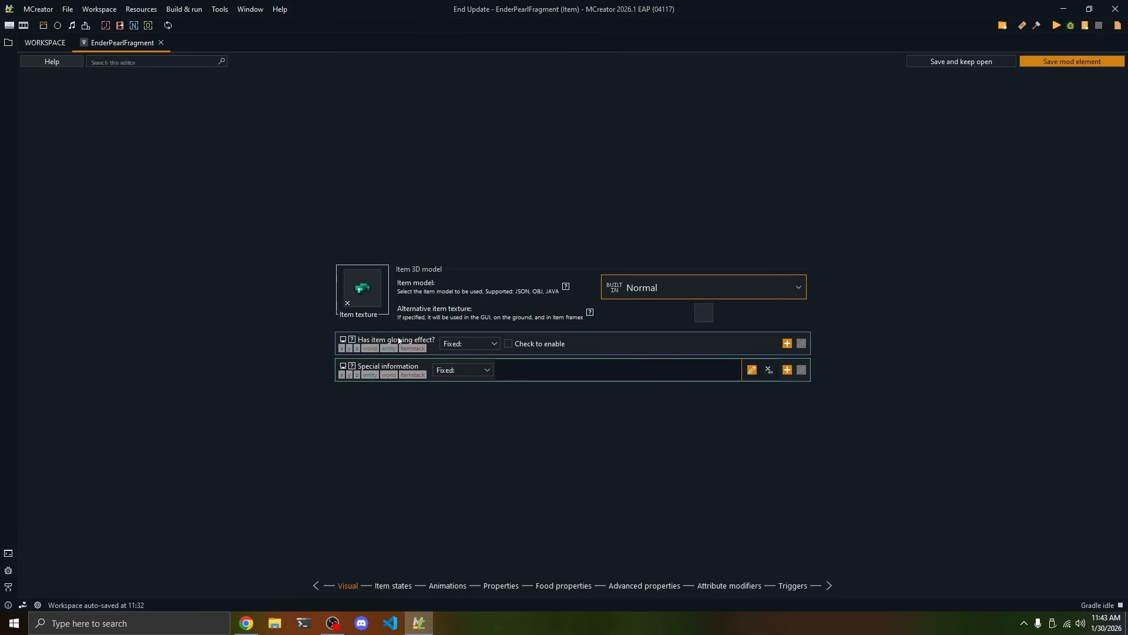
pyautogui.click(510, 344)
pyautogui.click(517, 345)
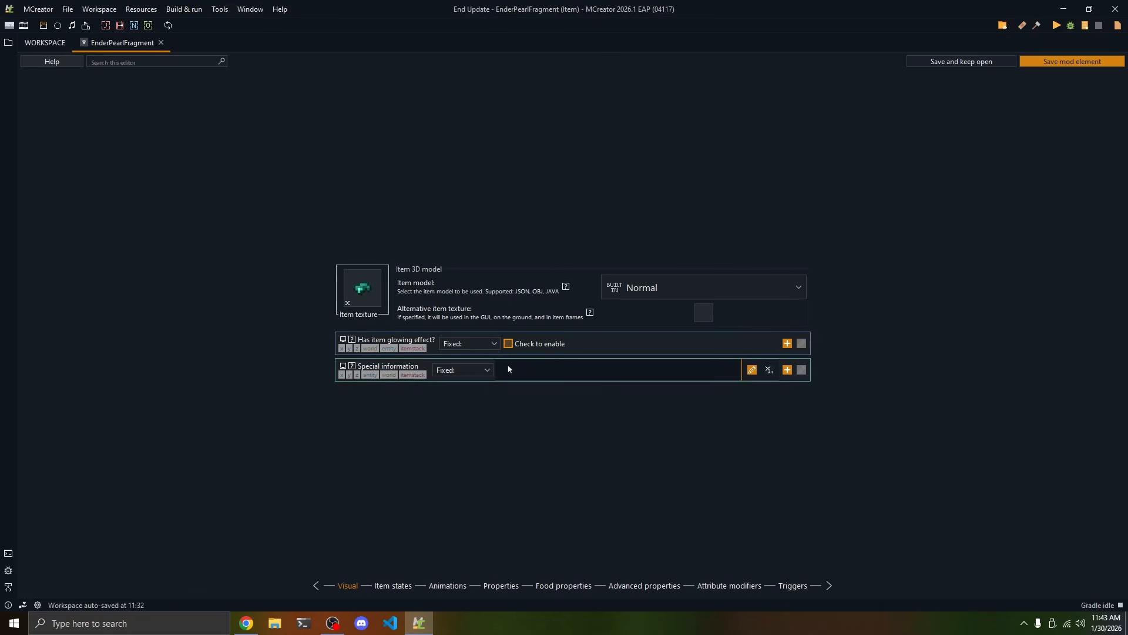
# Add the test entries kgfdh and asdfasdf to the item's special information and remove all entries again
pyautogui.click(752, 370)
pyautogui.click(478, 240)
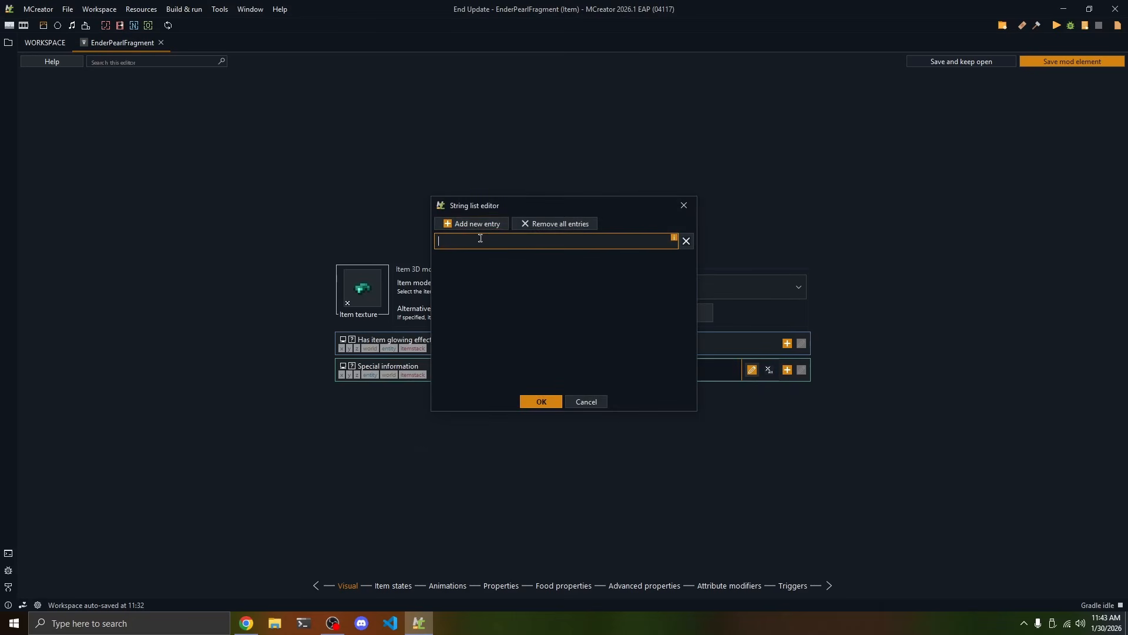
pyautogui.write('kgfdh')
pyautogui.click(477, 223)
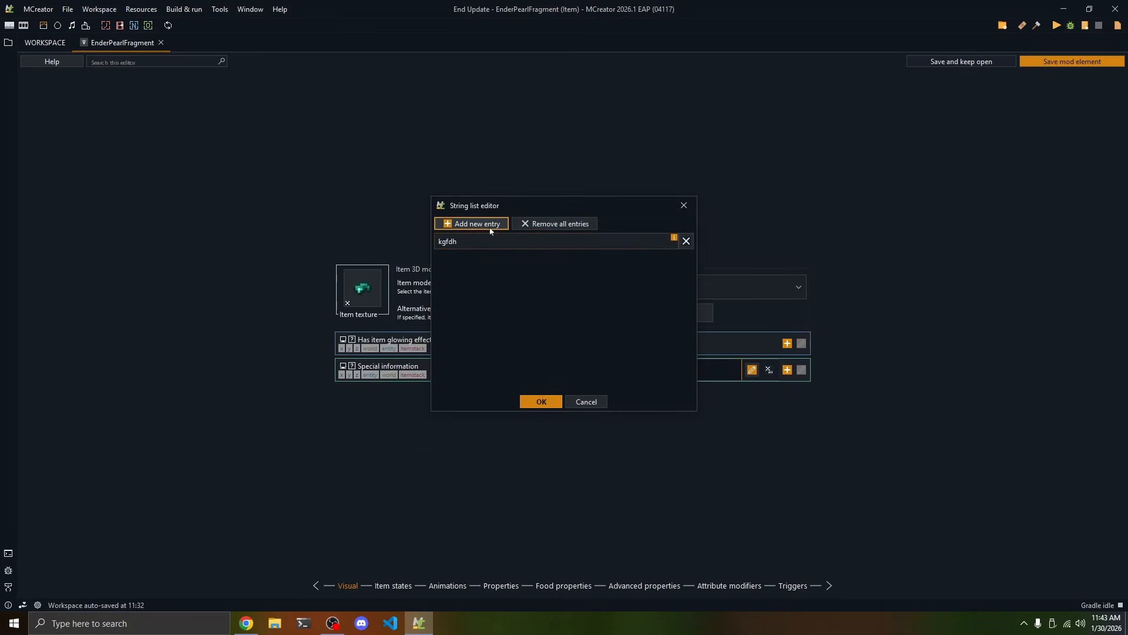
pyautogui.click(466, 263)
pyautogui.write('asdfasdf')
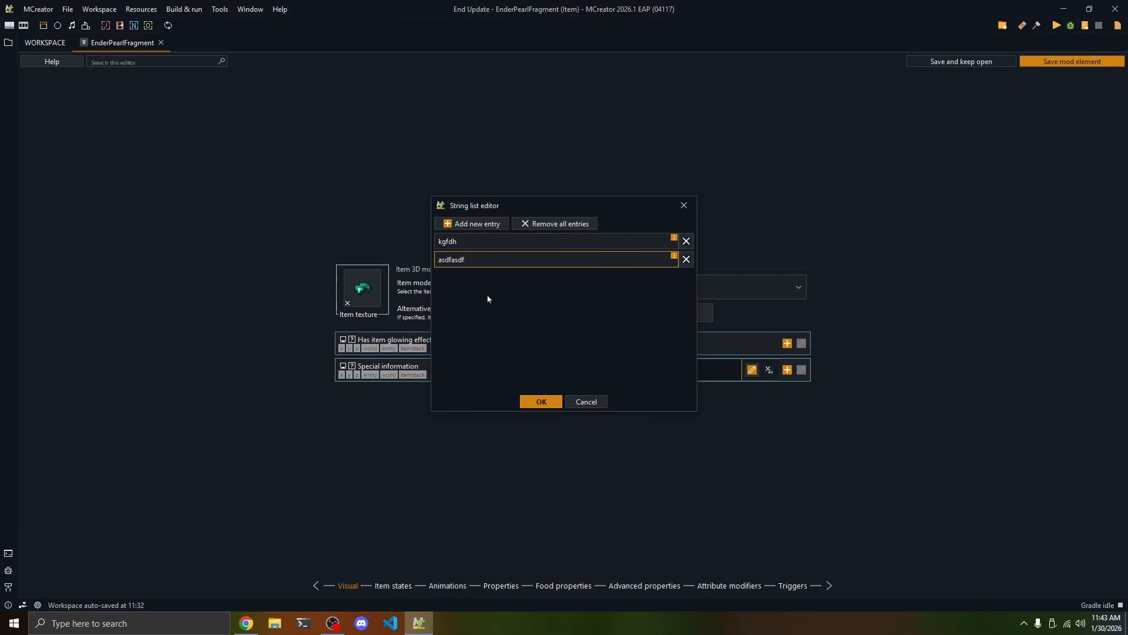
pyautogui.click(554, 224)
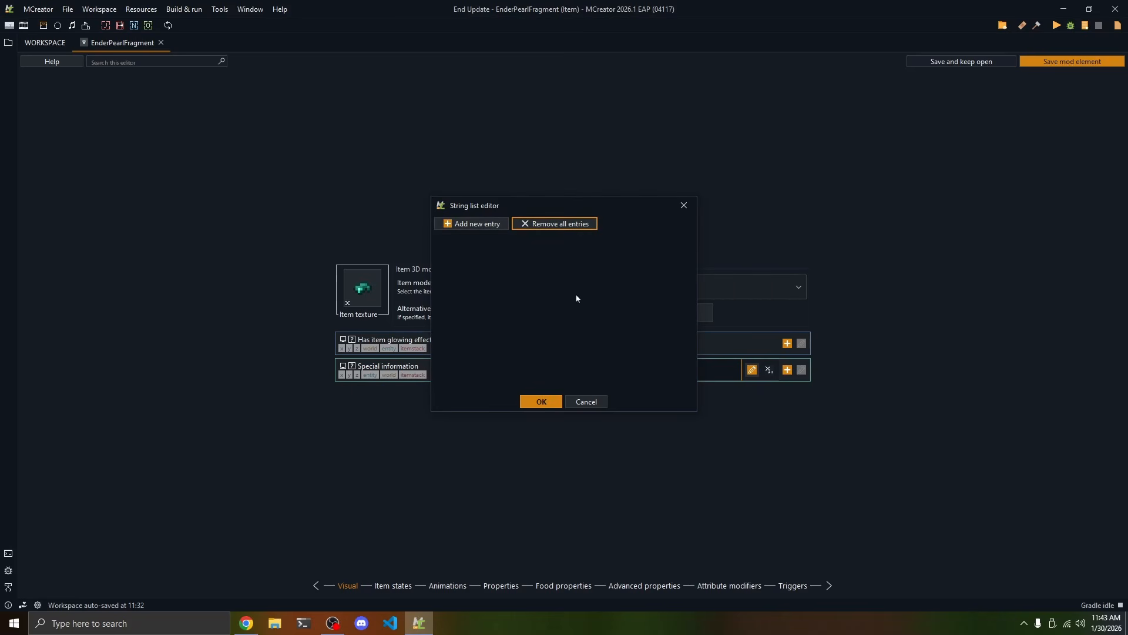
pyautogui.click(532, 403)
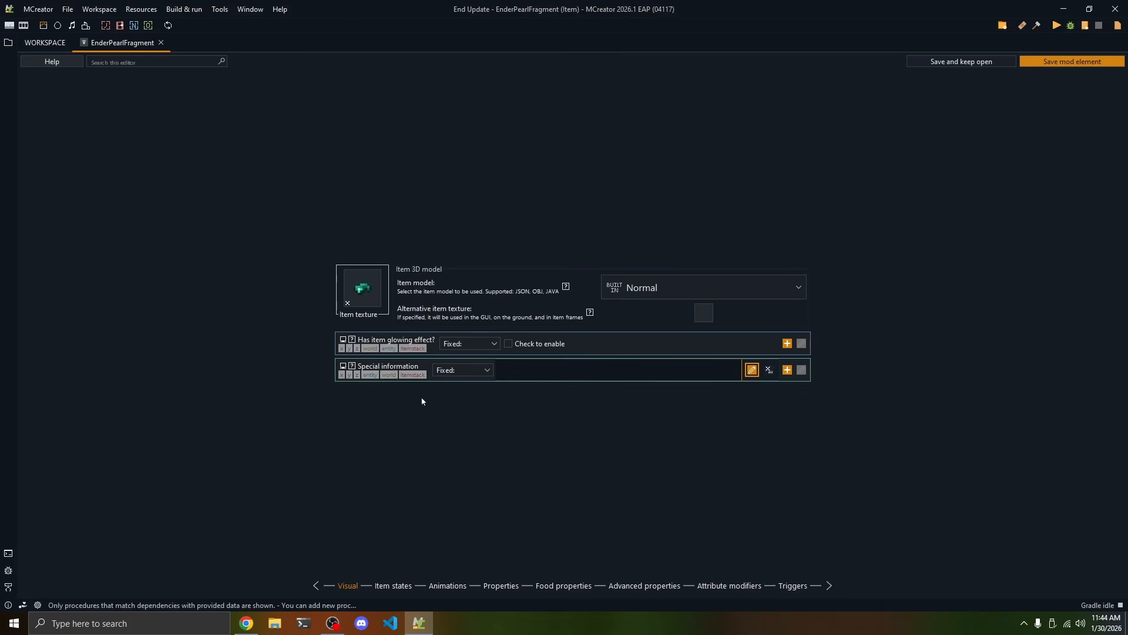
# Look through the item states and animations pages and open the item's general properties
pyautogui.click(392, 588)
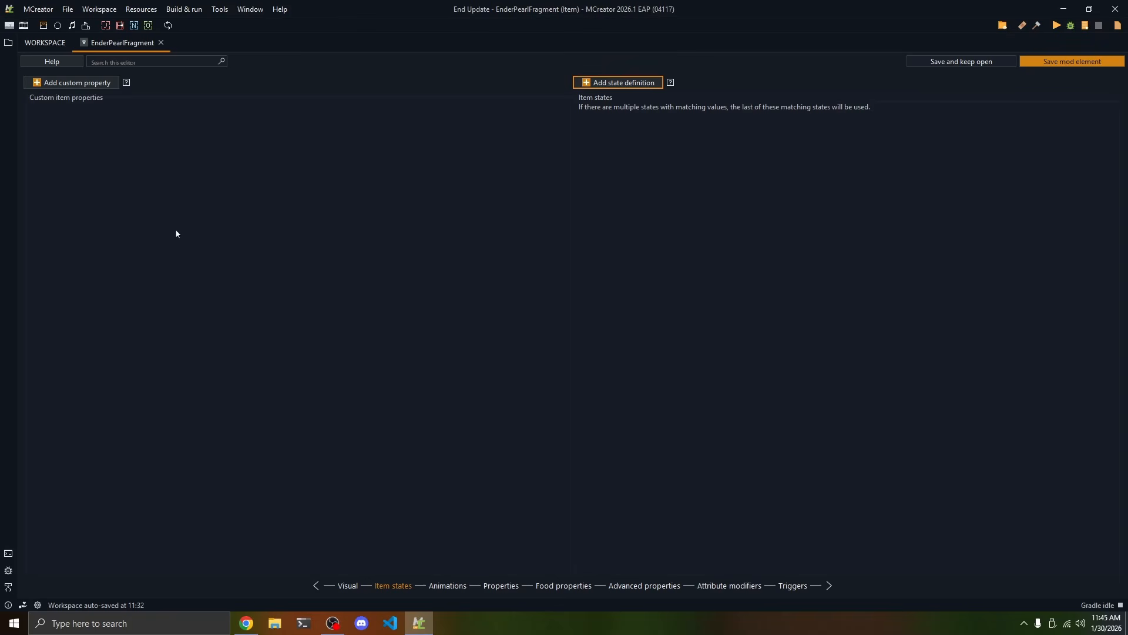
pyautogui.click(449, 586)
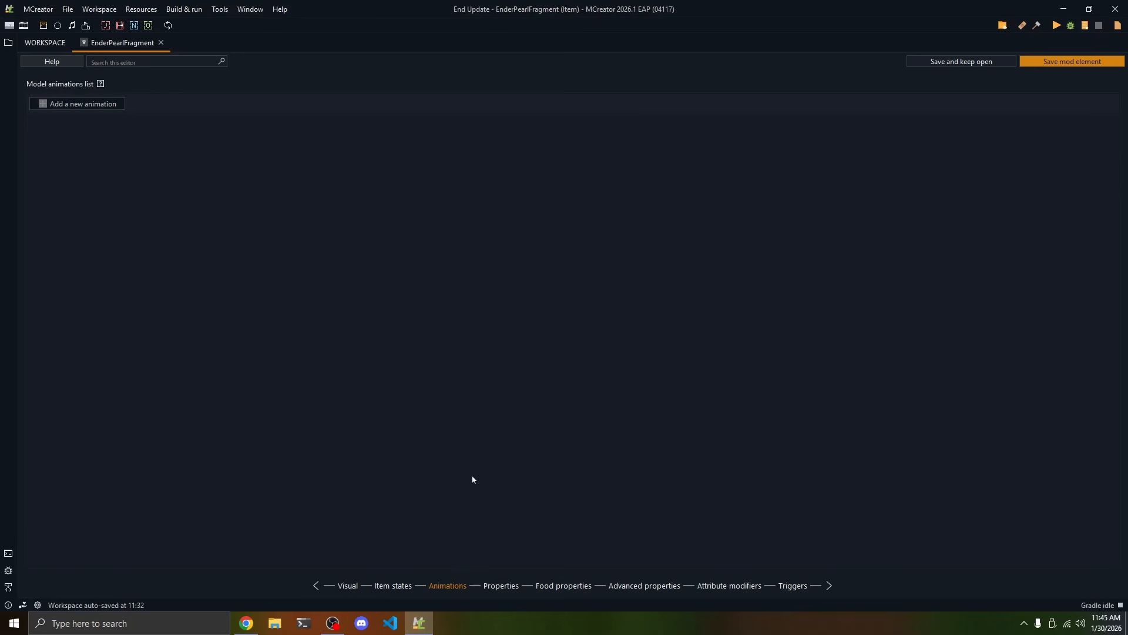
pyautogui.click(502, 586)
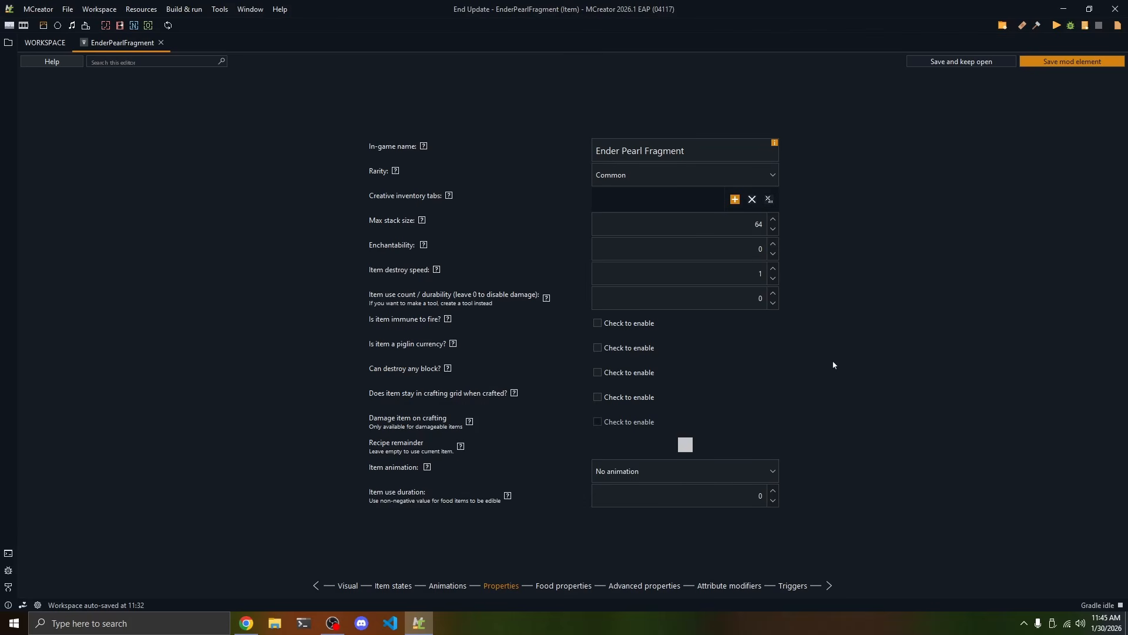
# Examine the item's in-game name and the available rarity options, keeping the rarity at Common
pyautogui.click(705, 175)
pyautogui.click(706, 154)
pyautogui.moveTo(731, 150); pyautogui.dragTo(560, 155)
pyautogui.click(707, 154)
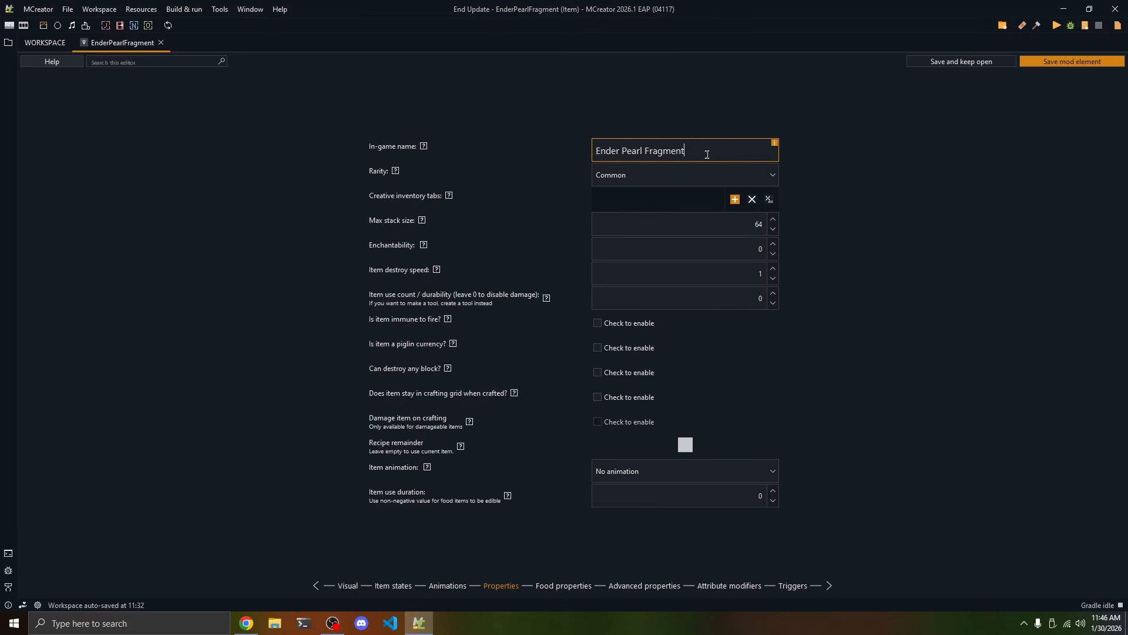
pyautogui.click(651, 173)
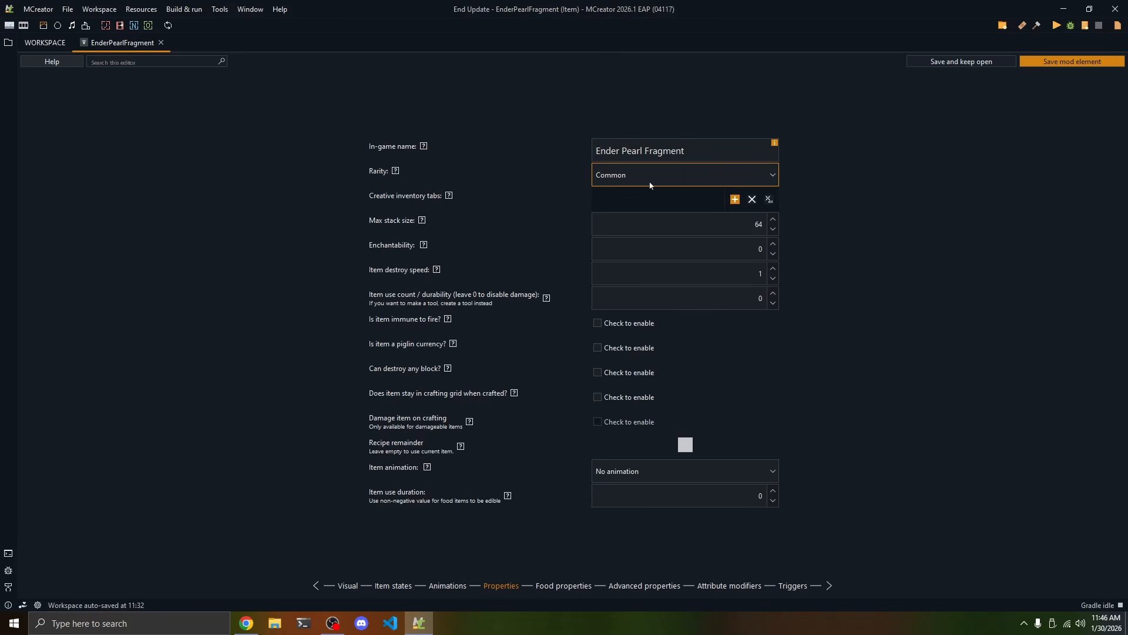
pyautogui.click(663, 174)
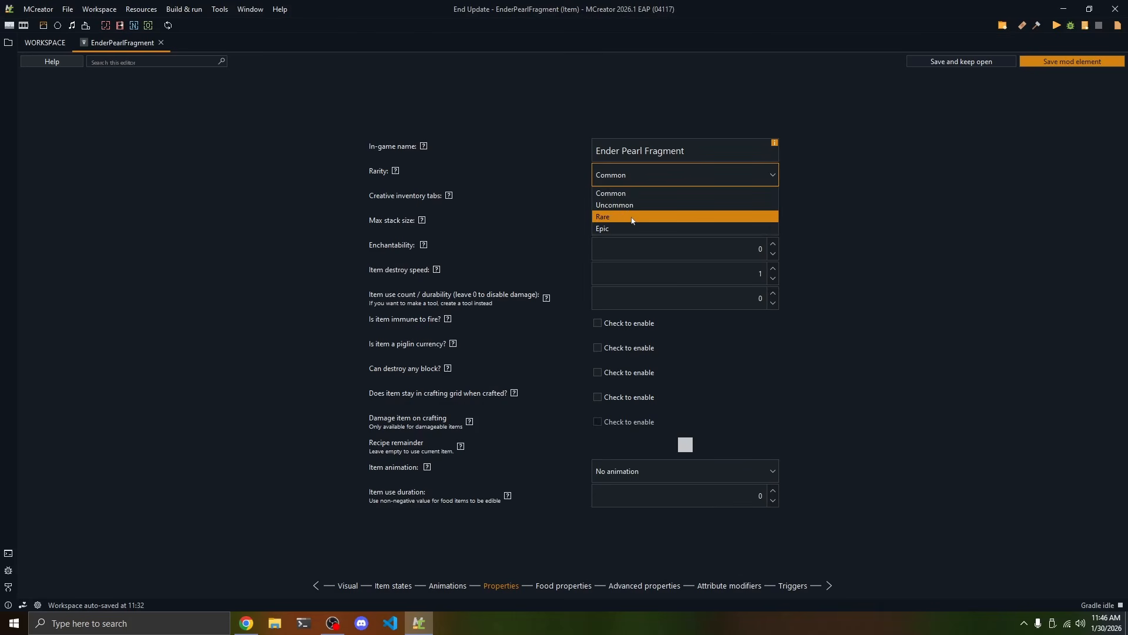
pyautogui.click(458, 206)
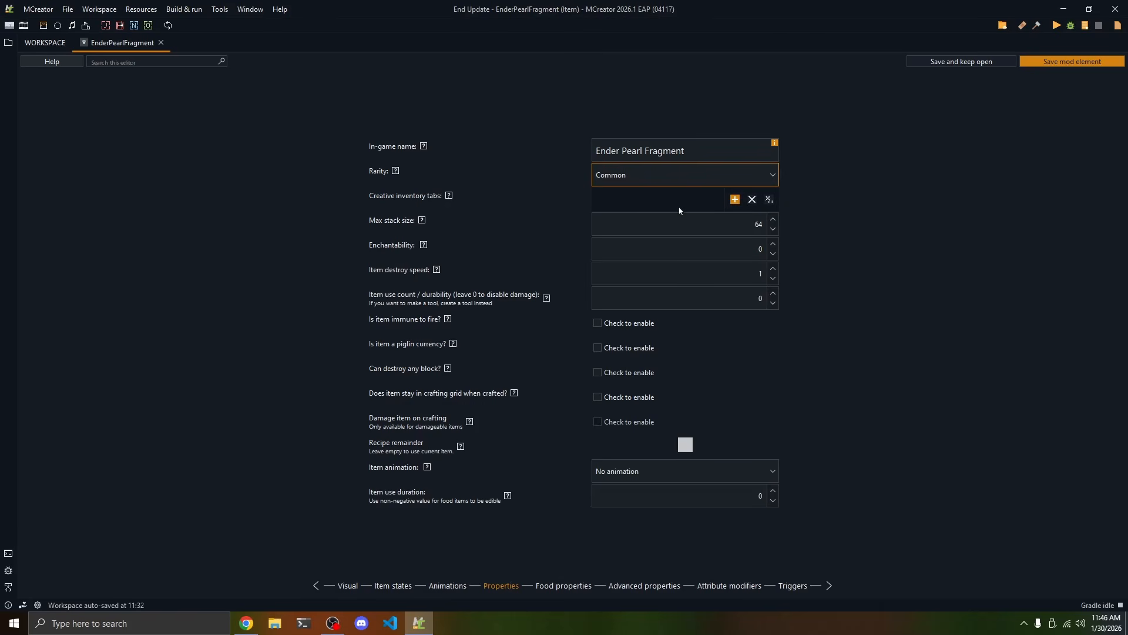
# Add the Ingredients tab to the item's creative inventory tabs
pyautogui.click(734, 199)
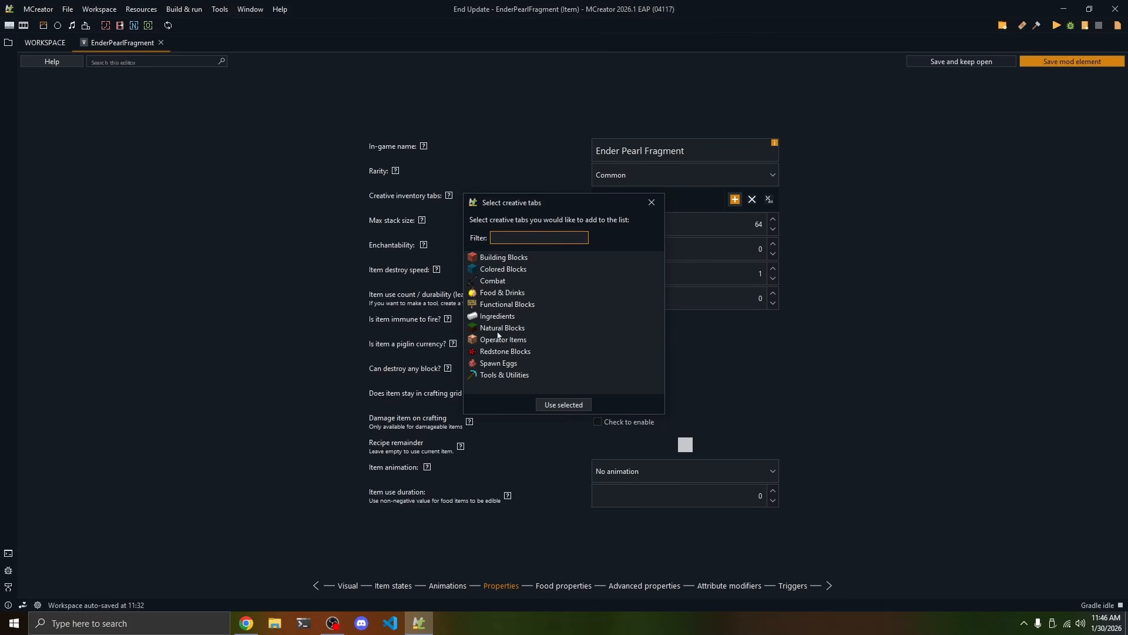
pyautogui.click(496, 317)
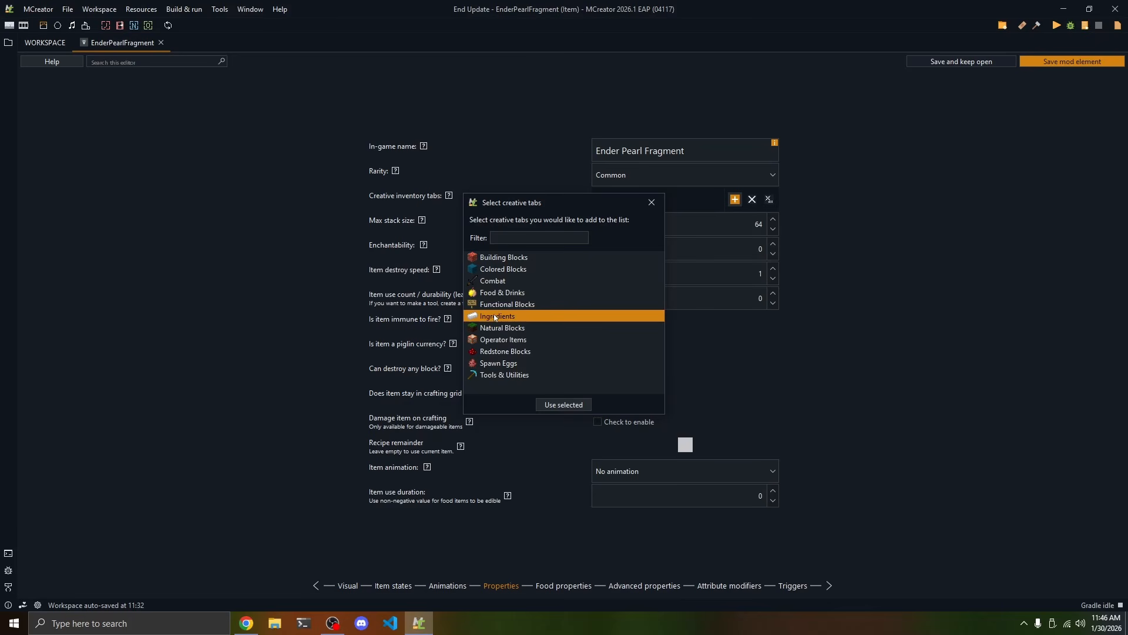
pyautogui.click(550, 406)
# Add the Building Blocks tab to the item's creative inventory tabs and remove it again
pyautogui.click(735, 198)
pyautogui.click(527, 260)
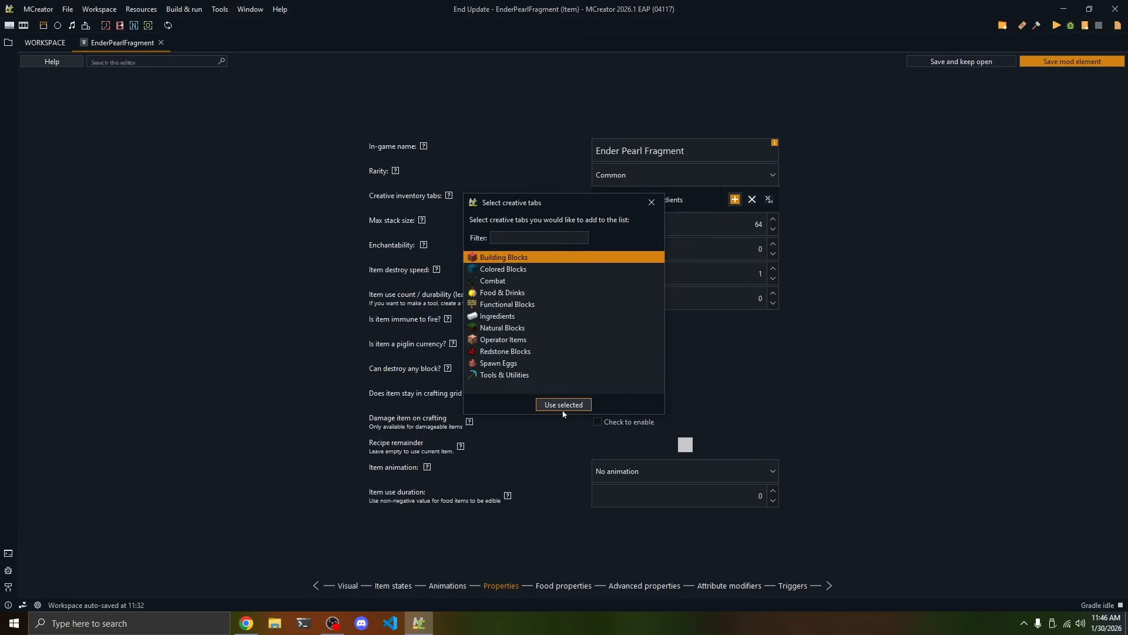
pyautogui.click(563, 404)
pyautogui.click(673, 202)
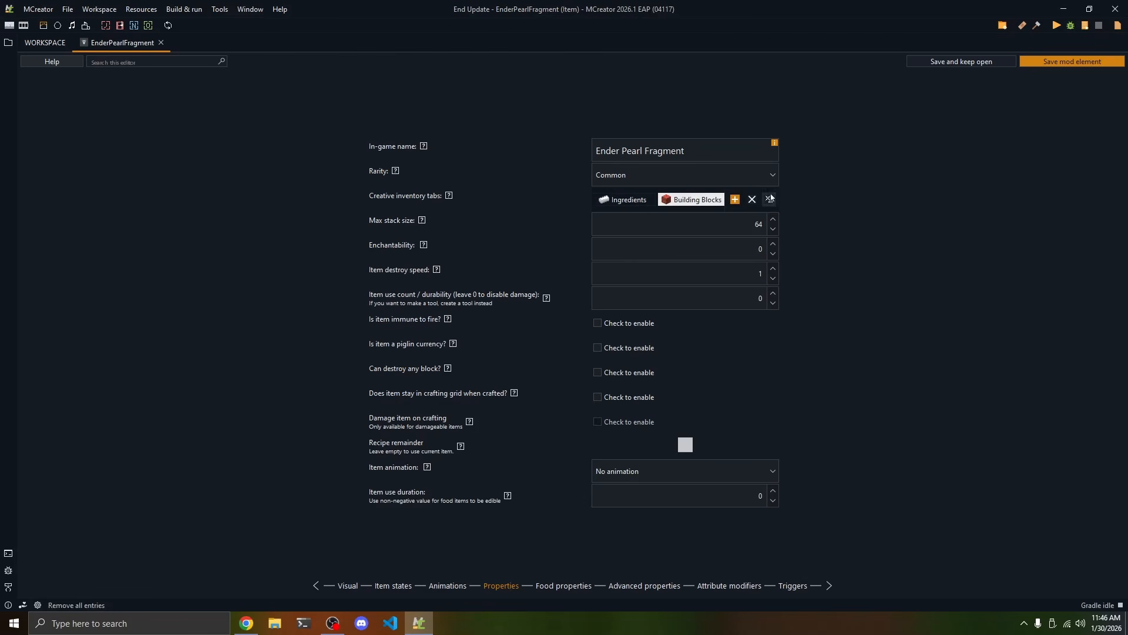
pyautogui.click(752, 199)
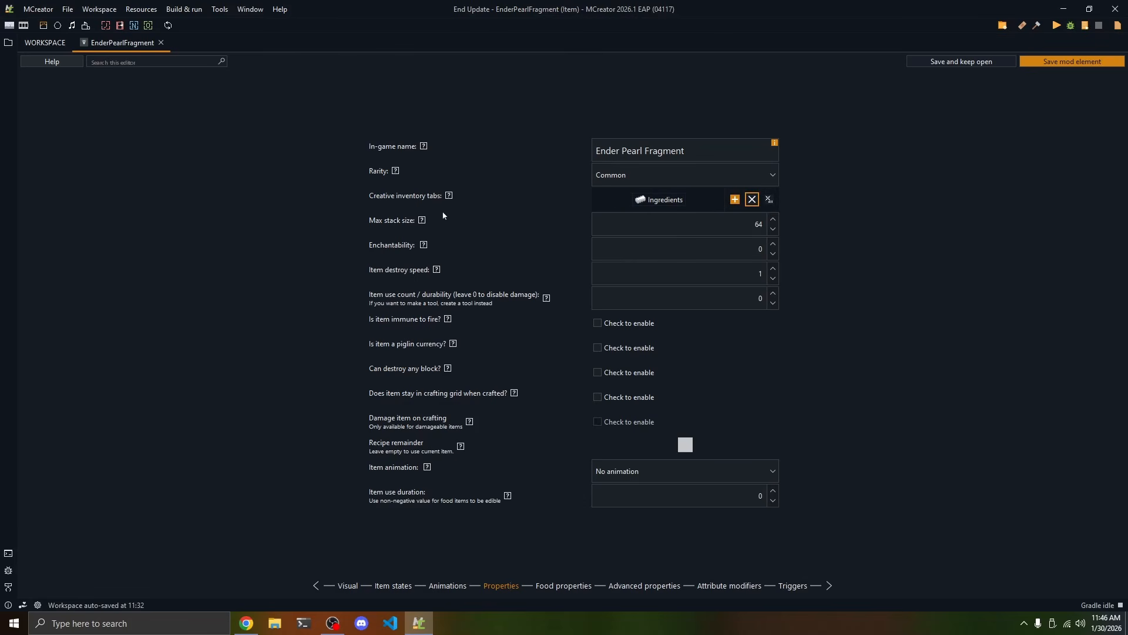
# Check the max stack size and raise the item destroy speed, returning it to 1
pyautogui.click(706, 221)
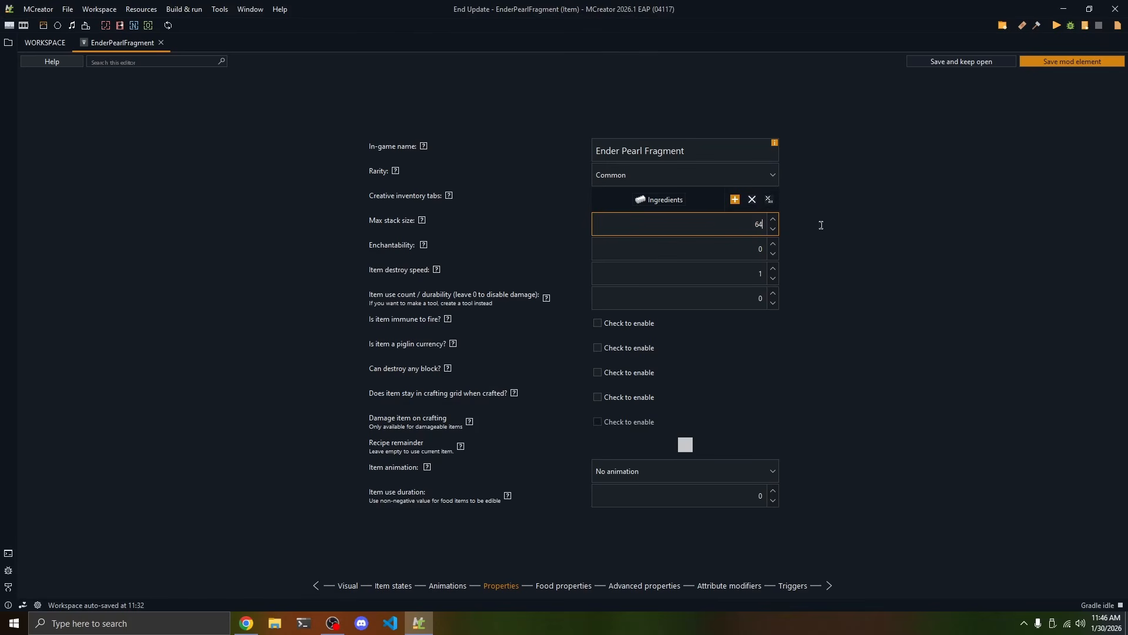
pyautogui.press('Tab')
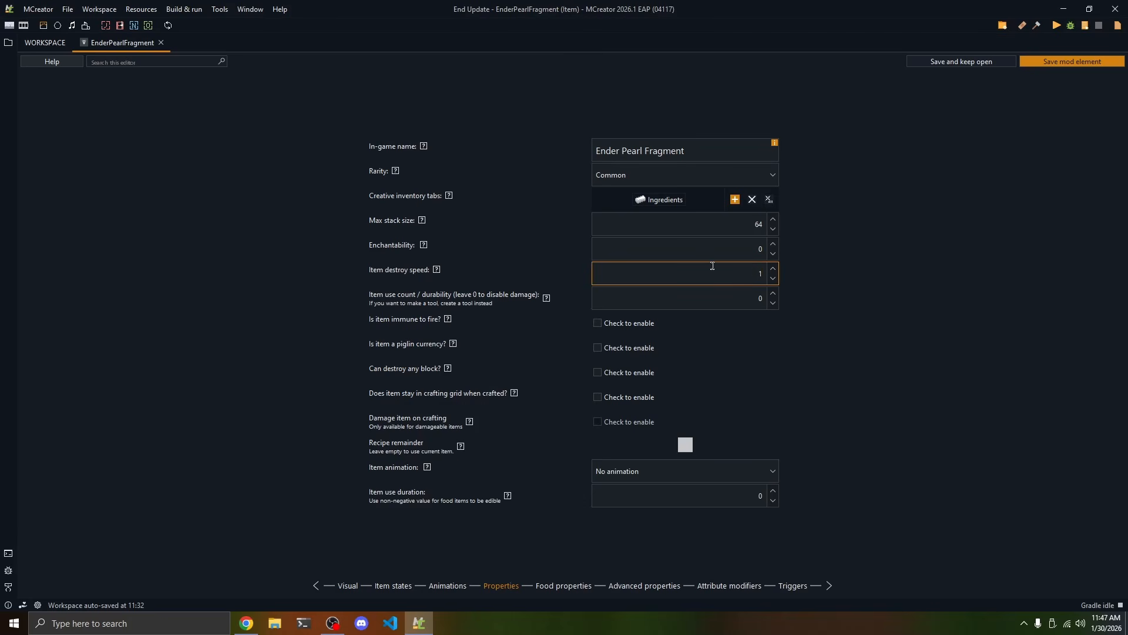
pyautogui.doubleClick(750, 273)
pyautogui.click(773, 269)
pyautogui.click(773, 269)
pyautogui.click(774, 280)
# Set the item use count / durability to 300 and reset it to 0
pyautogui.click(756, 303)
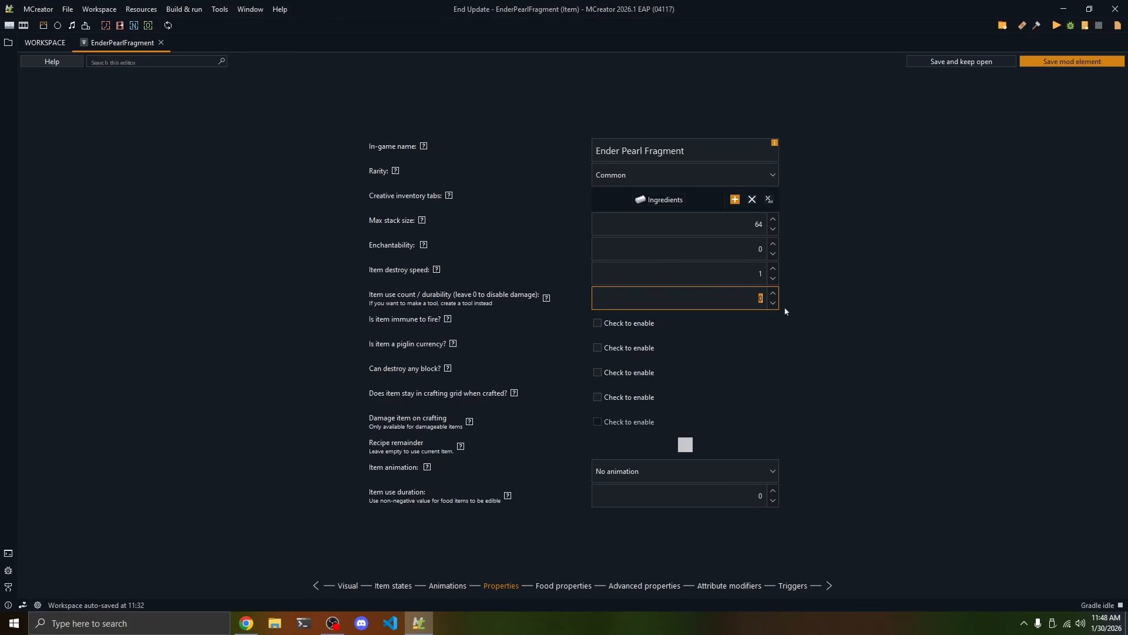
pyautogui.write('300')
pyautogui.moveTo(748, 301); pyautogui.dragTo(823, 303)
pyautogui.write('0')
# Read the help text for the option that lets the item destroy any block
pyautogui.moveTo(448, 368)
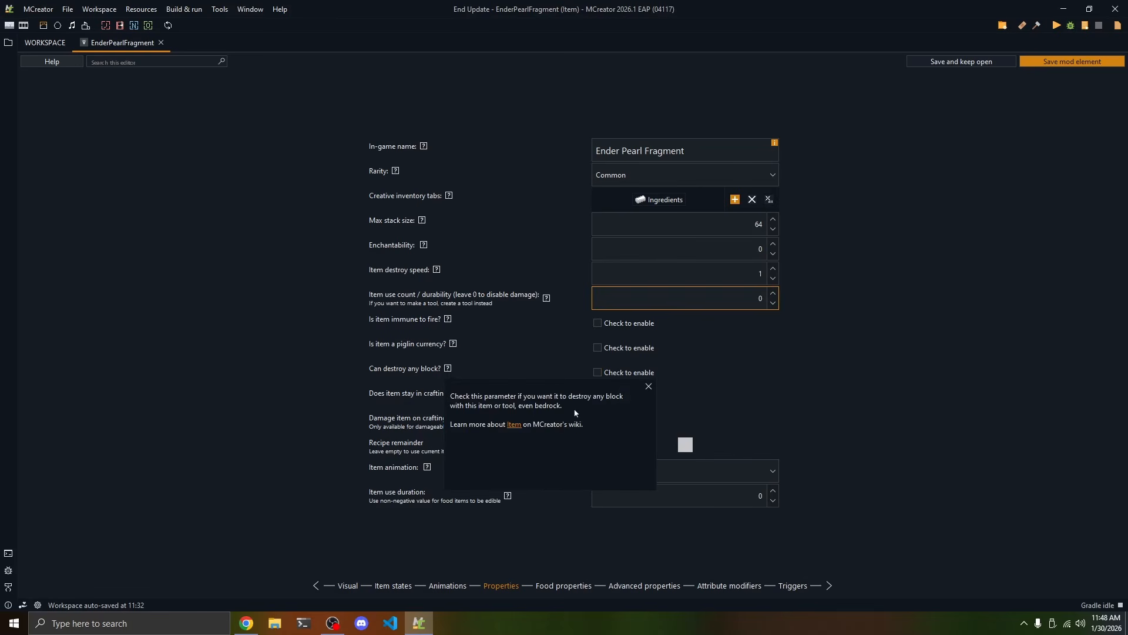
pyautogui.moveTo(575, 410); pyautogui.dragTo(455, 396)
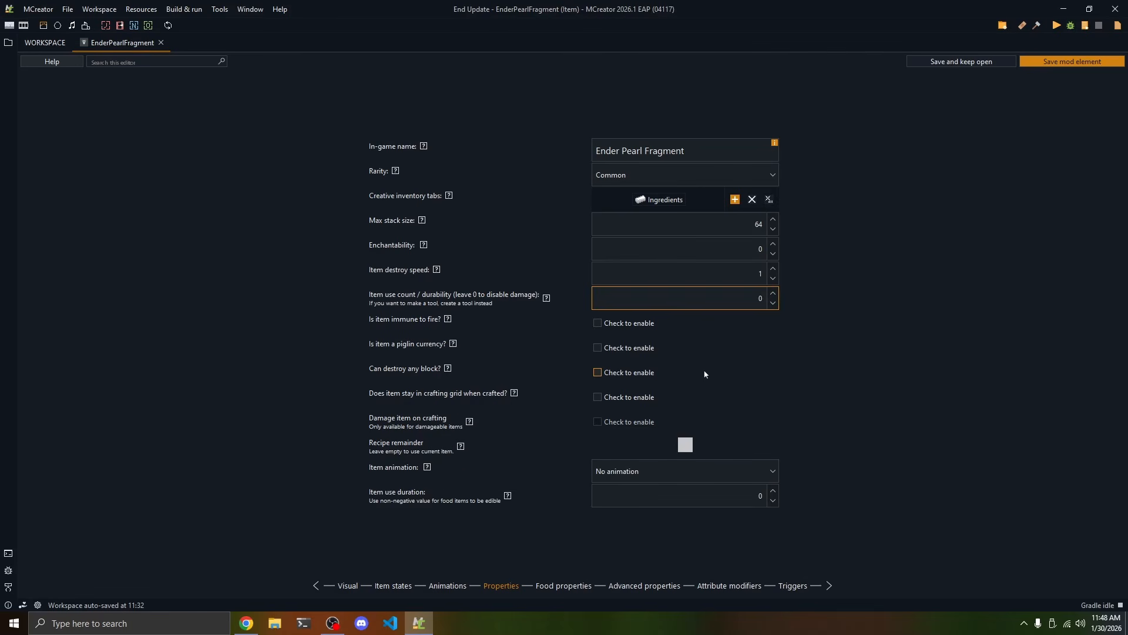
# Try keeping the item in the crafting grid with a durability of 3 and damage on crafting enabled
pyautogui.click(615, 399)
pyautogui.moveTo(810, 308); pyautogui.dragTo(823, 300)
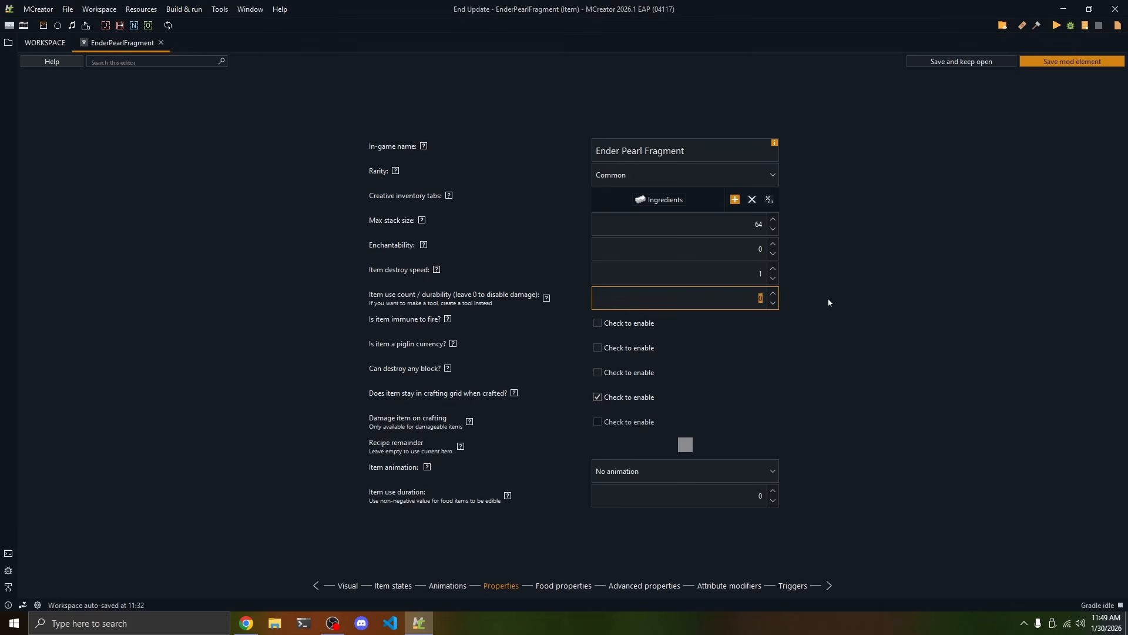
pyautogui.write('3')
pyautogui.click(607, 422)
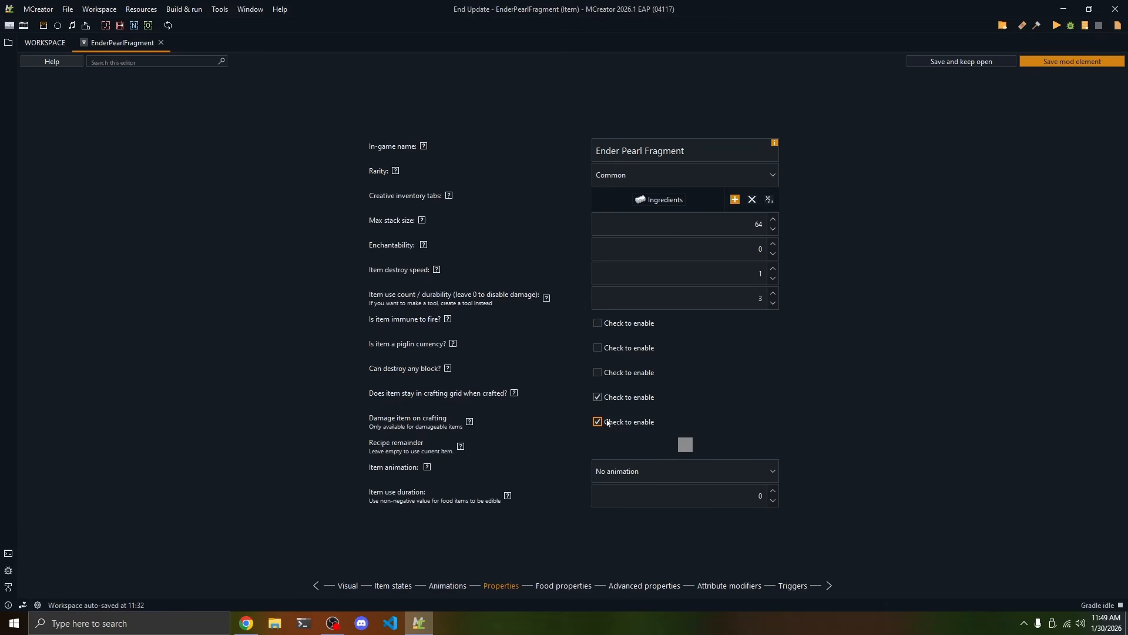
pyautogui.click(600, 397)
pyautogui.click(608, 398)
# Review the item animation options, keeping No animation, and check the item use duration
pyautogui.click(722, 480)
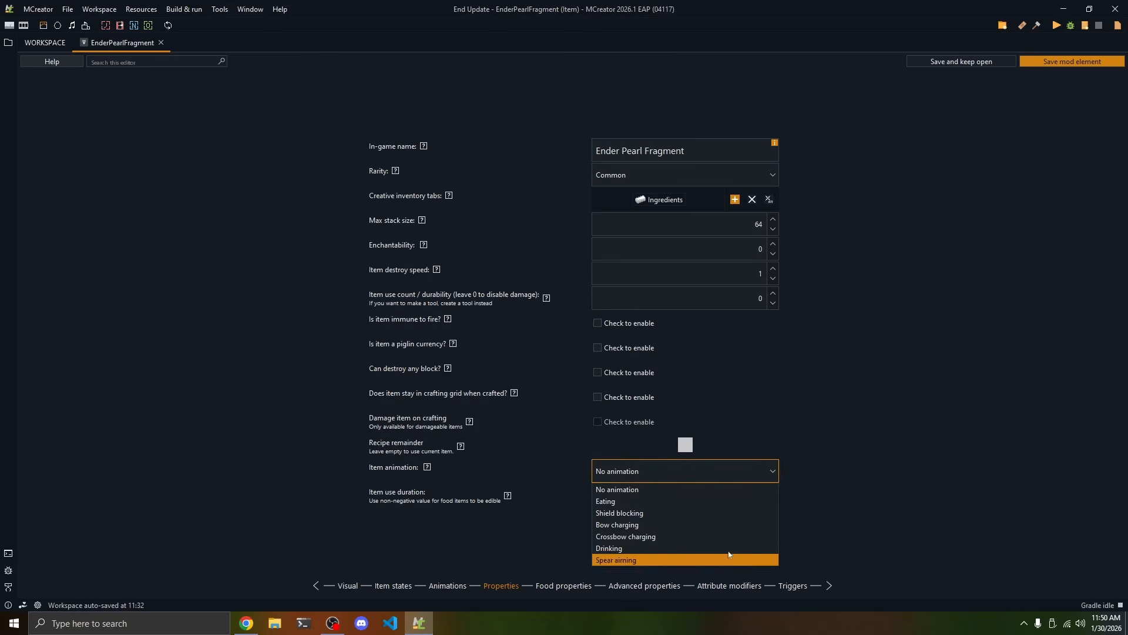
pyautogui.click(673, 474)
pyautogui.click(703, 491)
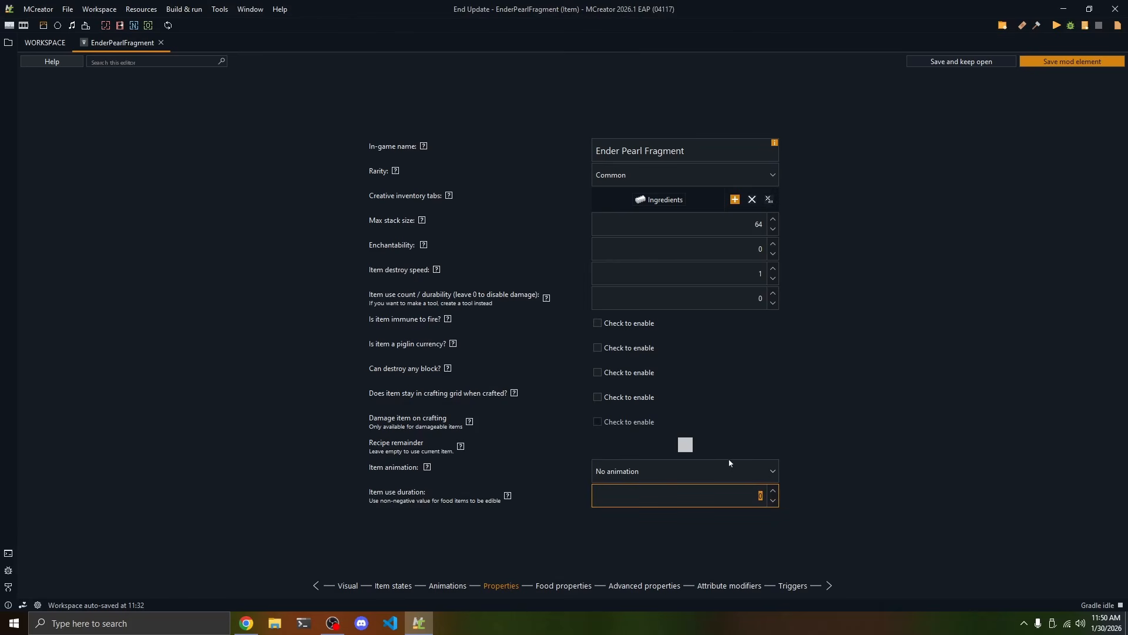
# Mark the item as a food, keeping its nutritional value at 4 and its saturation at 0.3
pyautogui.click(557, 586)
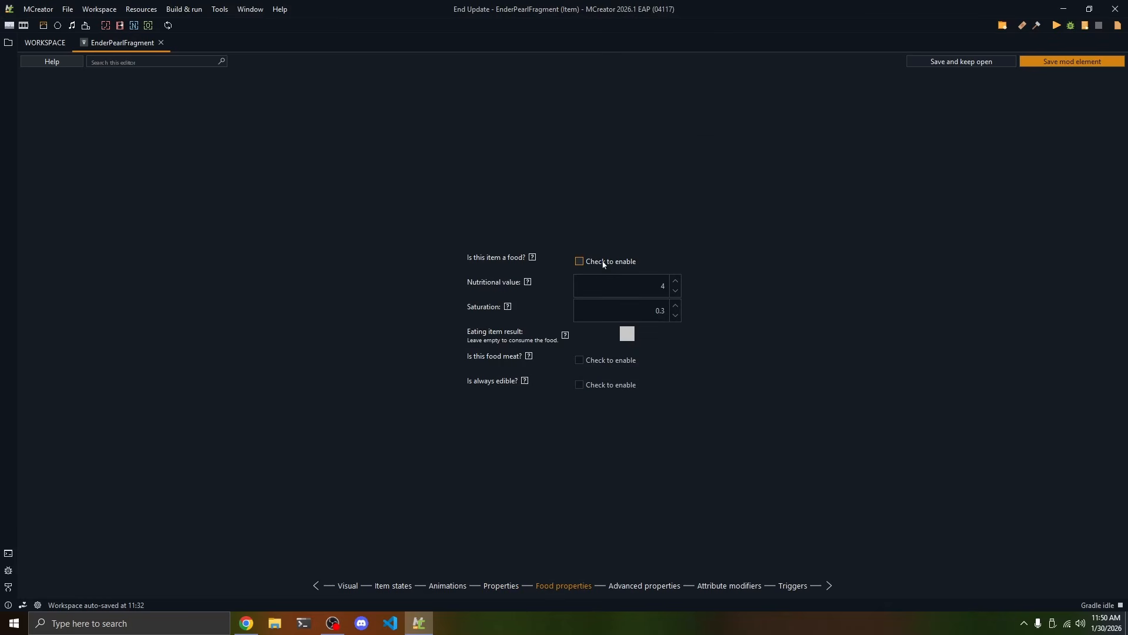
pyautogui.click(581, 262)
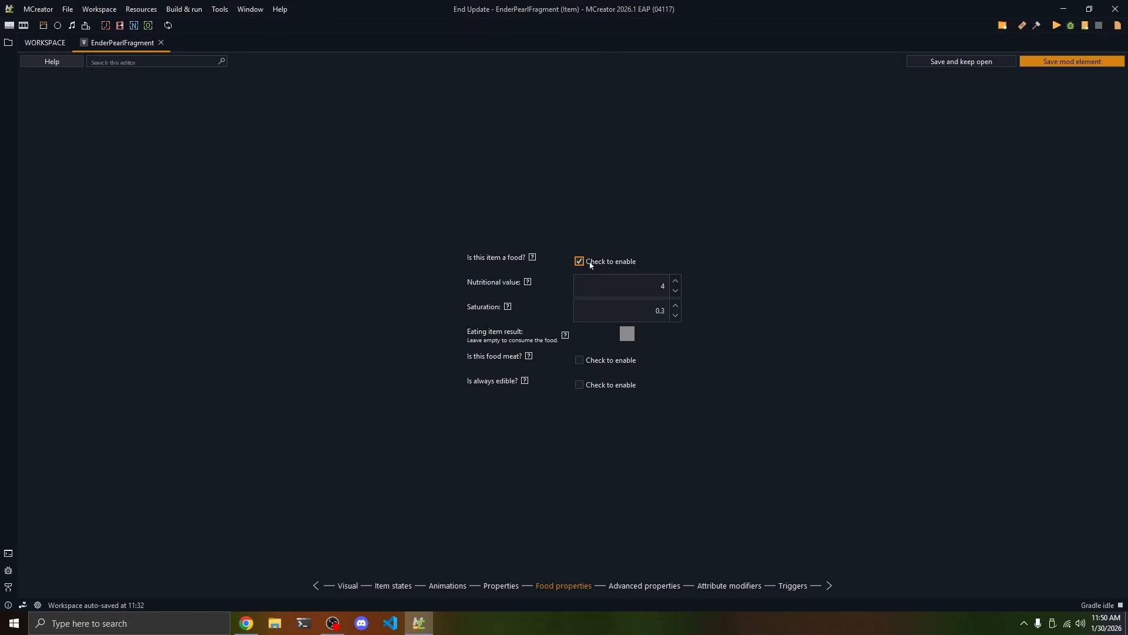
pyautogui.press('Tab')
pyautogui.click(651, 281)
pyautogui.press('Tab')
pyautogui.click(676, 315)
pyautogui.click(676, 306)
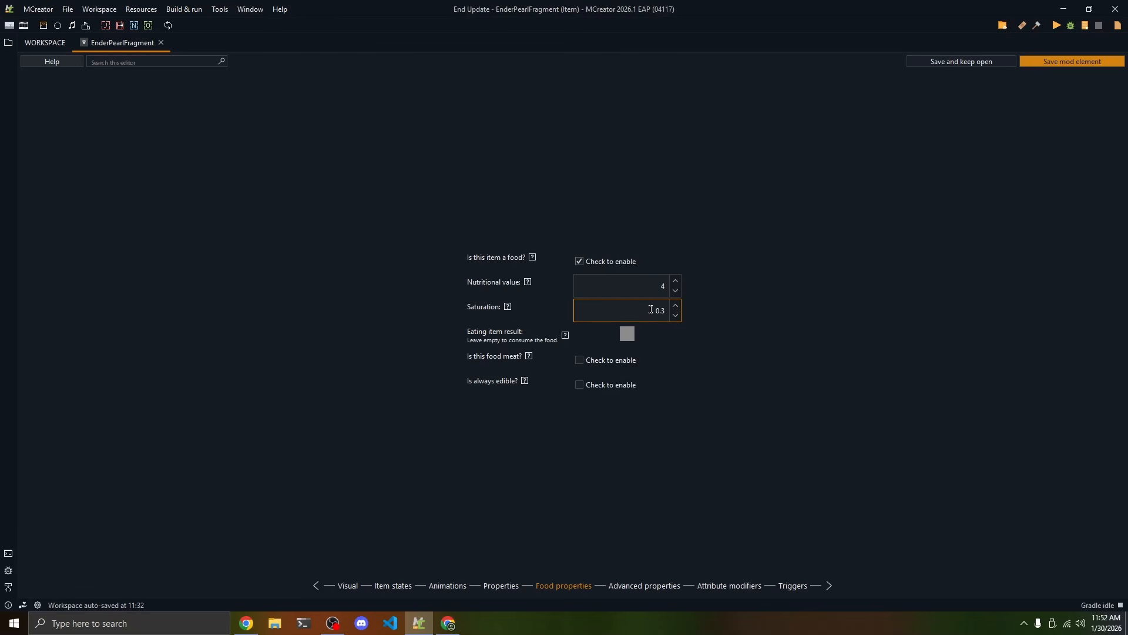
pyautogui.doubleClick(663, 310)
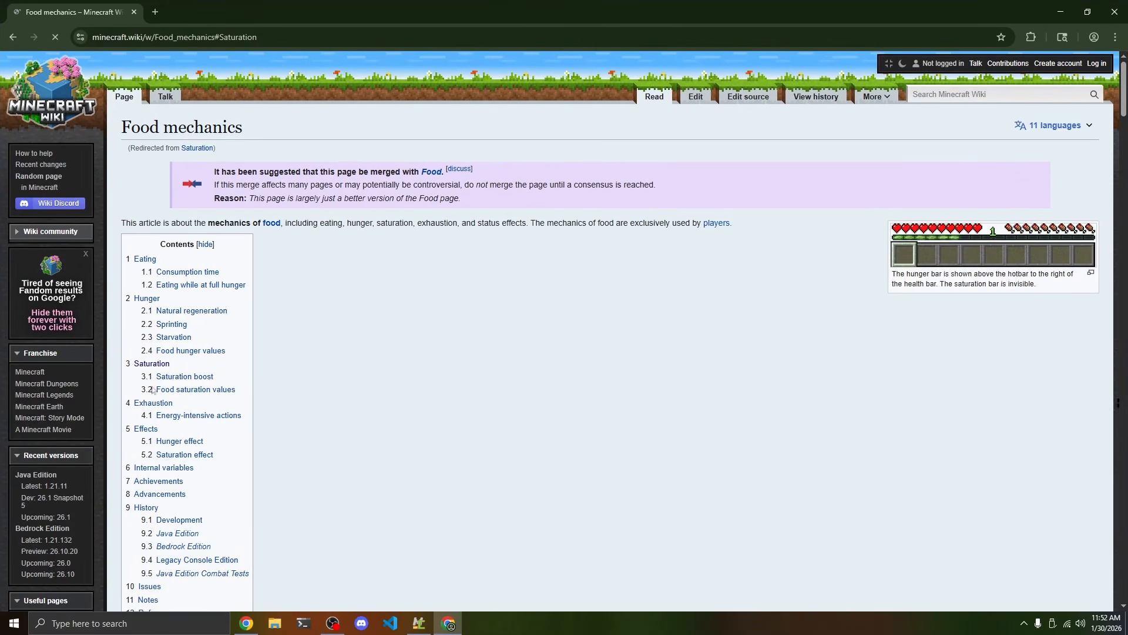
# Look up the steak's restored saturation among the food saturation values on the Minecraft Wiki's Food mechanics page in Chrome
pyautogui.click(194, 392)
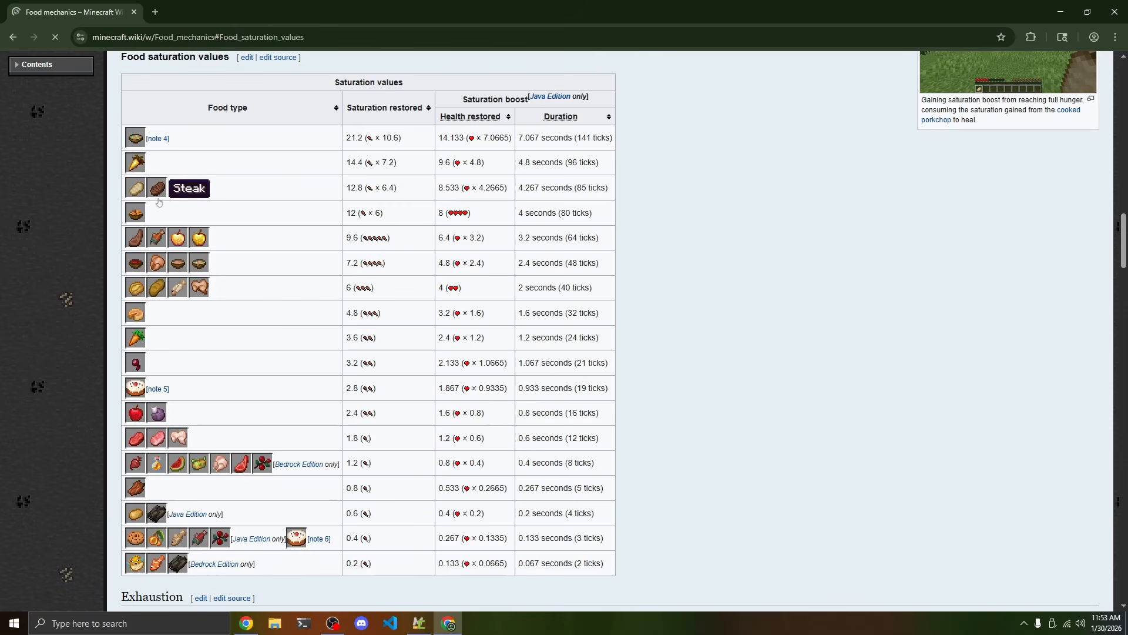
pyautogui.moveTo(363, 187); pyautogui.dragTo(347, 192)
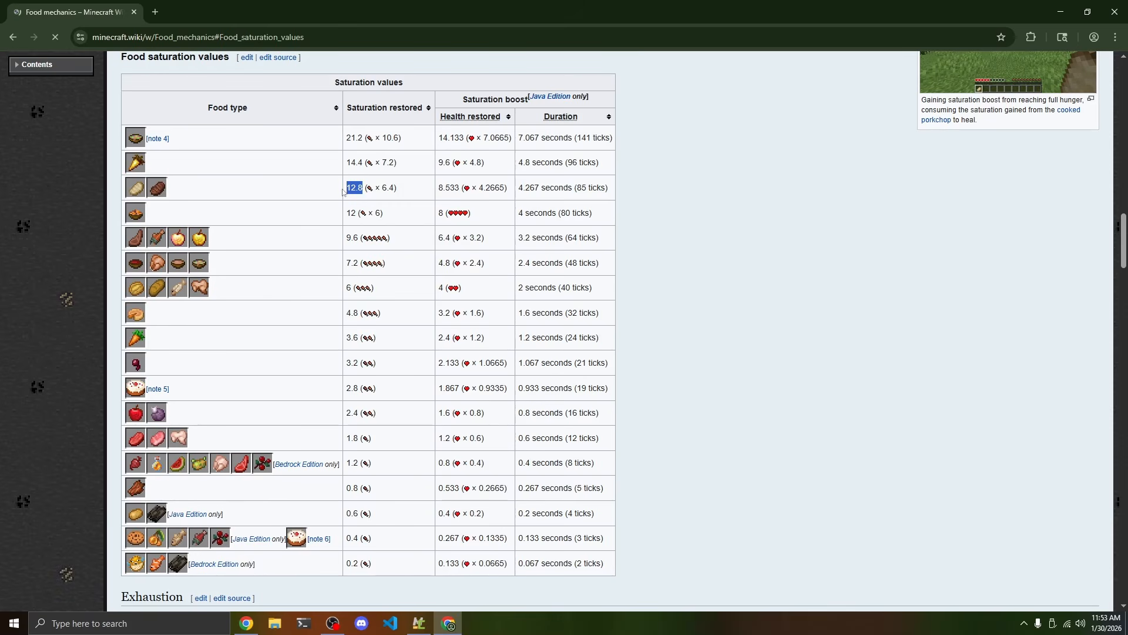
# Examine the lowest food saturation values in the wiki table and switch back to MCreator
pyautogui.click(355, 190)
pyautogui.moveTo(358, 538); pyautogui.dragTo(346, 539)
pyautogui.hotkey('alt', 'Tab')
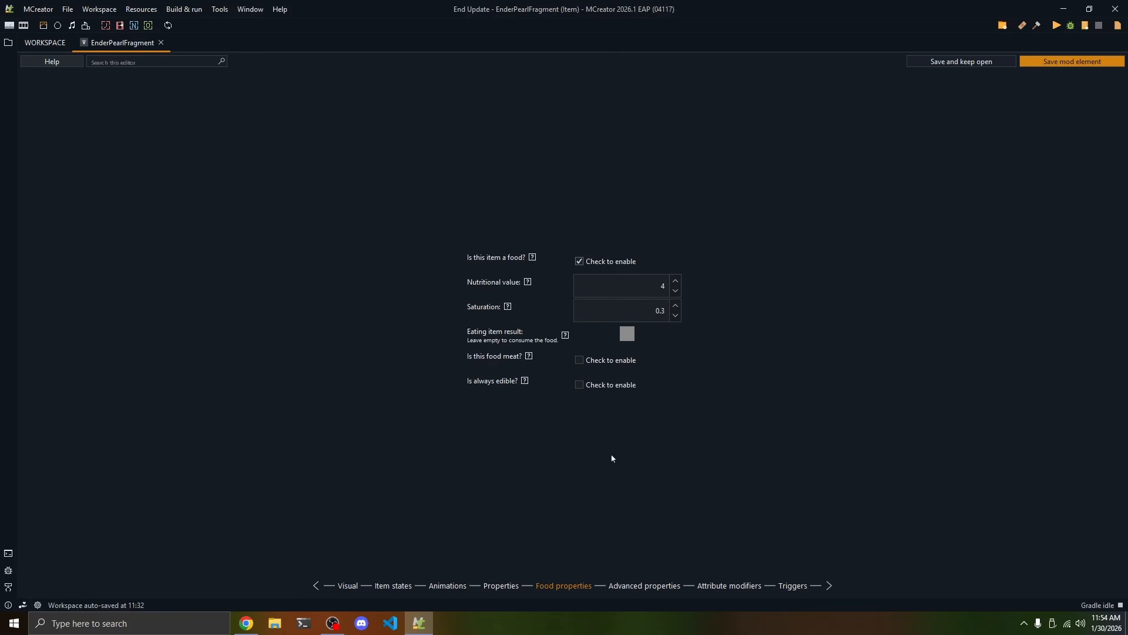
# Try the Eating item animation in the item's general properties and check the item use duration
pyautogui.click(510, 587)
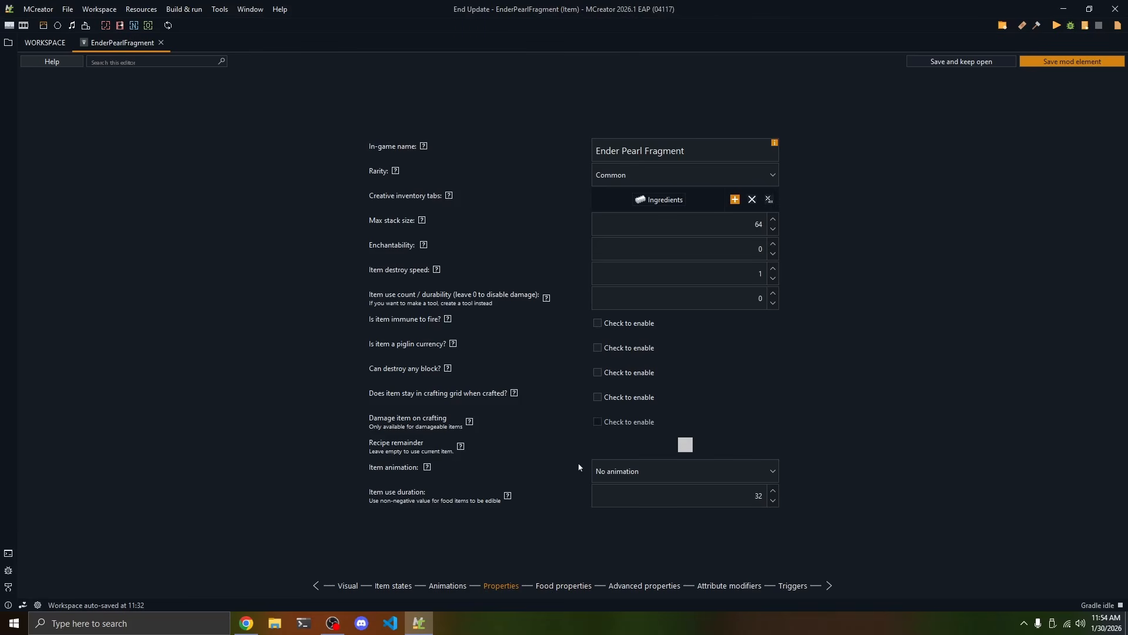
pyautogui.click(596, 471)
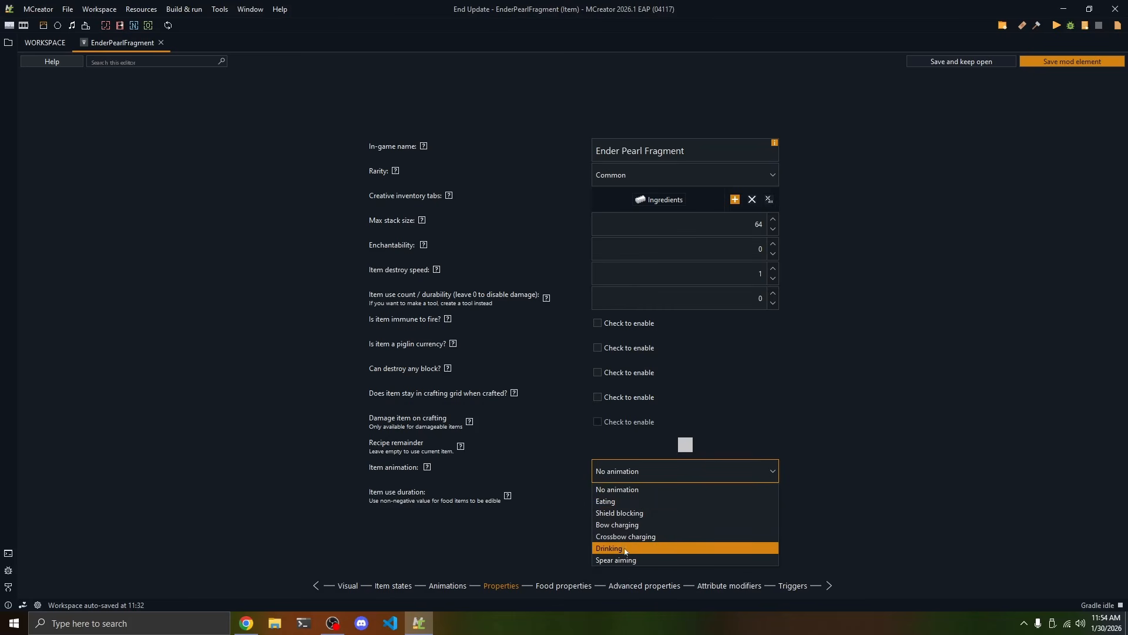
pyautogui.click(627, 500)
pyautogui.click(698, 498)
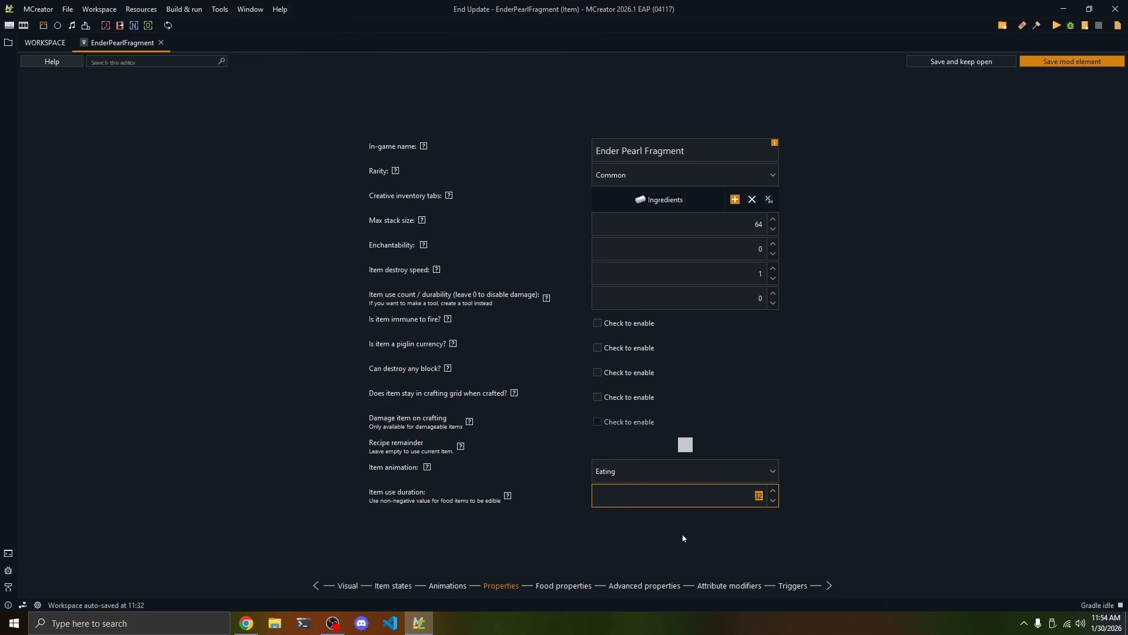
# Set the item animation to No animation and the item use duration to 0
pyautogui.click(758, 473)
pyautogui.click(753, 489)
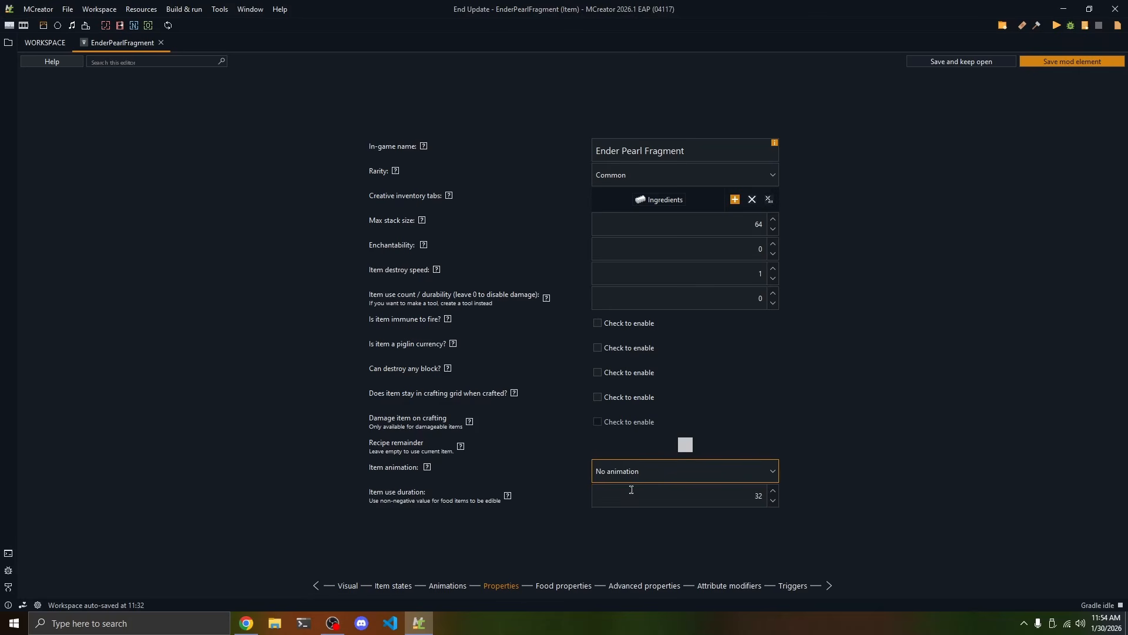
pyautogui.write('0')
# Turn off the food option for the item and review its advanced properties
pyautogui.click(565, 585)
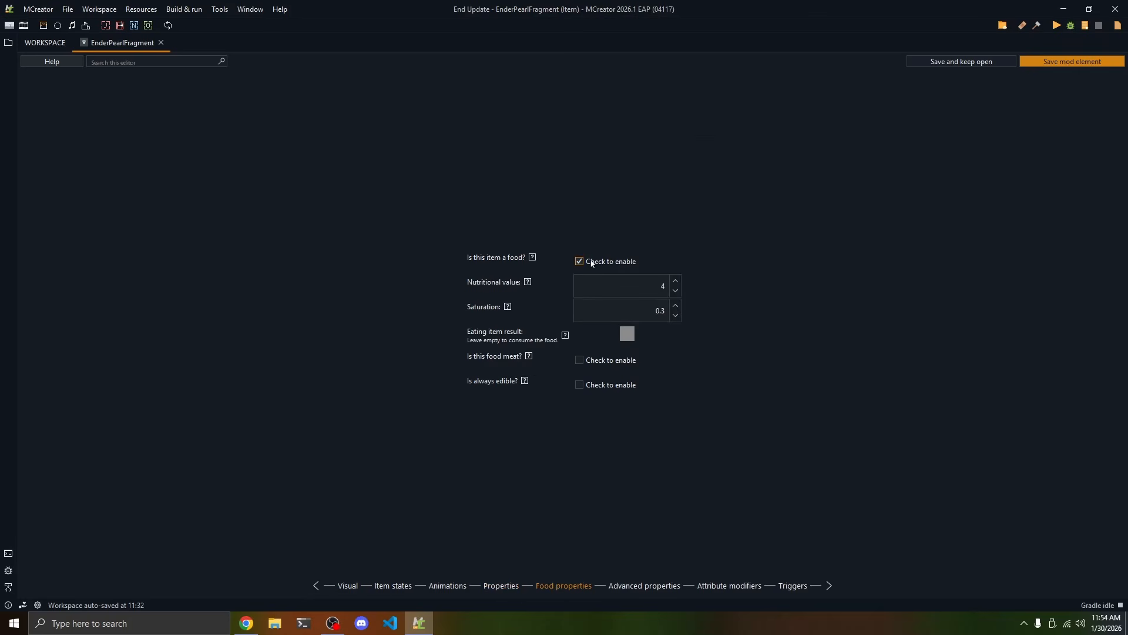
pyautogui.click(593, 263)
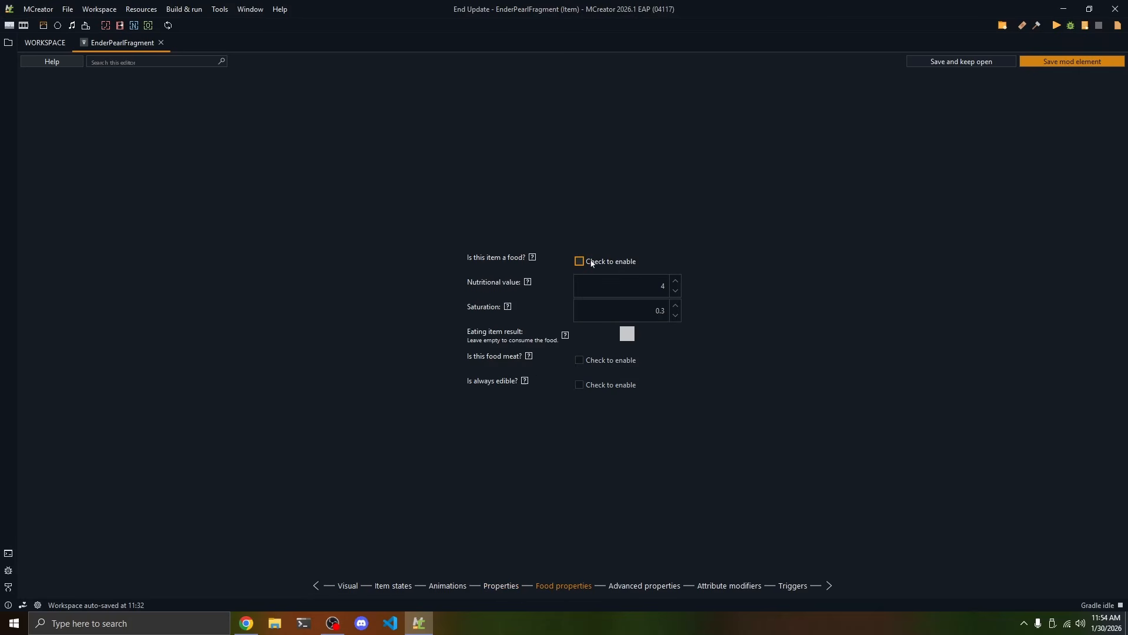
pyautogui.click(627, 586)
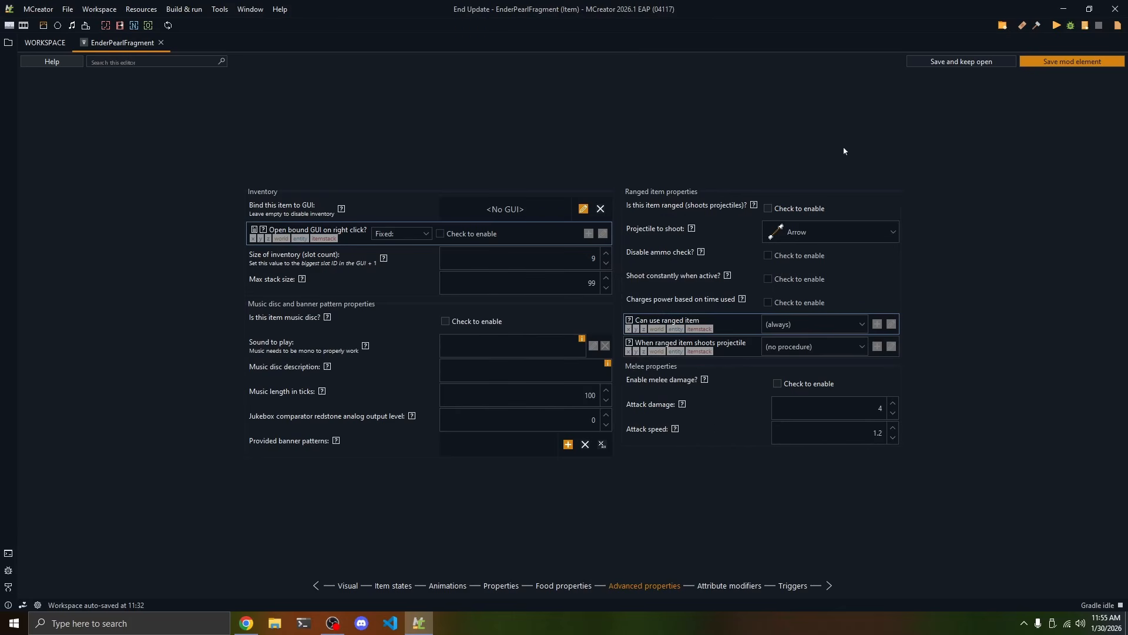
# Add an attribute modifier entry for the mainhand equipment slot with the BLOCK_REACH attribute
pyautogui.click(722, 586)
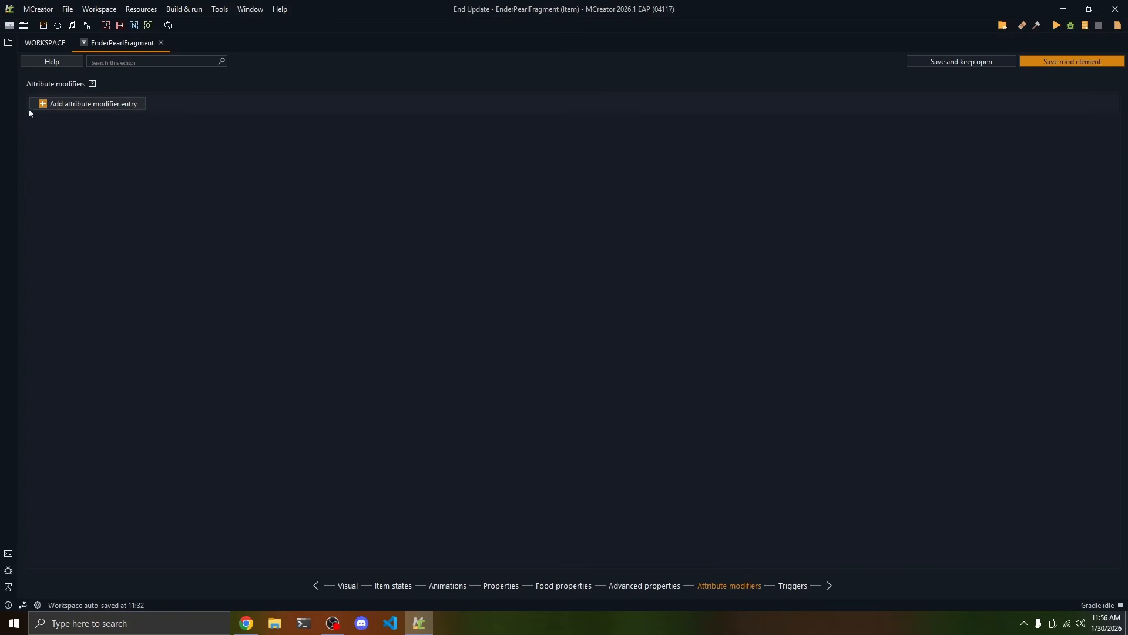
pyautogui.click(53, 106)
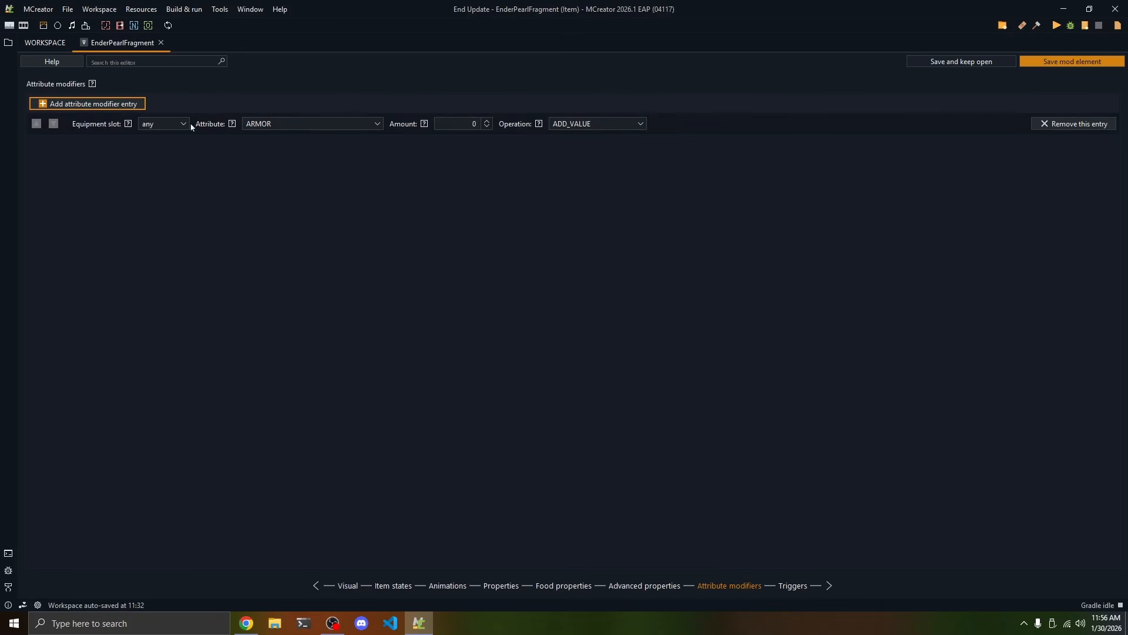
pyautogui.click(154, 123)
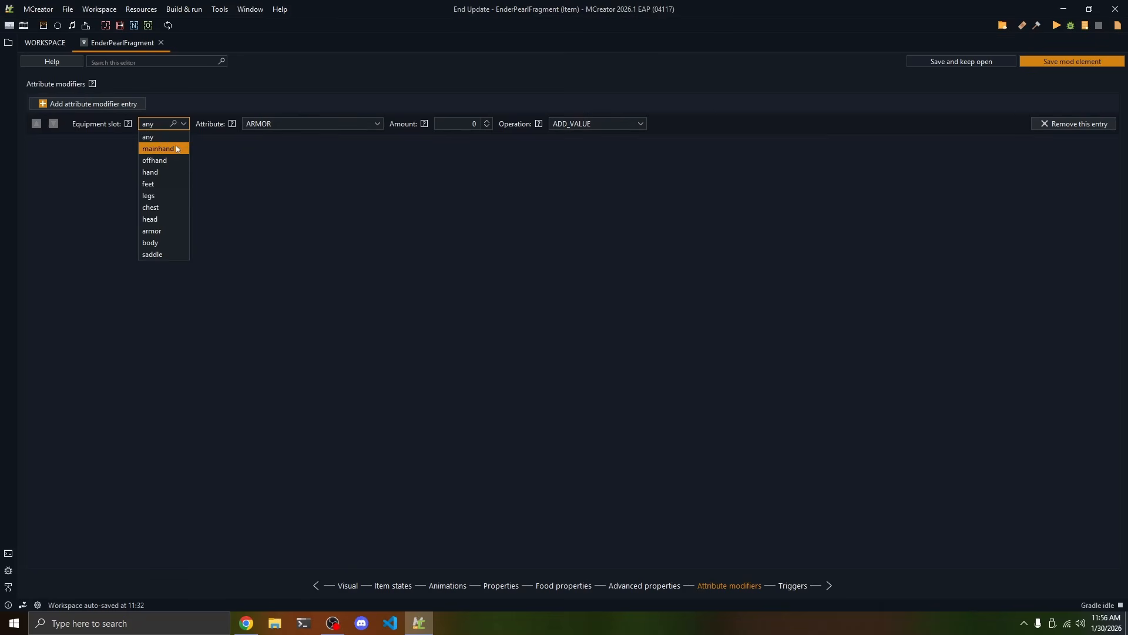
pyautogui.click(177, 148)
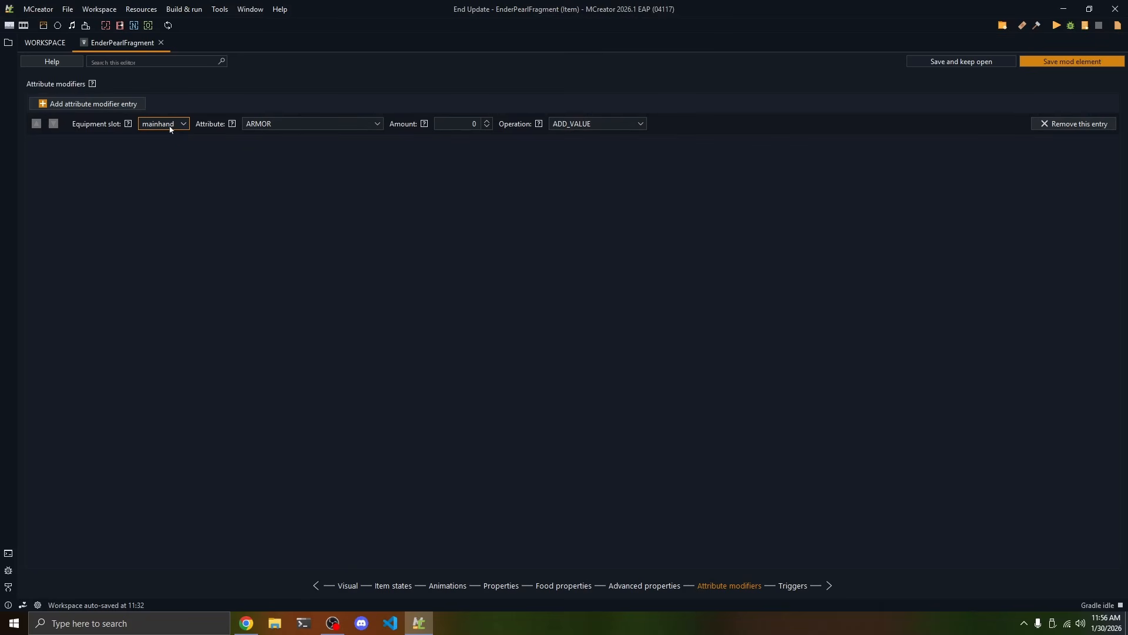
pyautogui.click(261, 124)
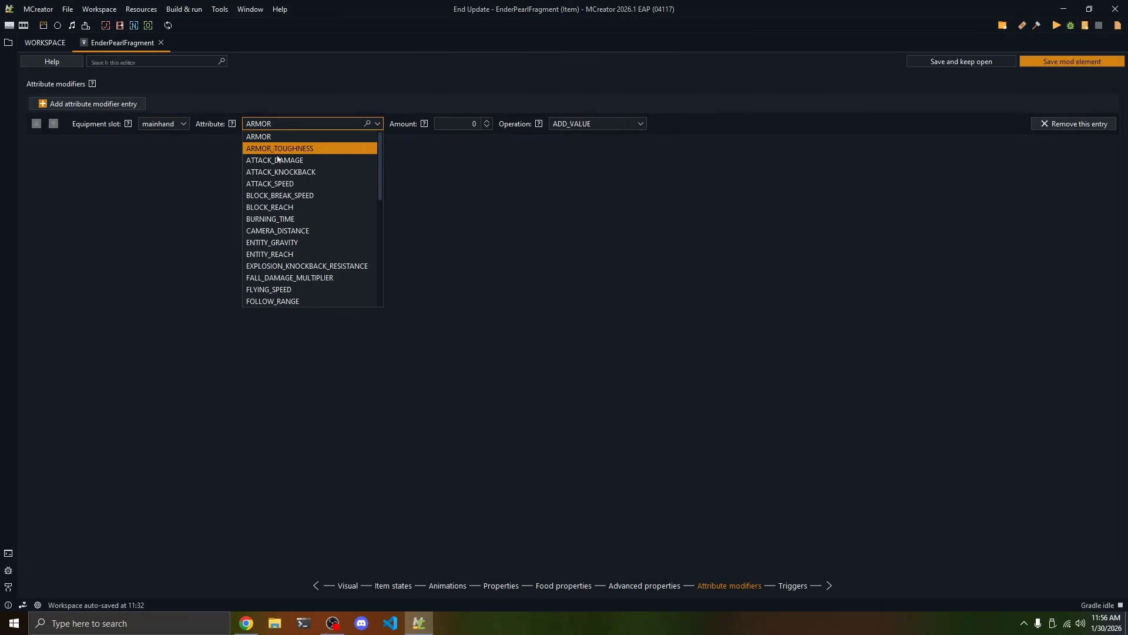
pyautogui.scroll(-4, 296, 236)
pyautogui.scroll(-6, 295, 236)
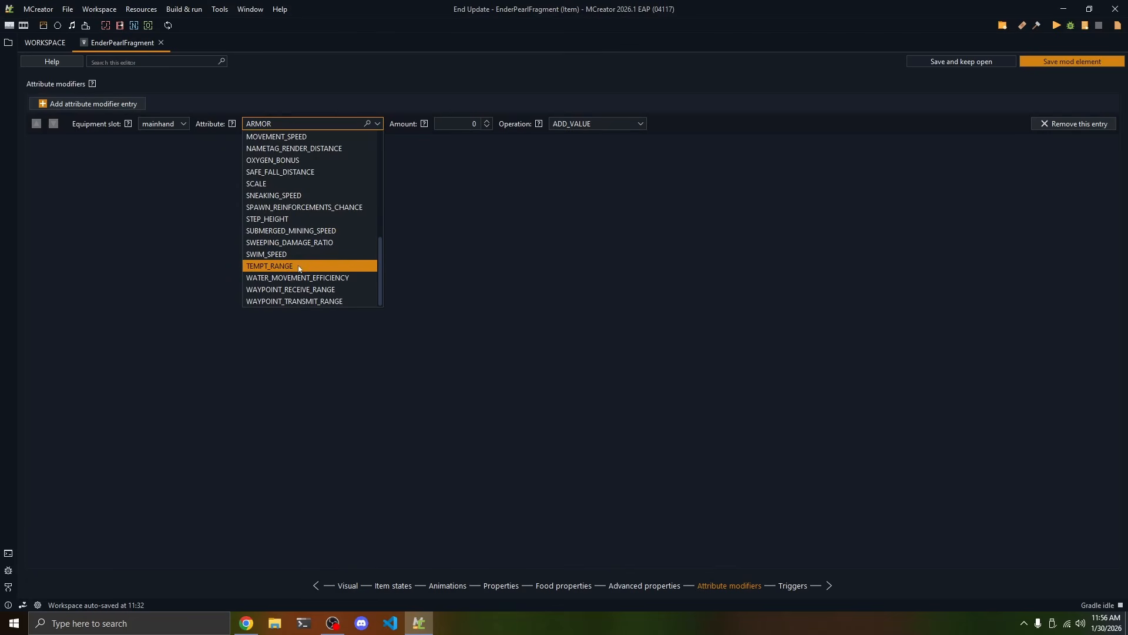
pyautogui.scroll(9, 299, 279)
pyautogui.scroll(2, 299, 279)
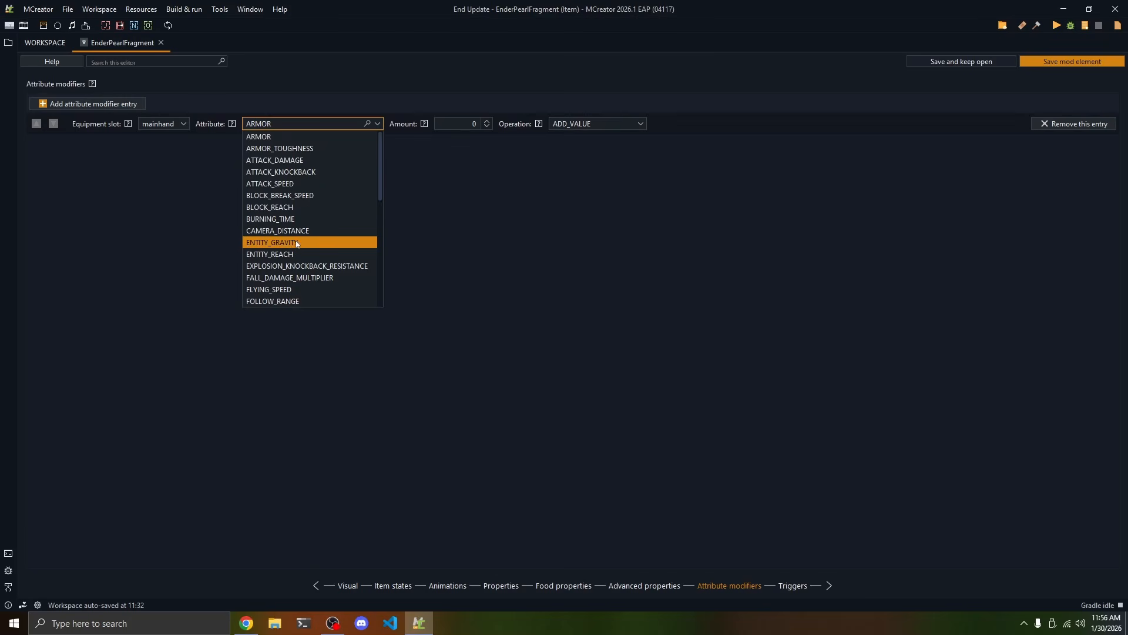
pyautogui.click(272, 209)
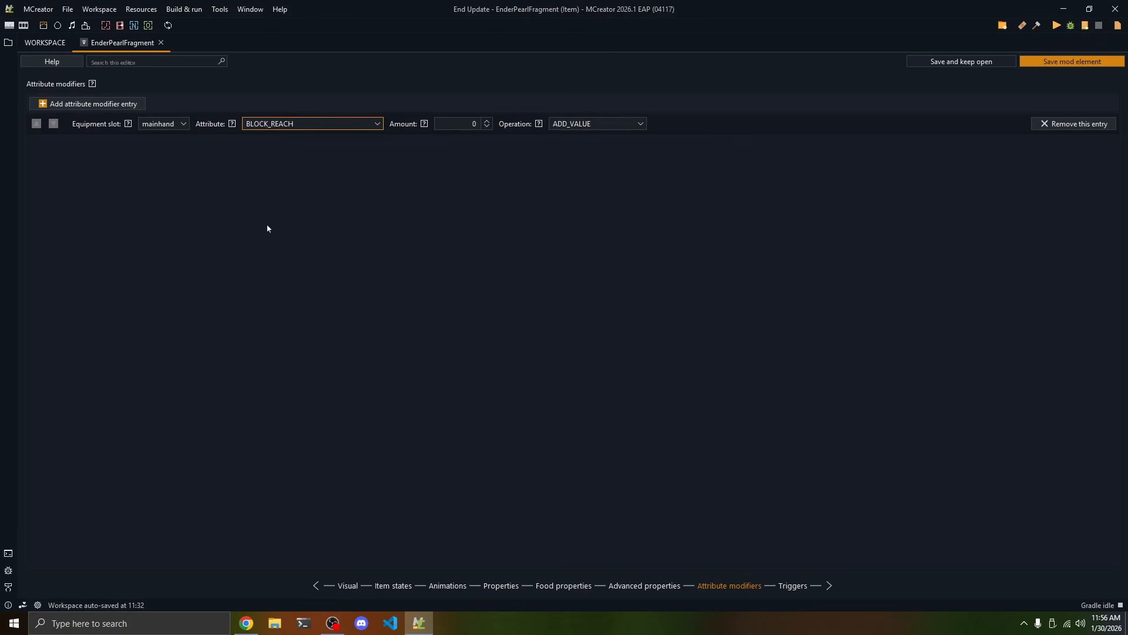
# Set the BLOCK_REACH modifier's amount to 1 and its operation to ADD_MULTIPLIED_BASE
pyautogui.click(567, 124)
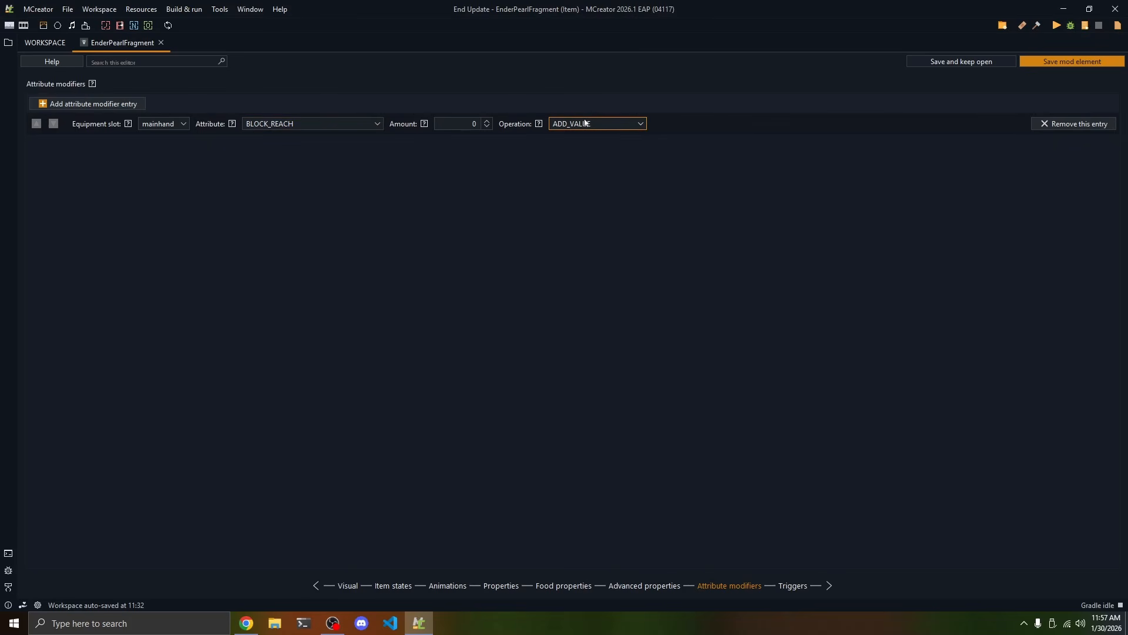
pyautogui.click(560, 125)
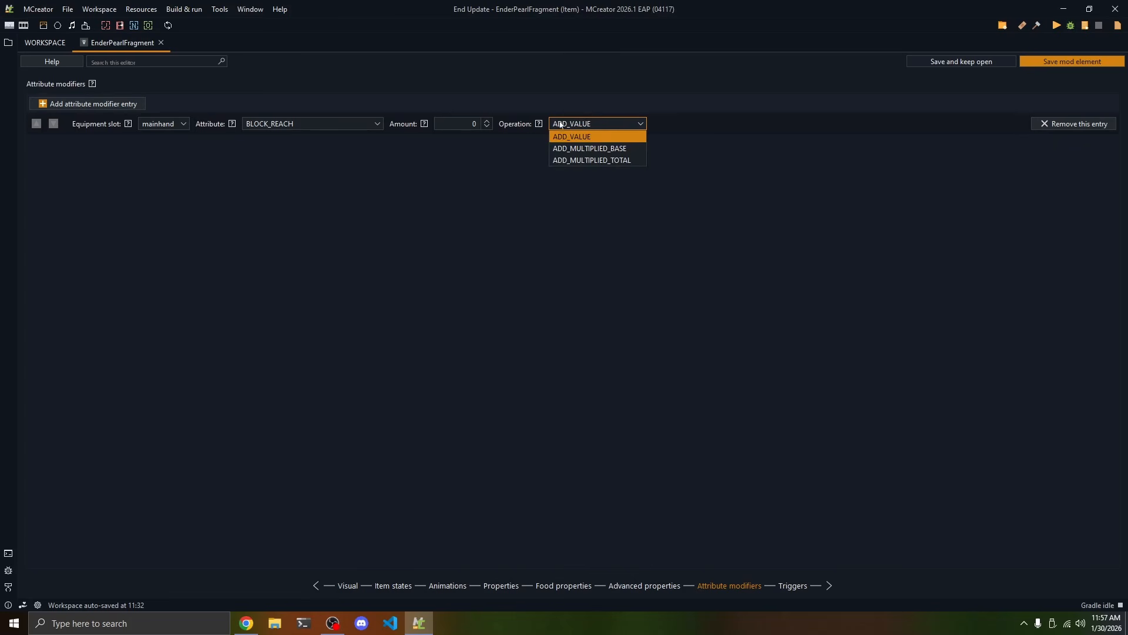
pyautogui.click(489, 122)
pyautogui.moveTo(458, 124); pyautogui.dragTo(507, 126)
pyautogui.write('1')
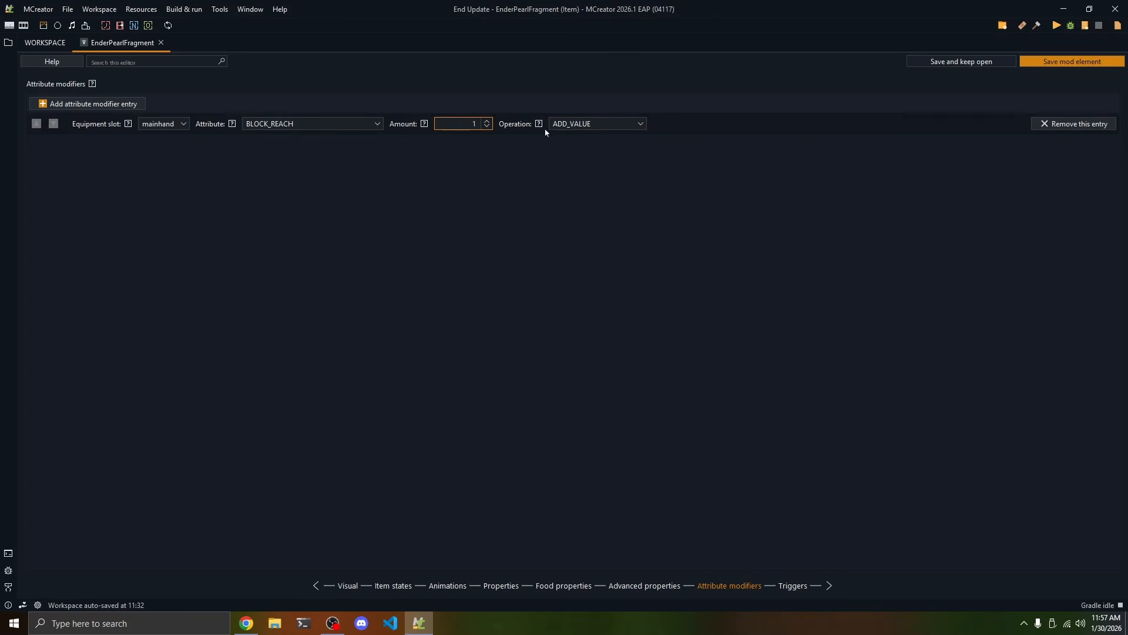
pyautogui.click(620, 124)
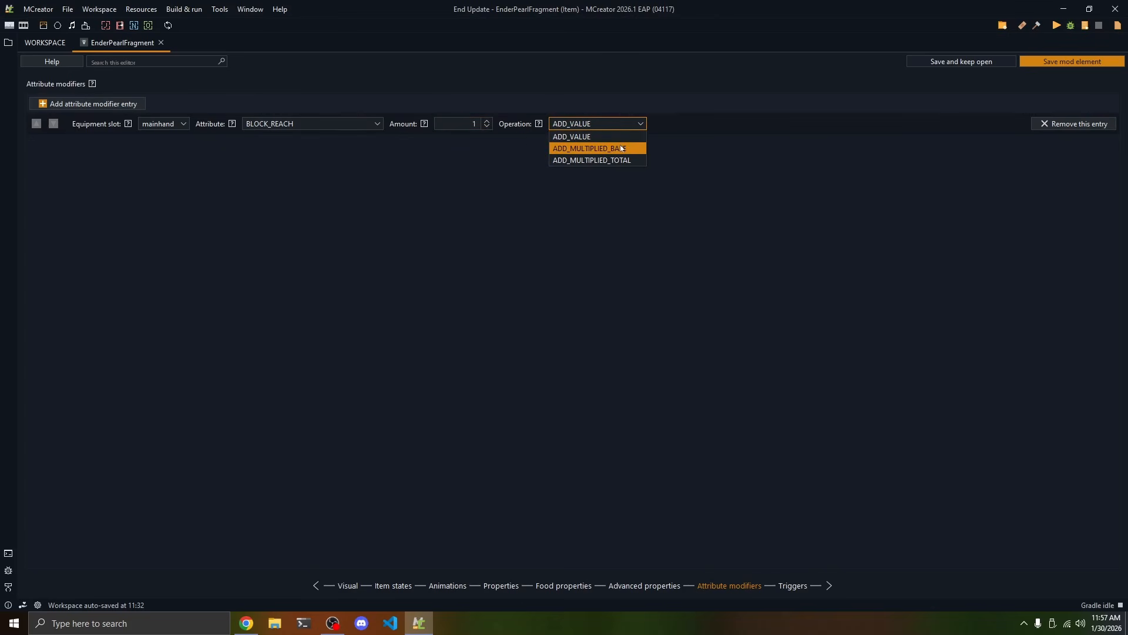
pyautogui.click(622, 150)
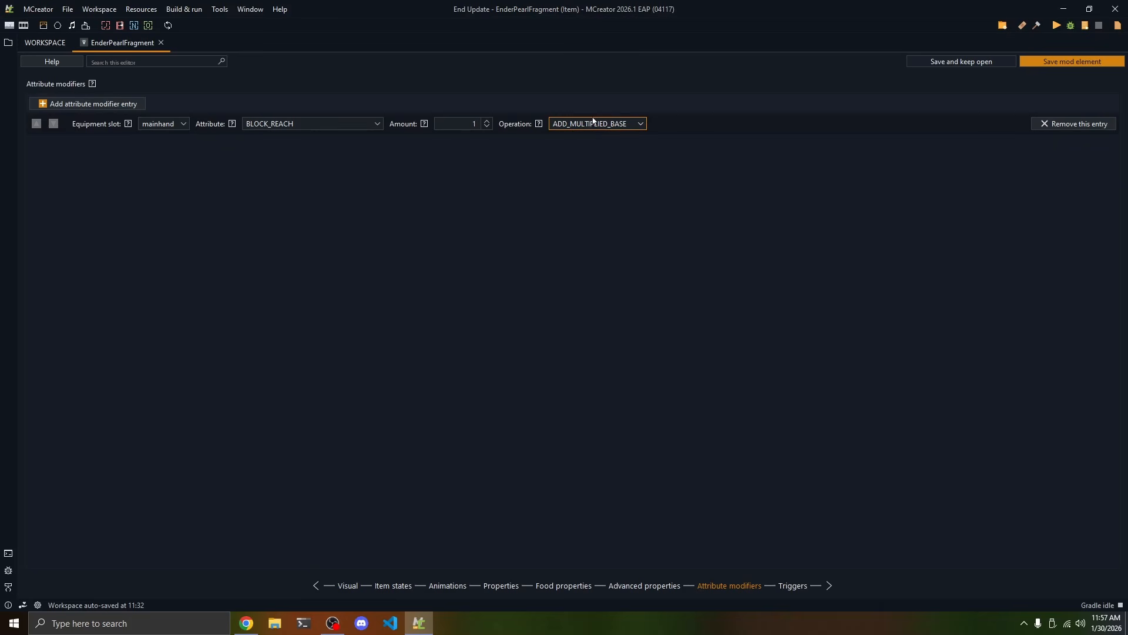
pyautogui.click(458, 120)
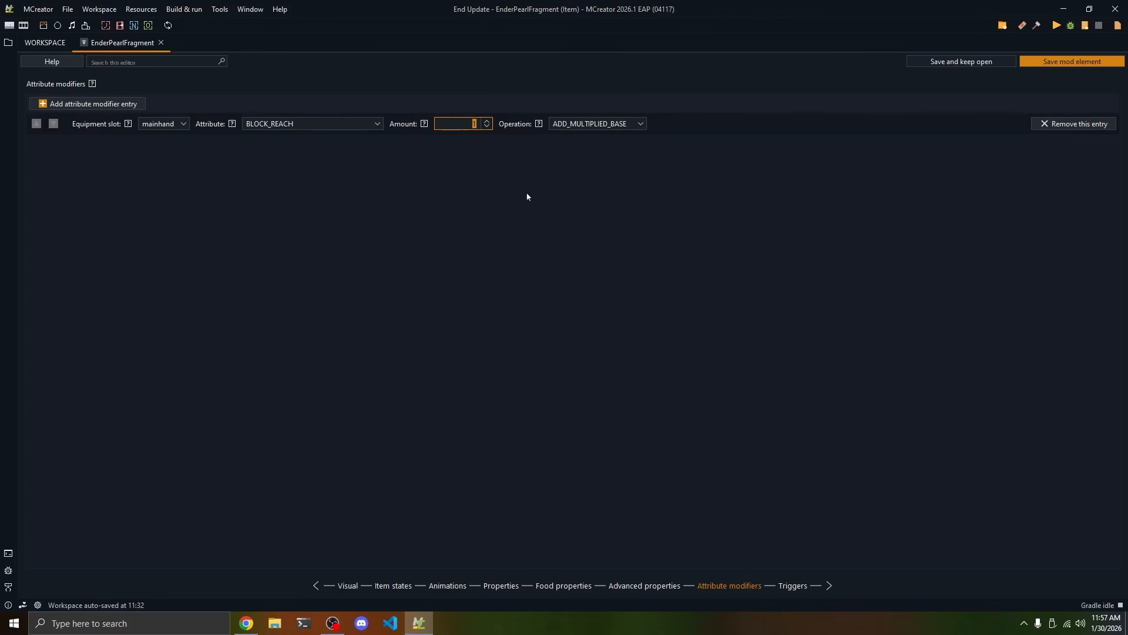
pyautogui.click(588, 125)
# Review the item's triggers and save the EnderPearlFragment mod element
pyautogui.click(787, 587)
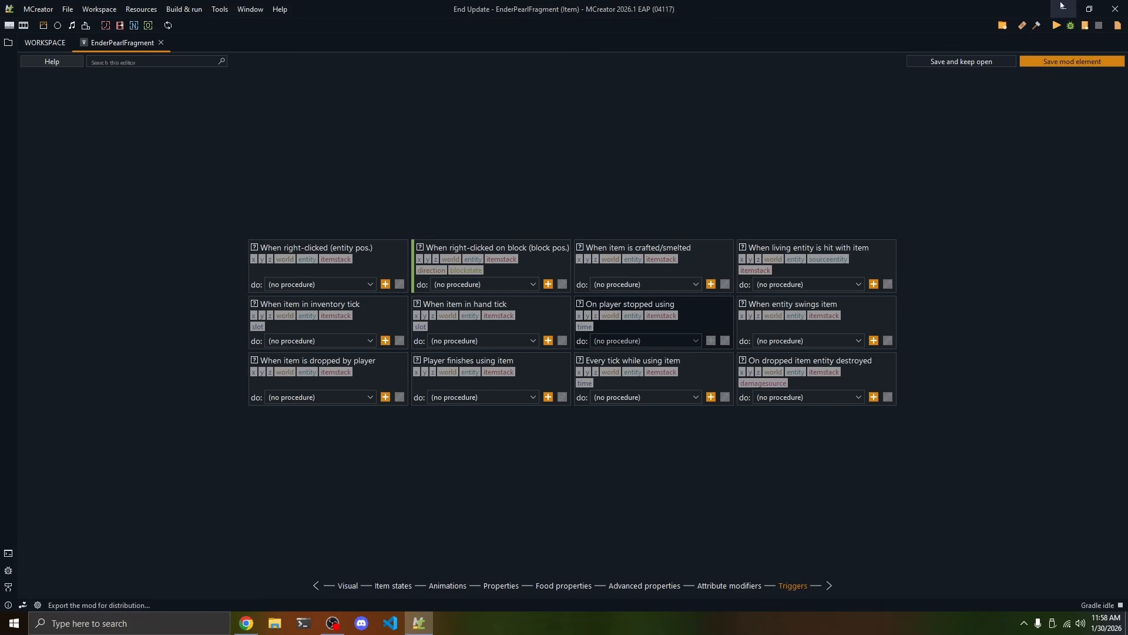
pyautogui.click(1058, 63)
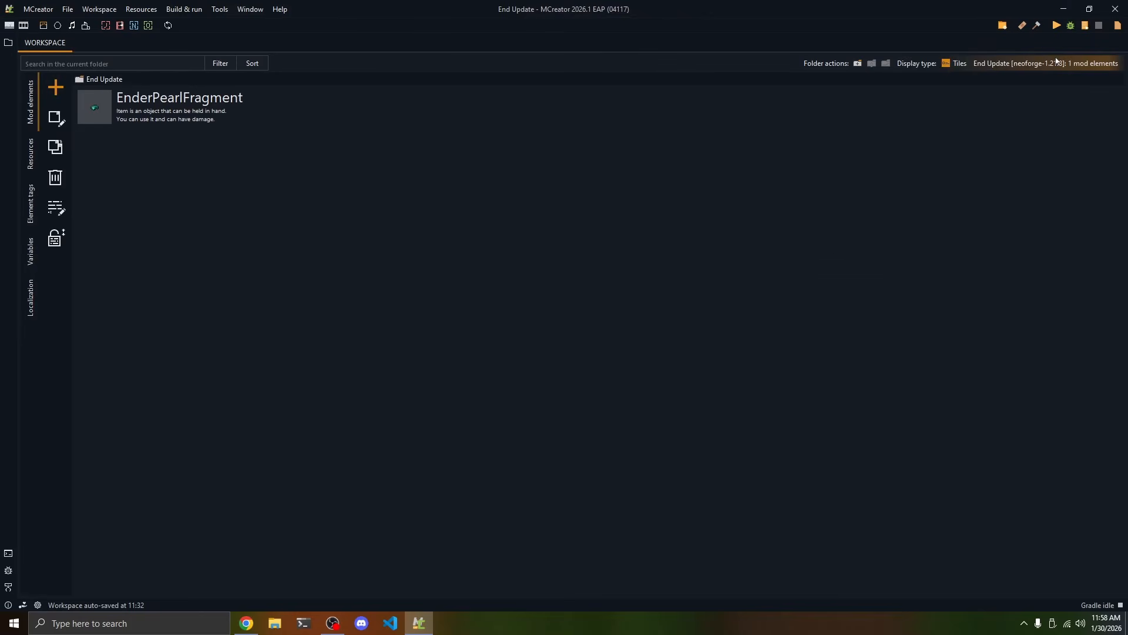
pyautogui.moveTo(116, 183); pyautogui.dragTo(277, 88)
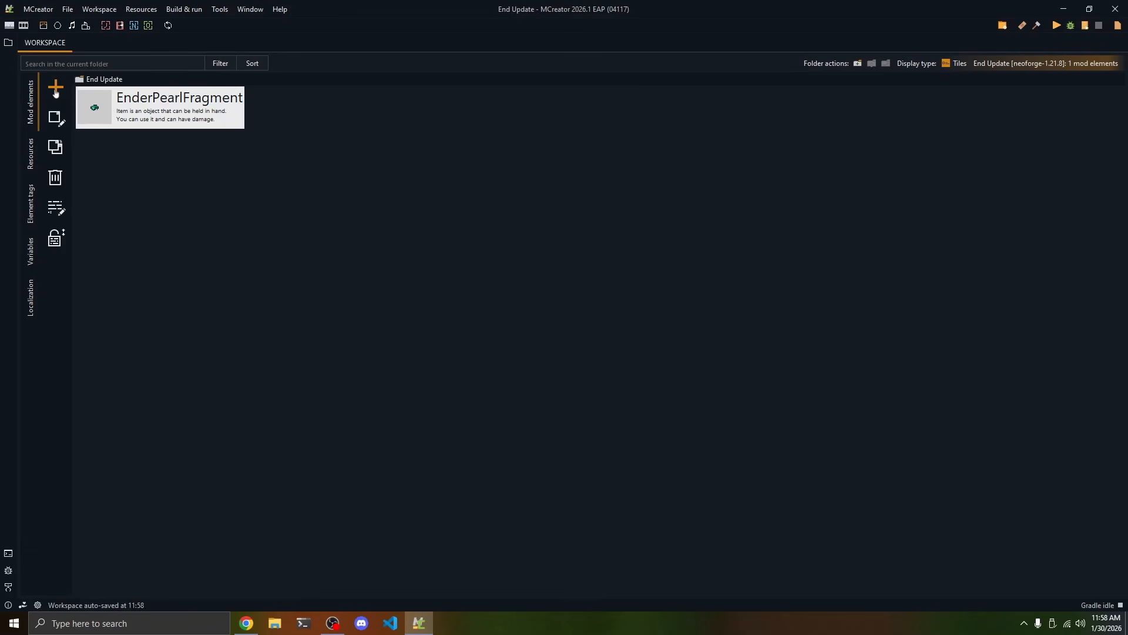
# Create a new Creative tab mod element named EndUpdateCreativeTab
pyautogui.click(56, 91)
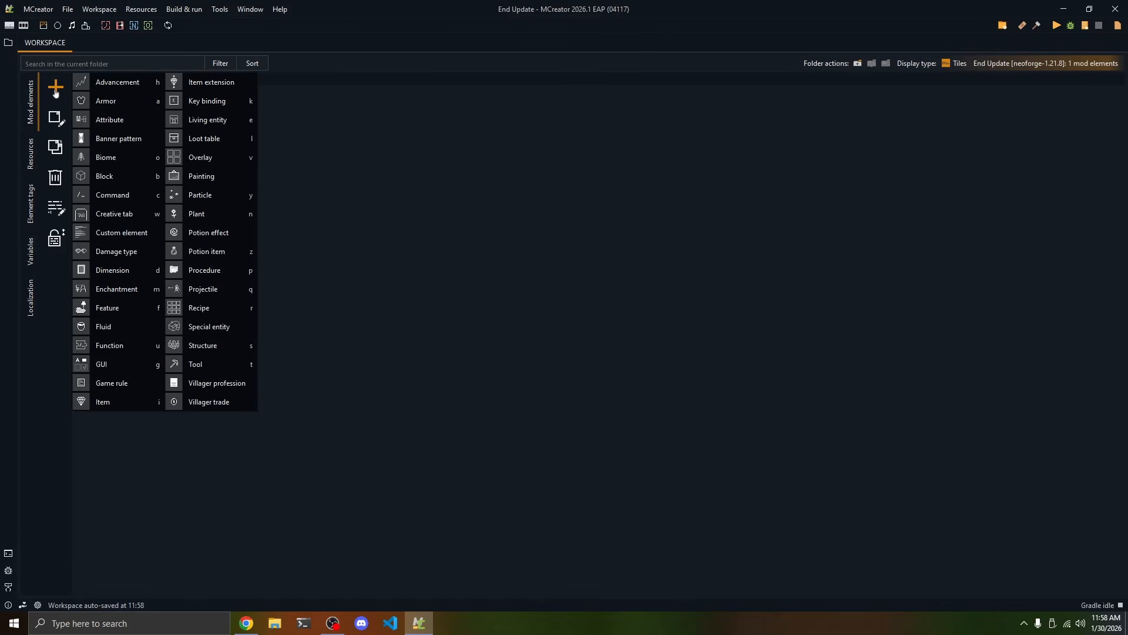
pyautogui.click(90, 214)
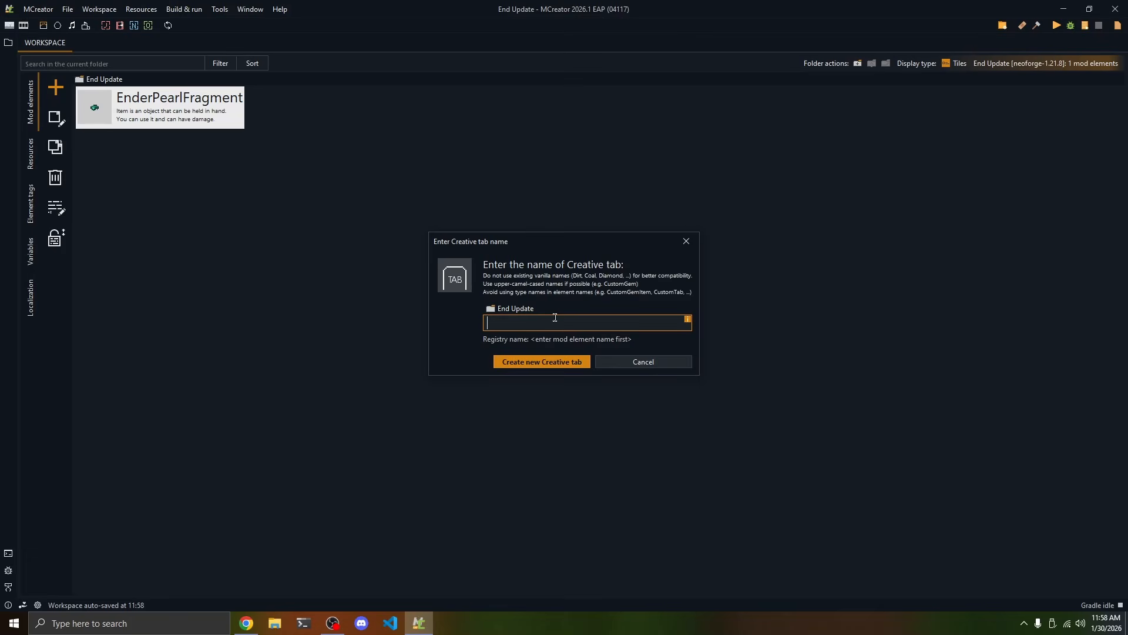
pyautogui.write('EndU')
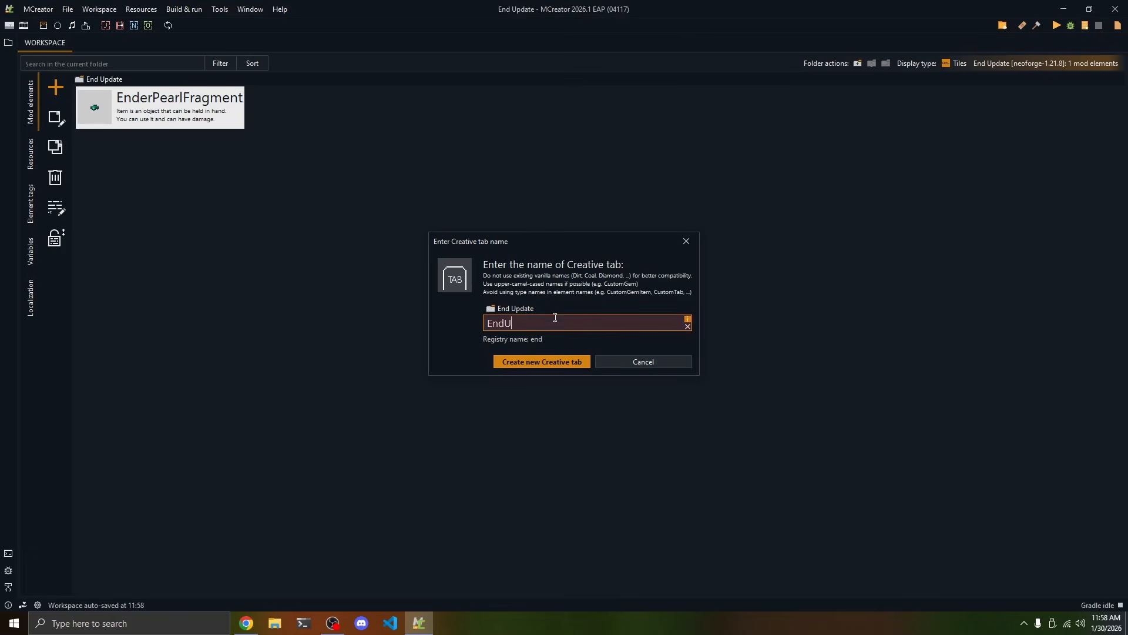
pyautogui.write('pdateCreativeTab')
pyautogui.click(513, 363)
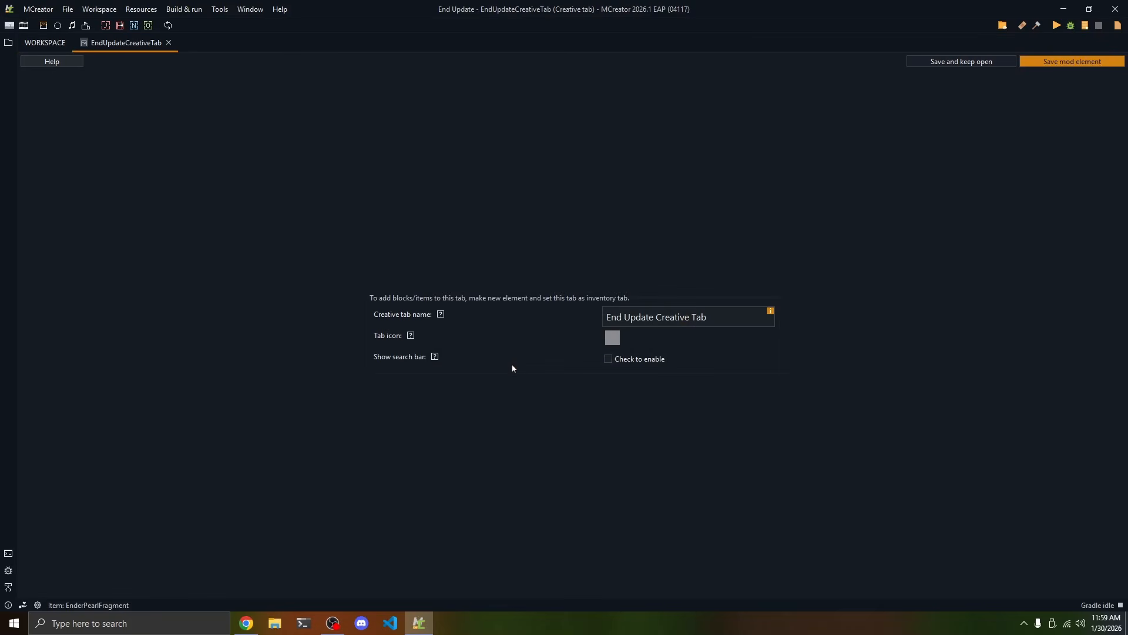
# Shorten the creative tab's display name to End Update
pyautogui.click(664, 318)
pyautogui.hotkey('shift', 'End')
pyautogui.press('BackSpace')
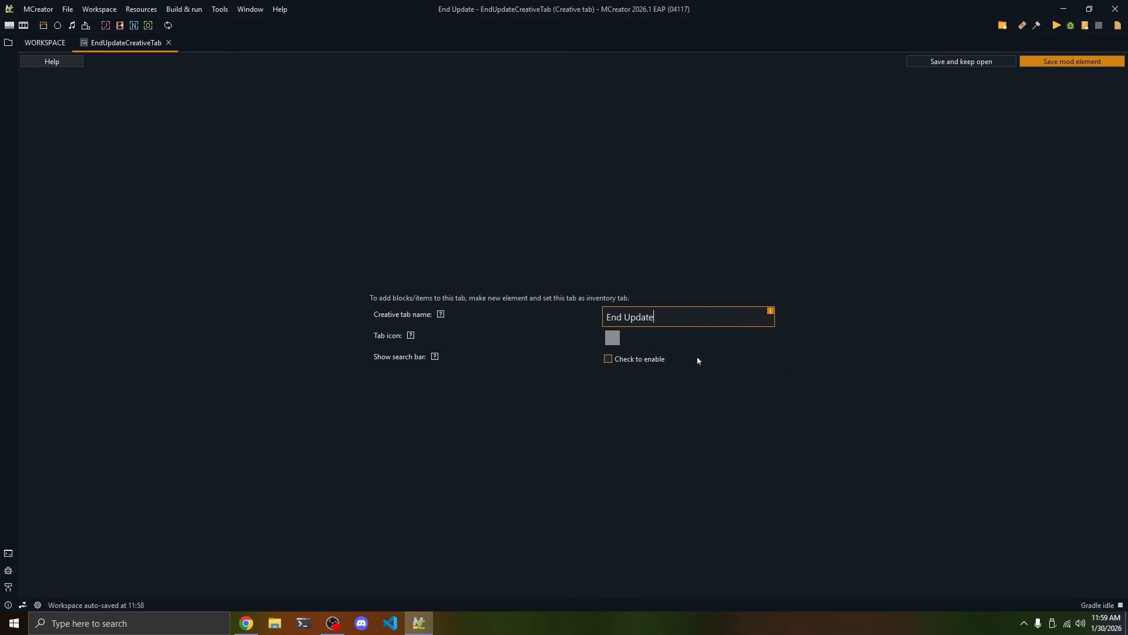
# Use the EnderPearlFragment item as the creative tab's icon and save the mod element
pyautogui.click(613, 338)
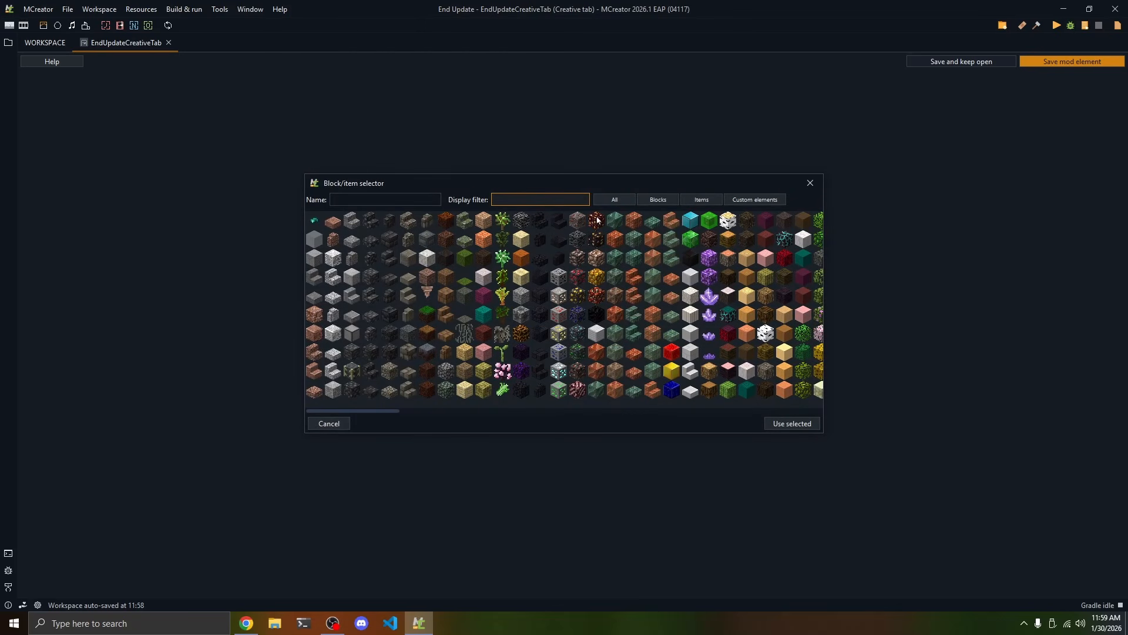
pyautogui.click(313, 220)
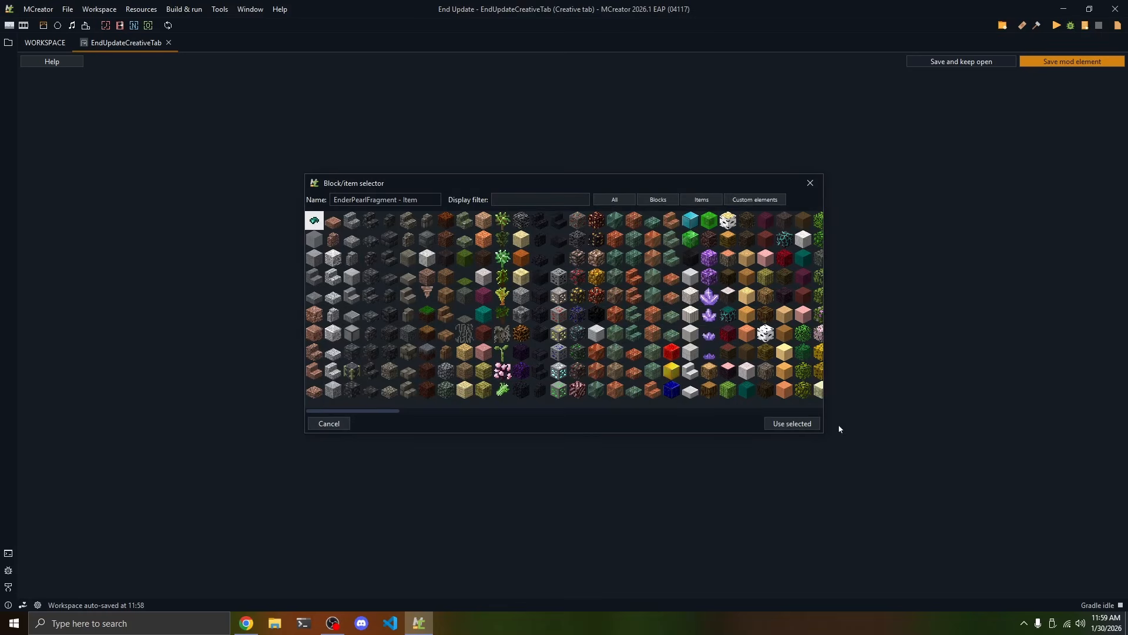
pyautogui.click(808, 426)
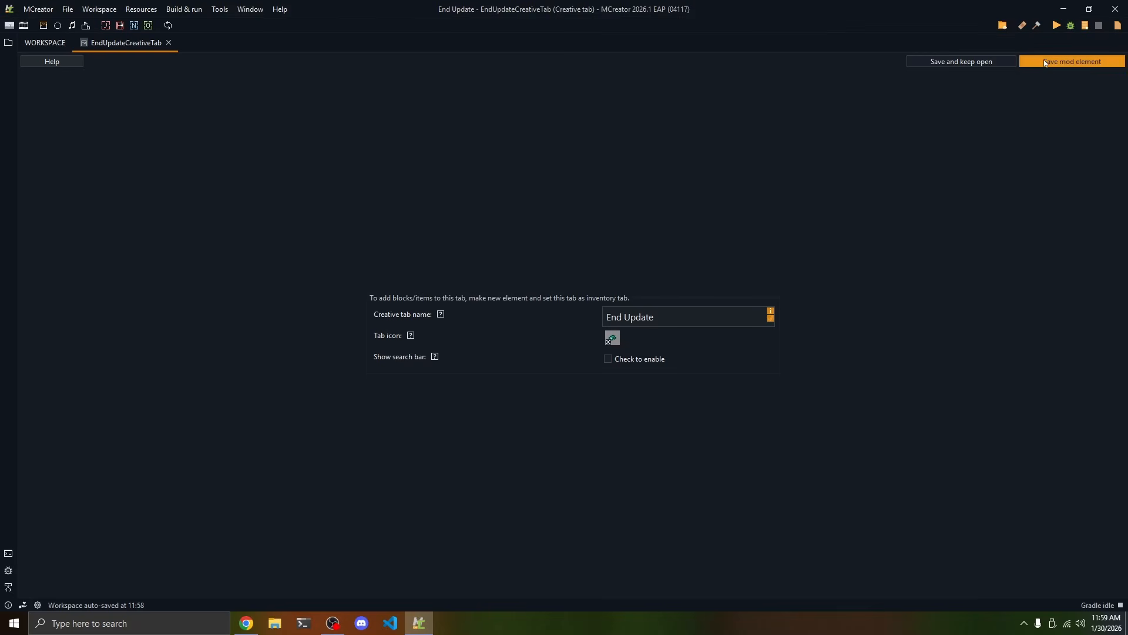
pyautogui.click(1070, 61)
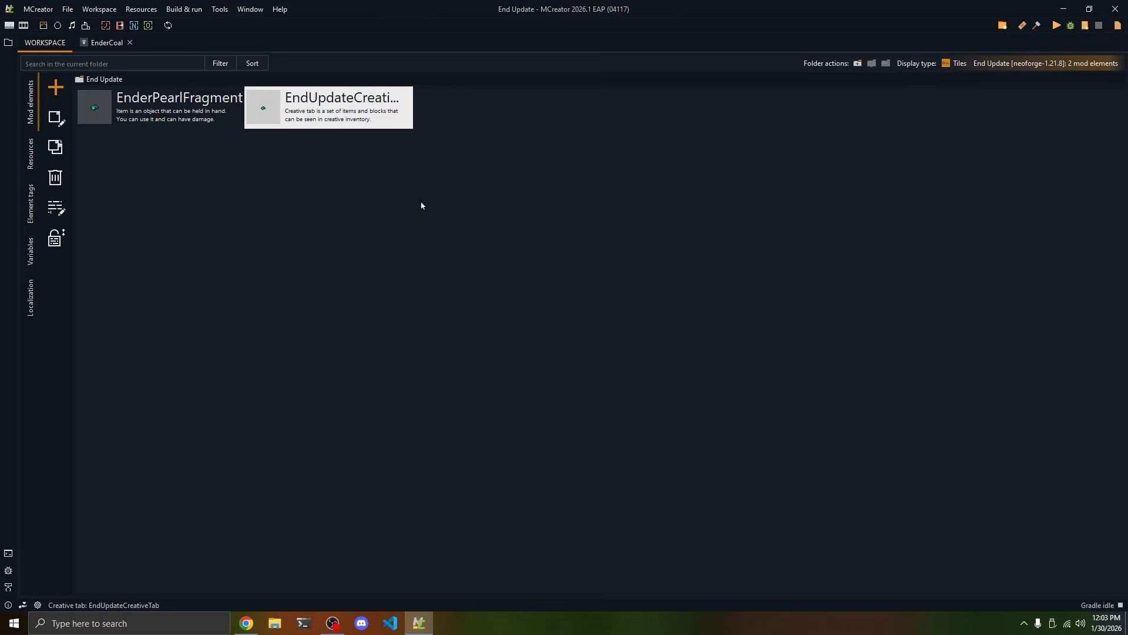
pyautogui.moveTo(421, 203); pyautogui.dragTo(306, 128)
# Replace the Ingredients creative inventory tab of the EnderPearlFragment item with End Update Creative Tab
pyautogui.doubleClick(151, 116)
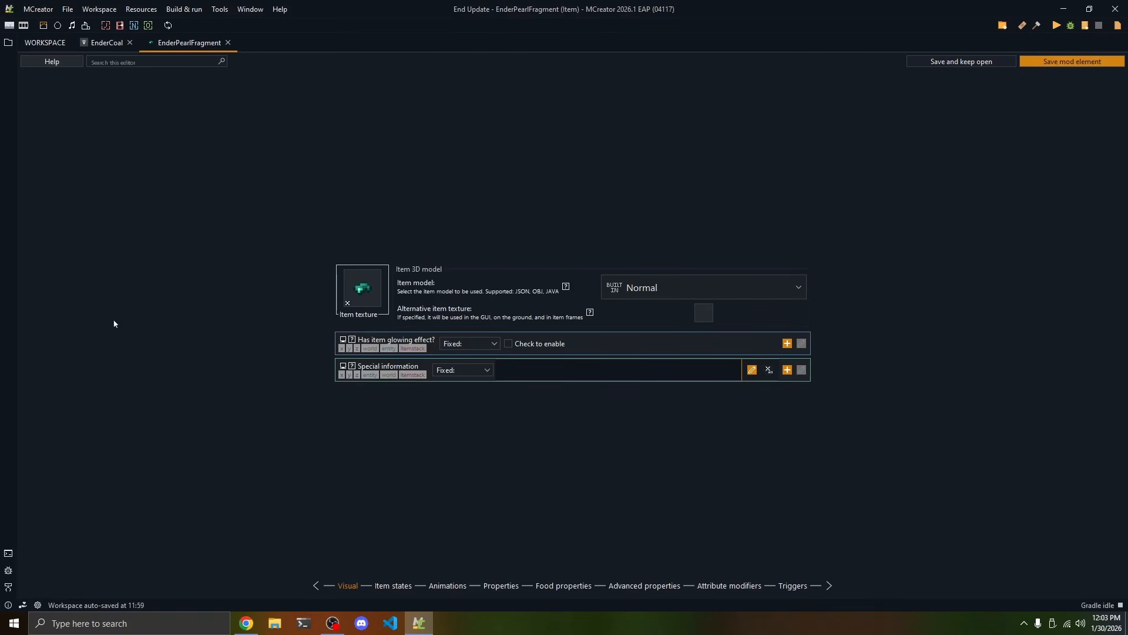
pyautogui.click(504, 587)
pyautogui.click(668, 199)
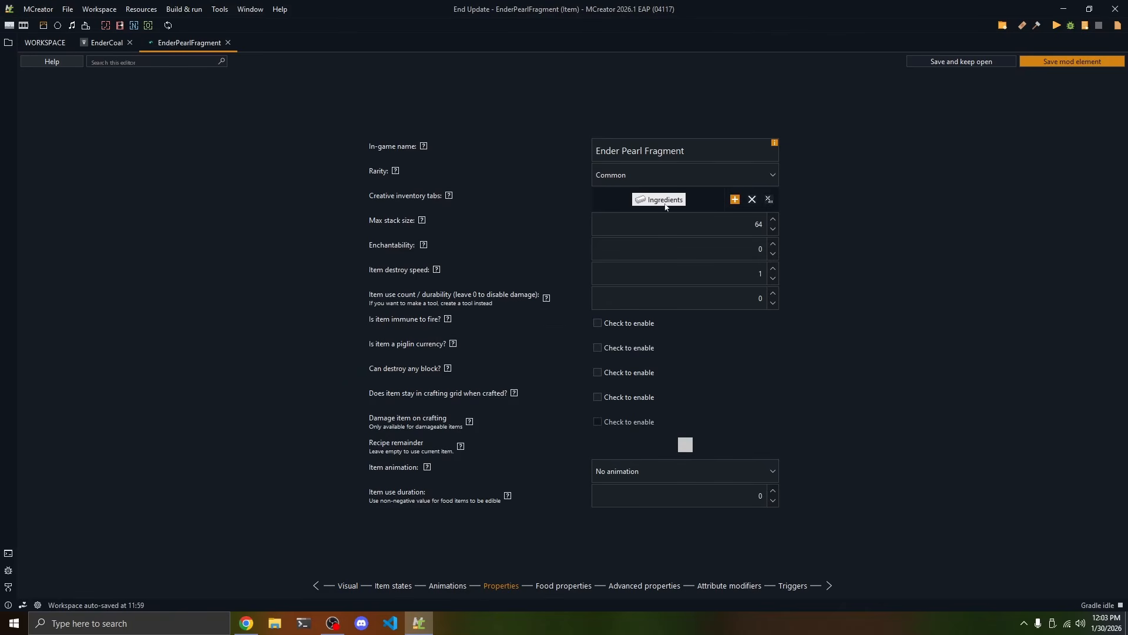
pyautogui.click(752, 199)
pyautogui.click(735, 199)
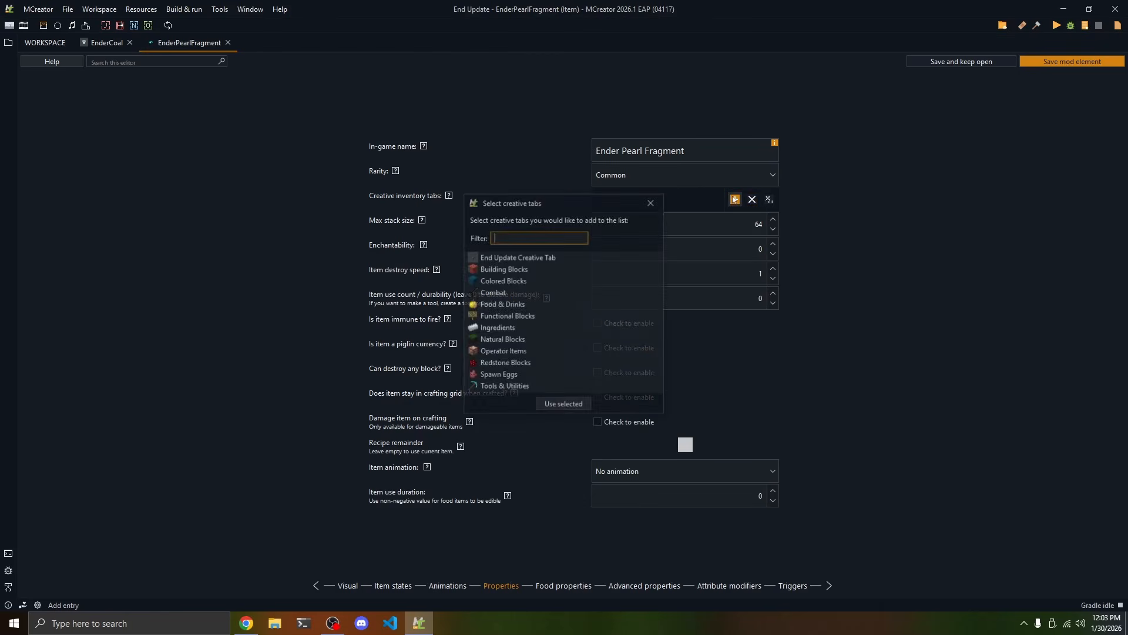
pyautogui.click(497, 259)
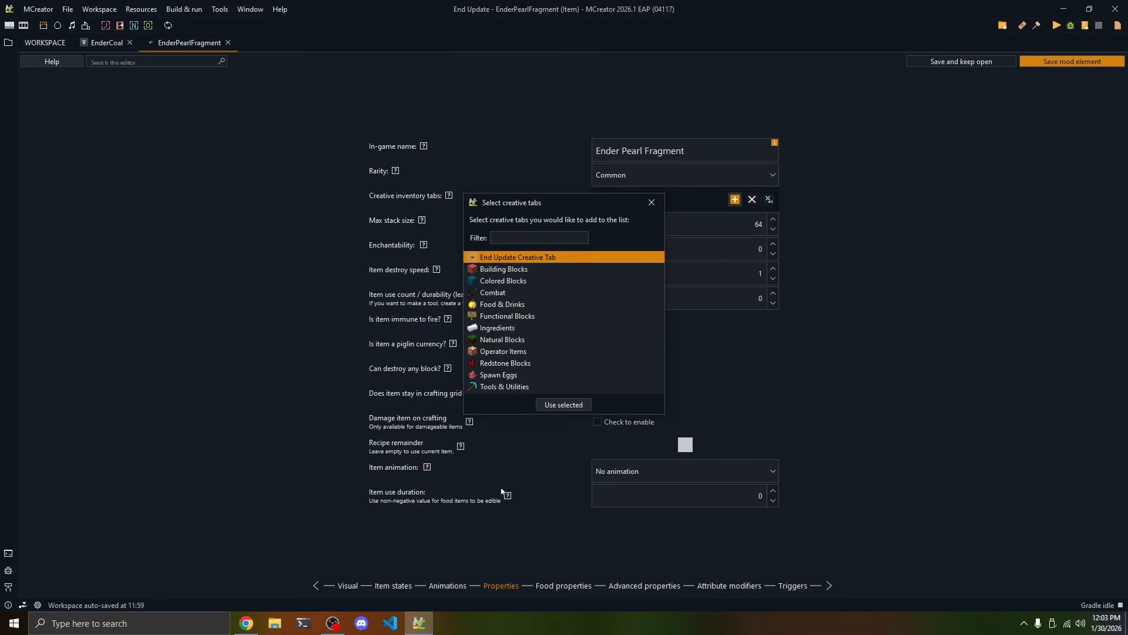
pyautogui.click(568, 406)
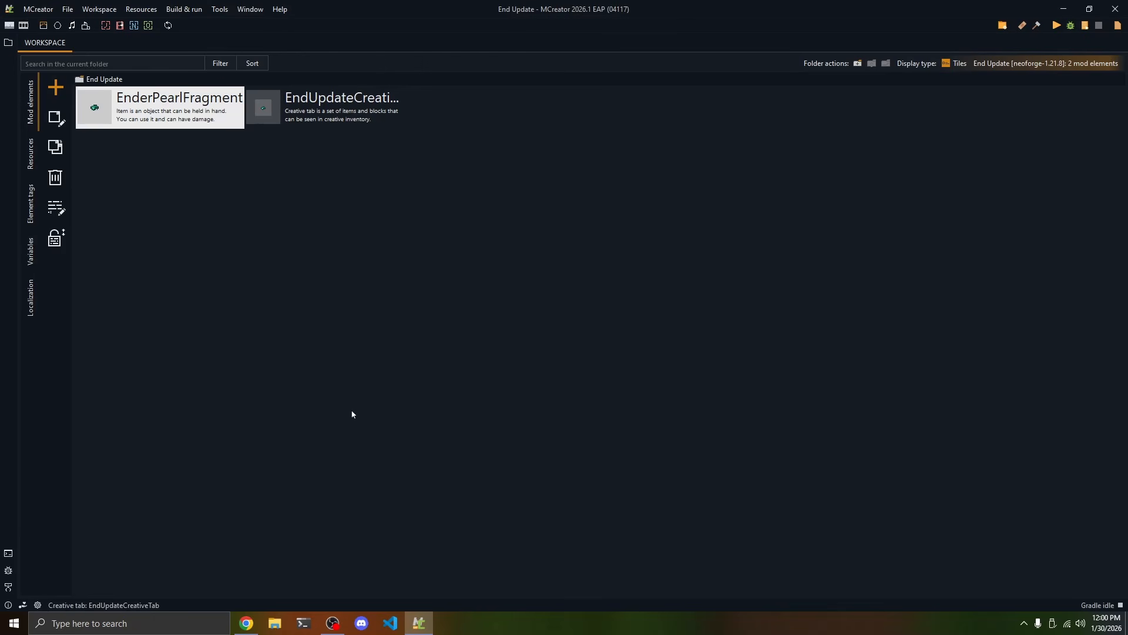
# Create a new Item mod element named EnderCoal
pyautogui.click(55, 87)
pyautogui.click(103, 401)
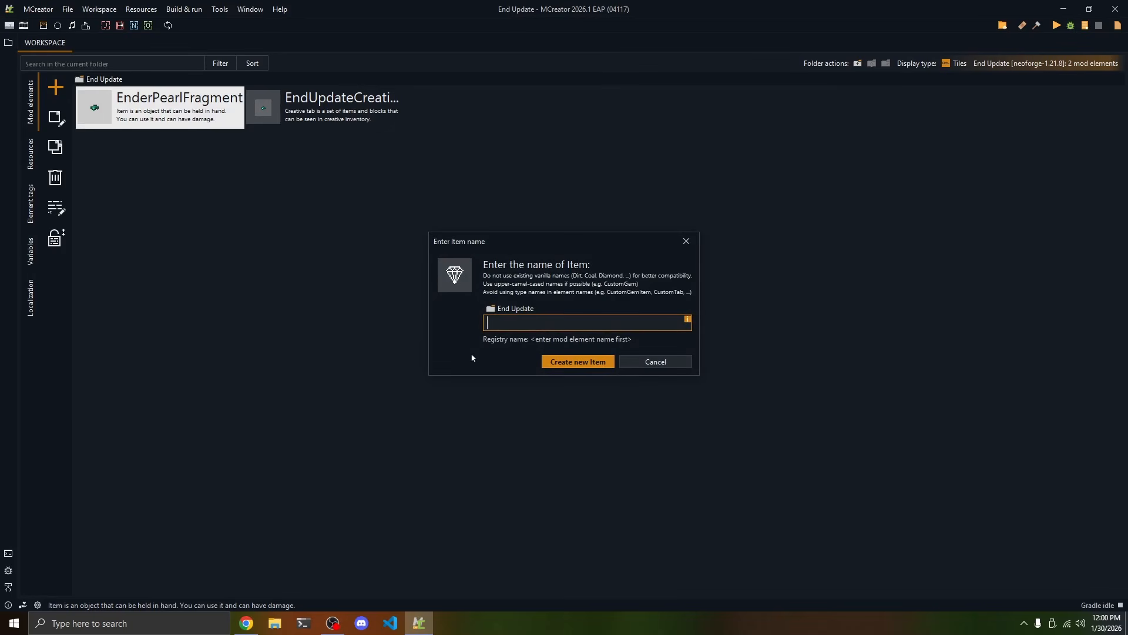
pyautogui.write('EnderCoal')
pyautogui.click(576, 362)
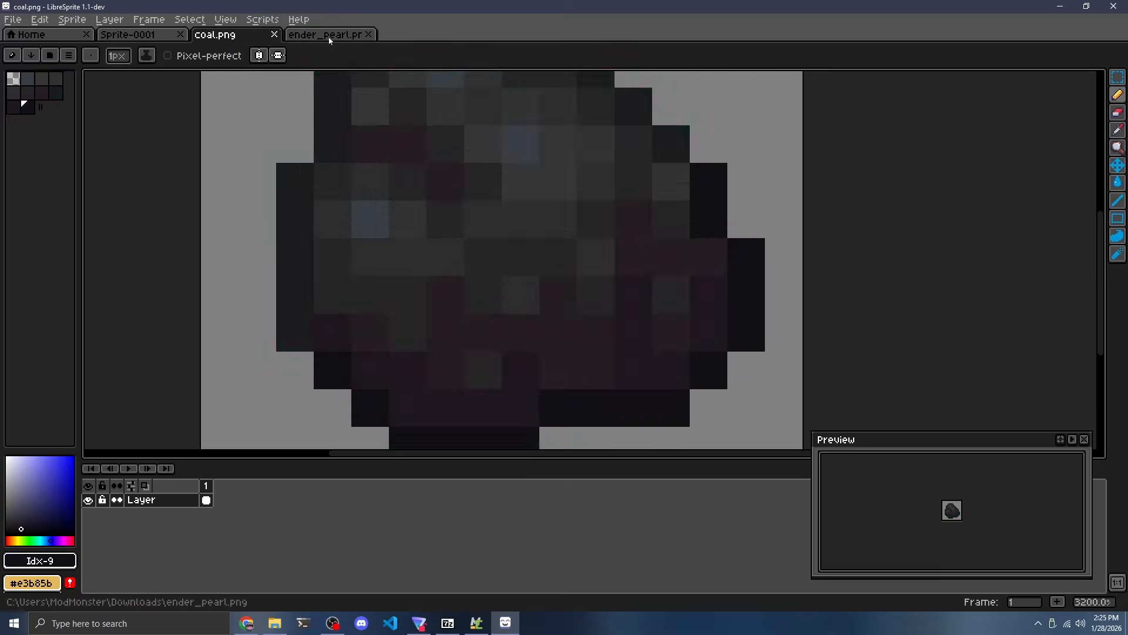
# Switch to LibreSprite and paint dark teal #0c3730 pixels on the coal.png texture, undoing a misplaced one
pyautogui.click(387, 197)
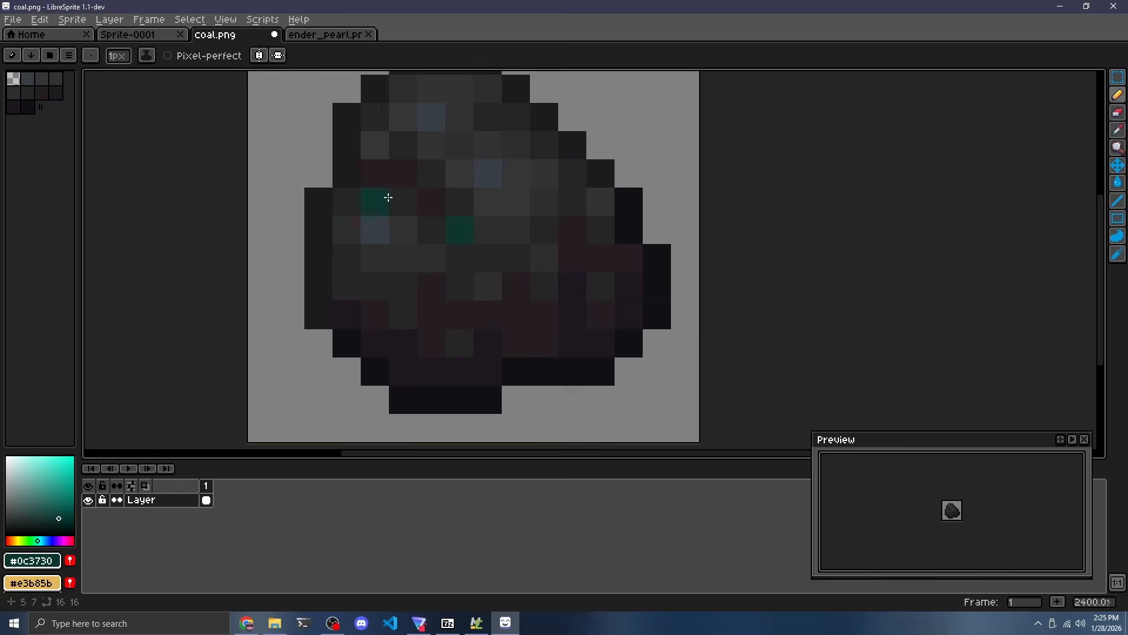
pyautogui.hotkey('ctrl', 'z')
pyautogui.click(385, 183)
pyautogui.scroll(-5, 385, 182)
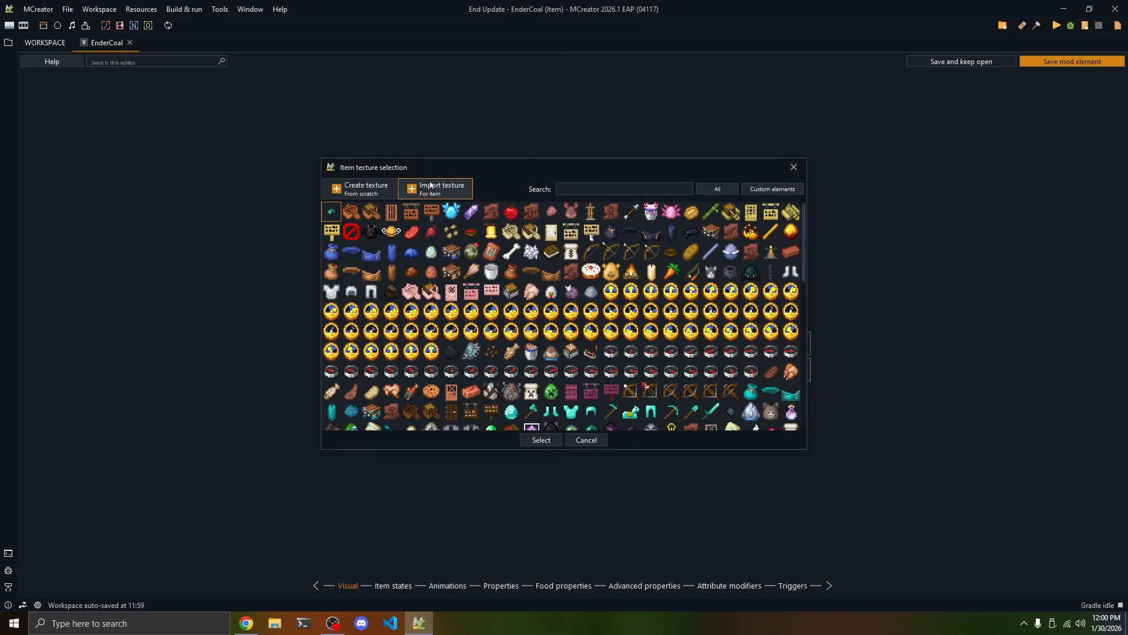
# Import ender_coal.png from the Downloads folder and use it as the EnderCoal item's texture
pyautogui.click(436, 189)
pyautogui.click(53, 125)
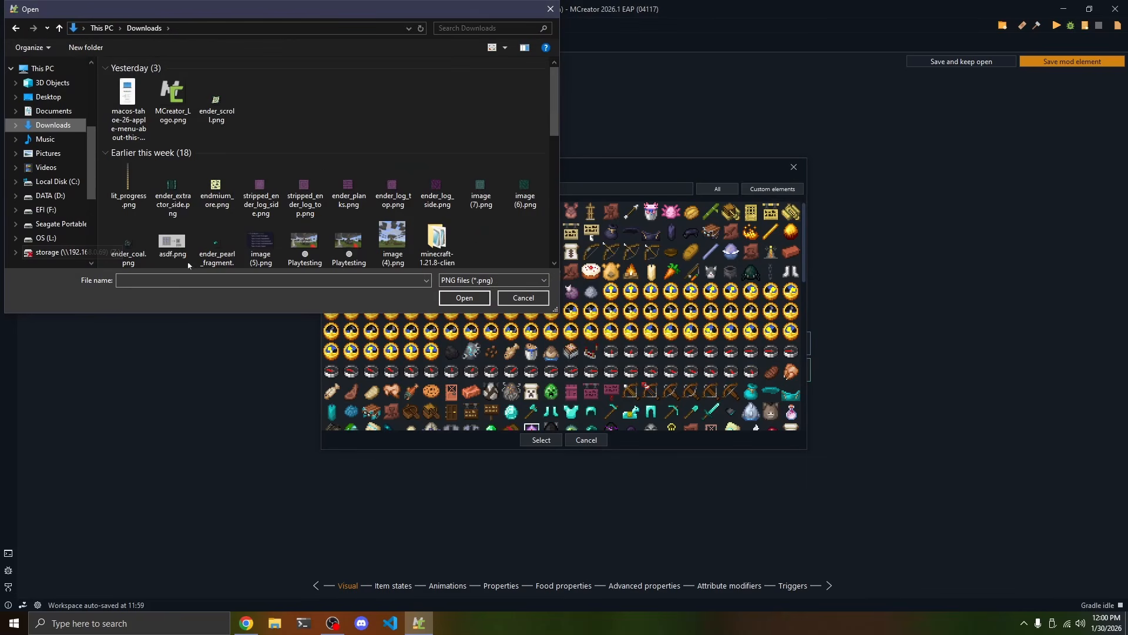
pyautogui.click(130, 227)
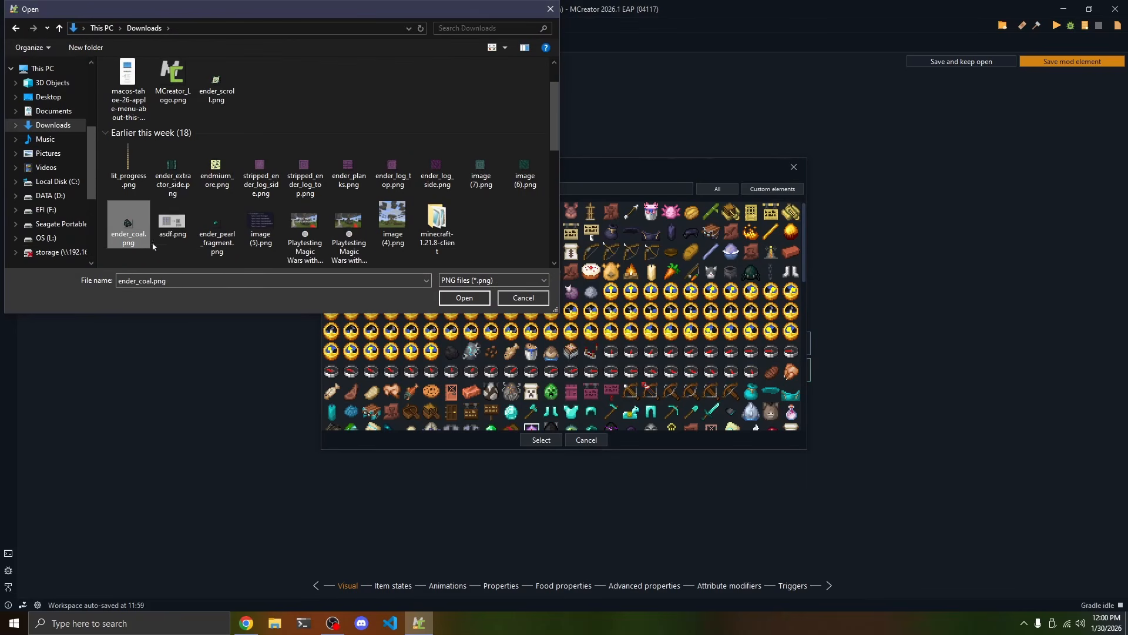
pyautogui.click(464, 298)
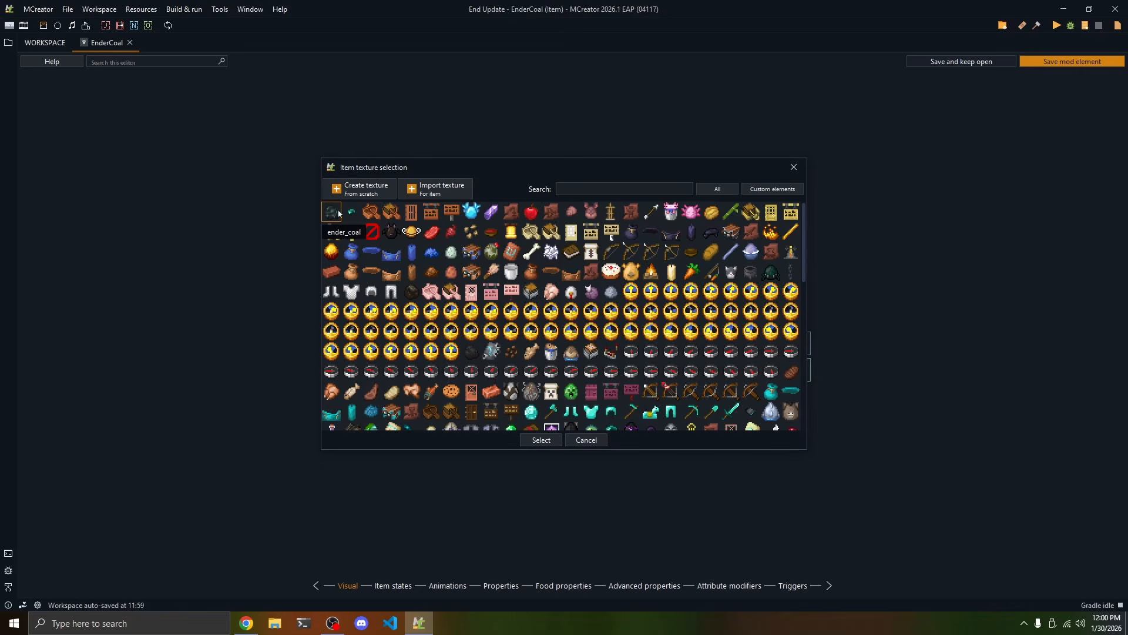
pyautogui.click(541, 441)
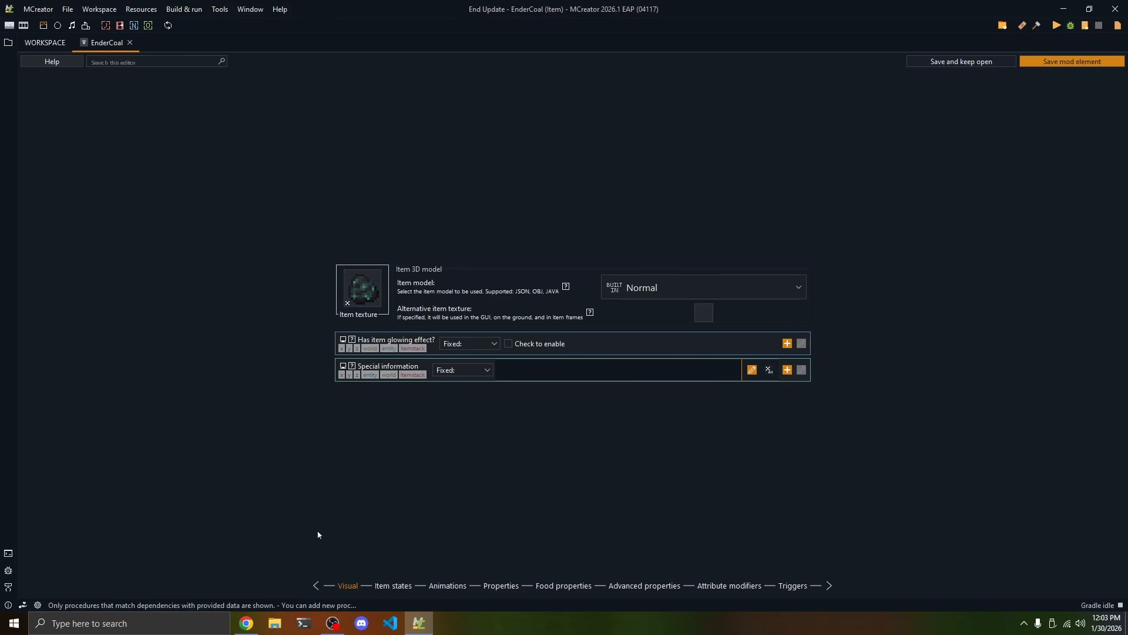
# Add the EnderCoal item to End Update Creative Tab in its properties and save the mod element
pyautogui.click(500, 586)
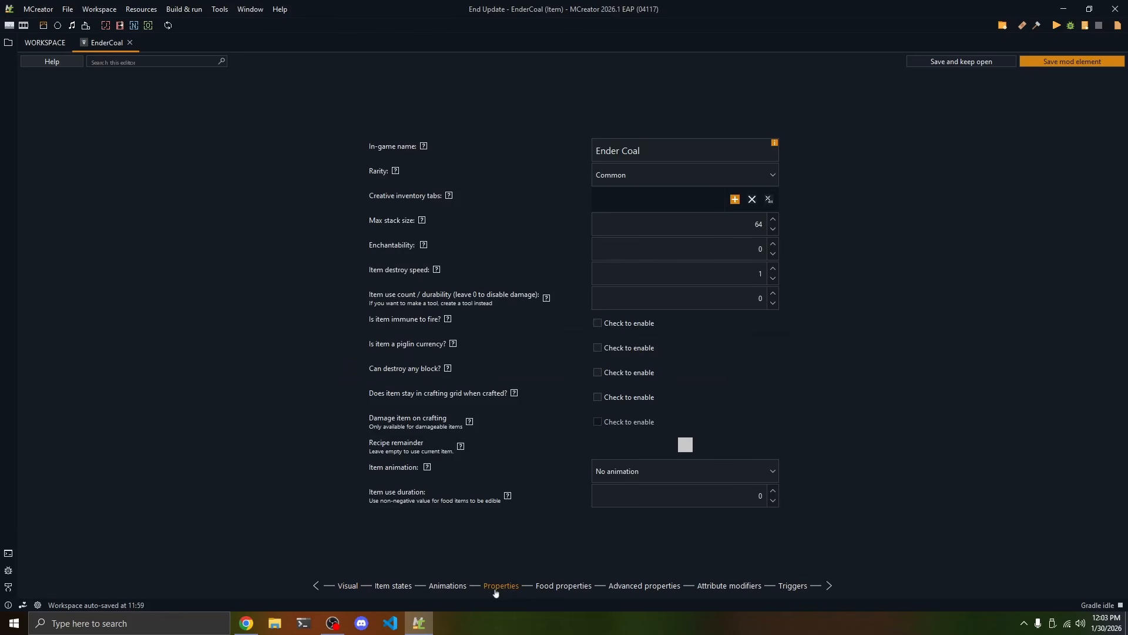
pyautogui.moveTo(651, 140); pyautogui.dragTo(536, 156)
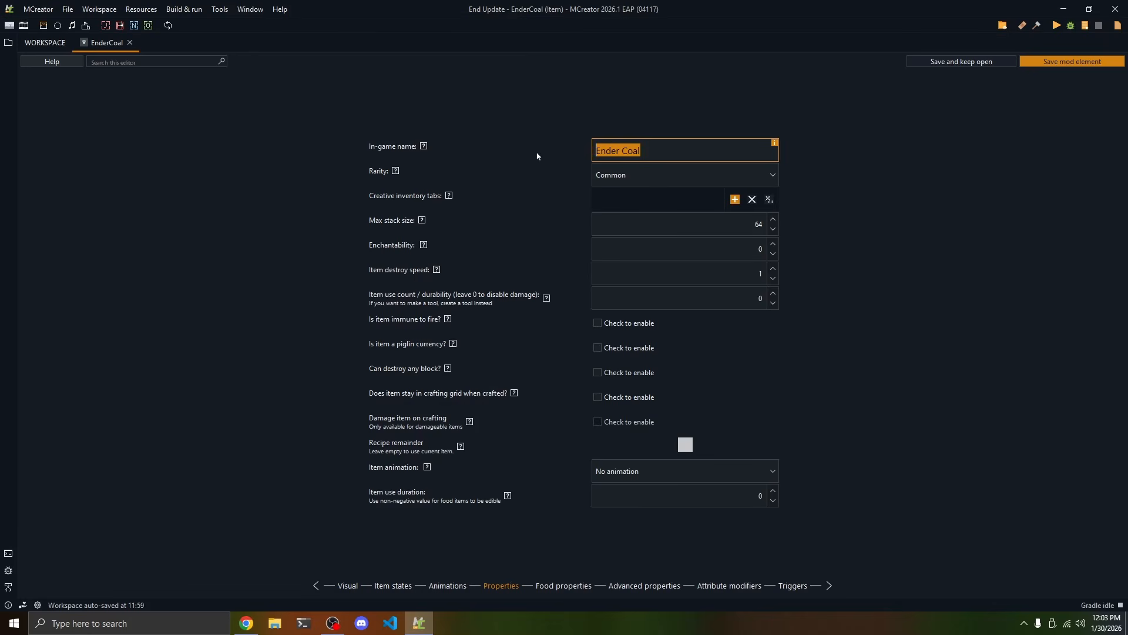
pyautogui.click(735, 198)
pyautogui.click(509, 257)
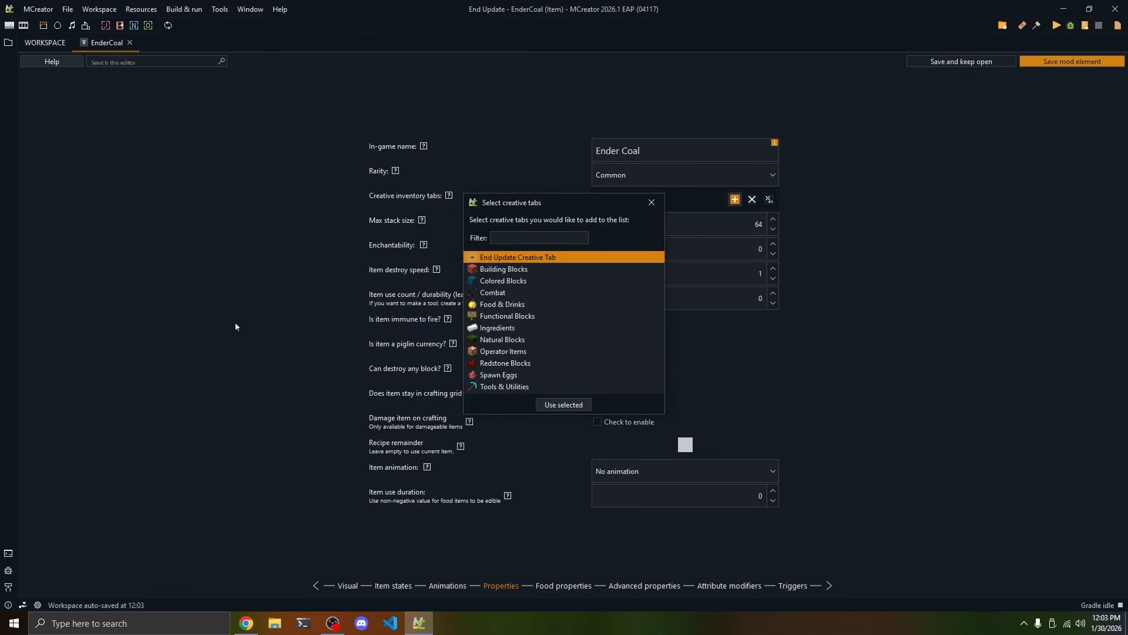
pyautogui.click(556, 405)
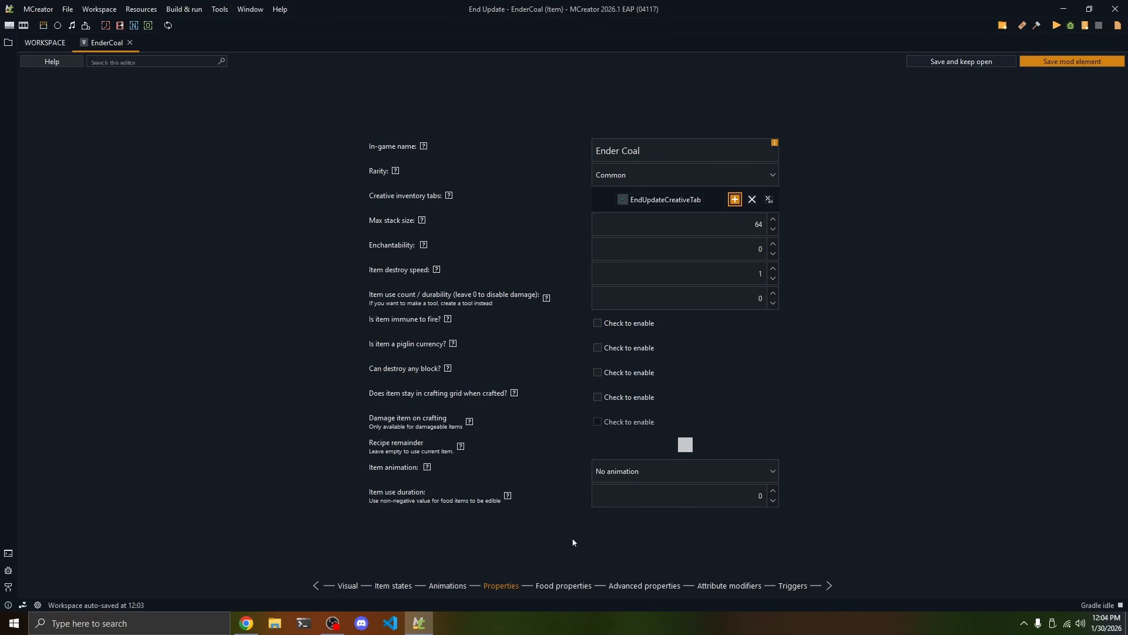
pyautogui.click(1052, 63)
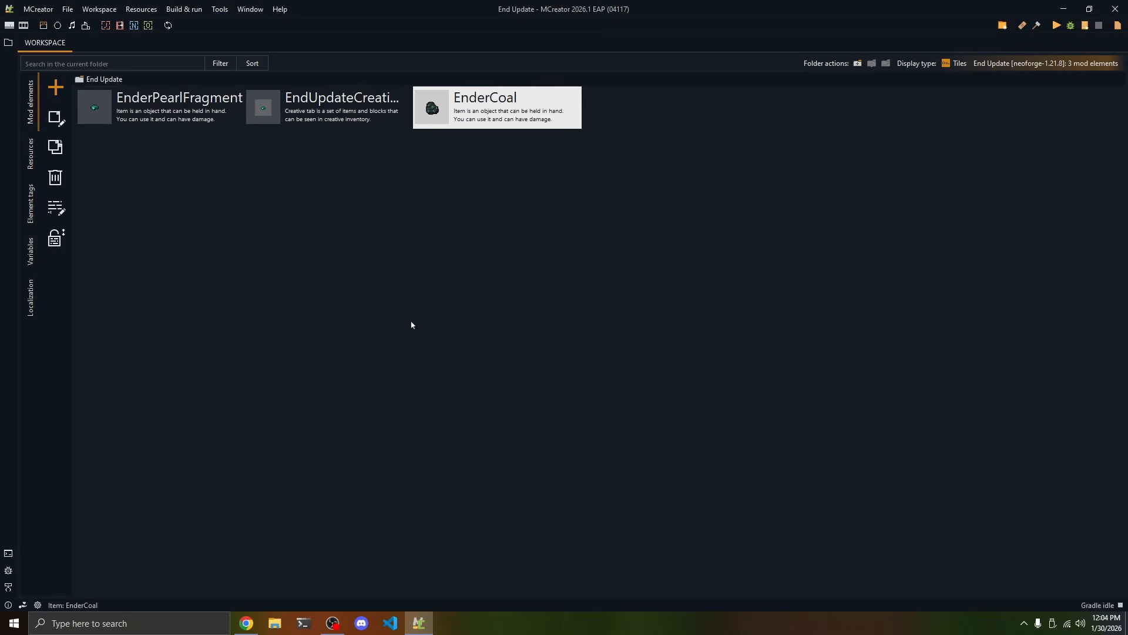
# Create a new Item extension mod element named EnderCoalExtension
pyautogui.click(56, 96)
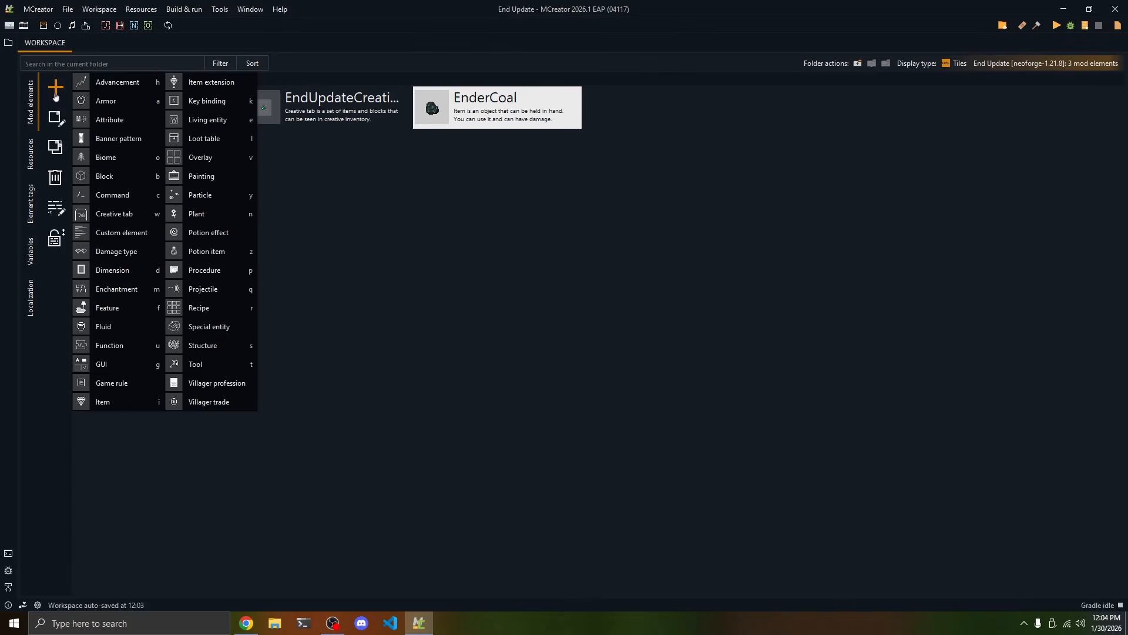
pyautogui.click(189, 83)
pyautogui.write('En')
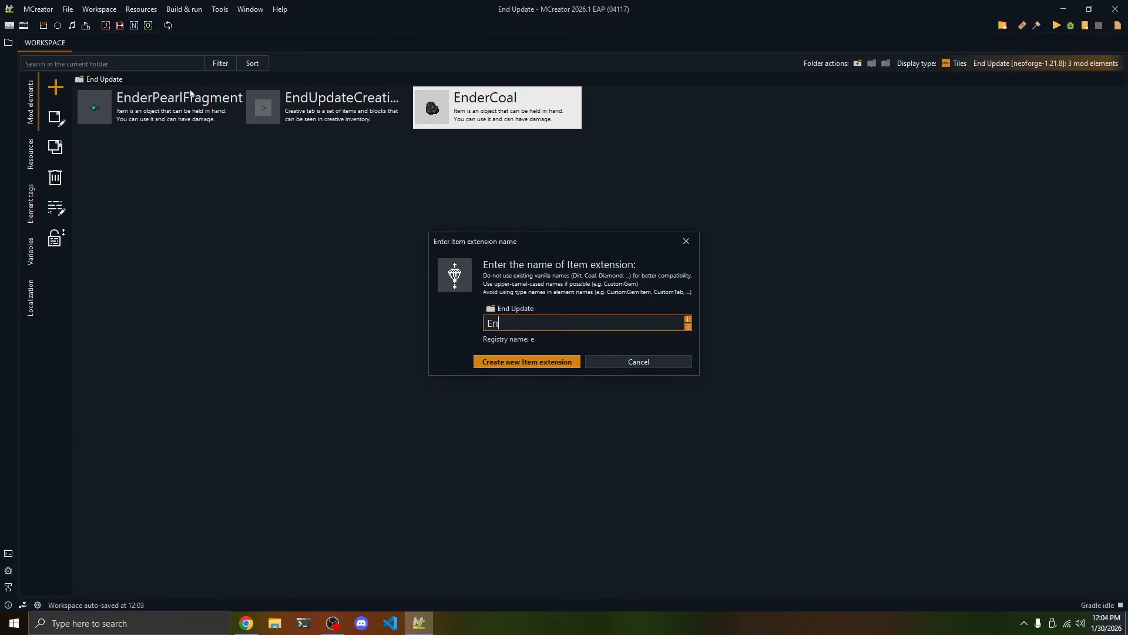
pyautogui.write('derCoalExtension')
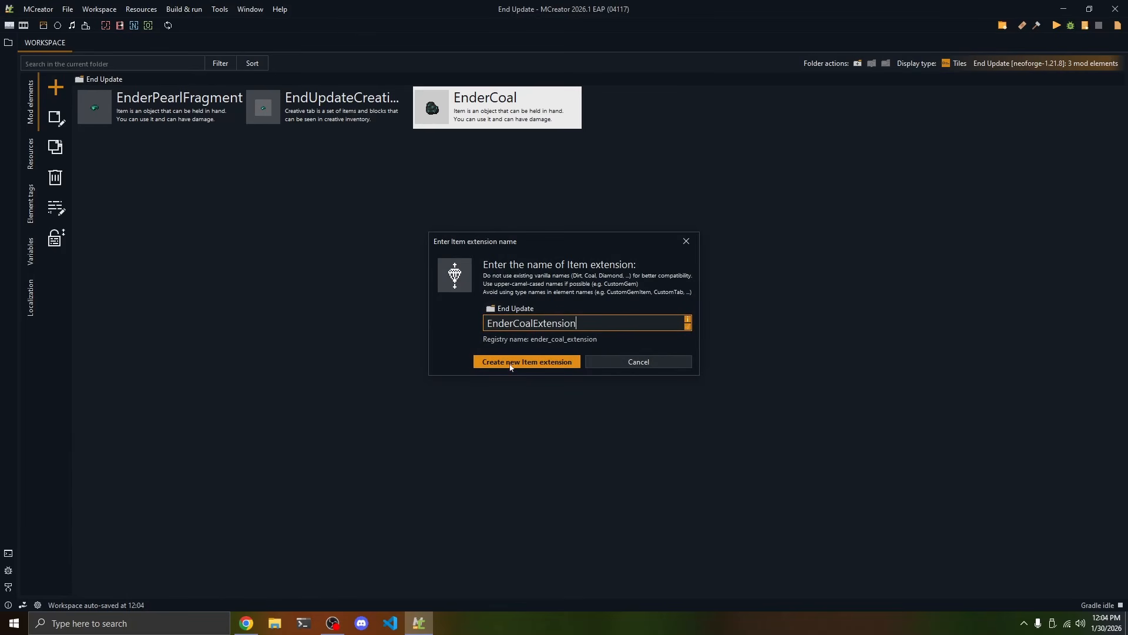
pyautogui.click(509, 362)
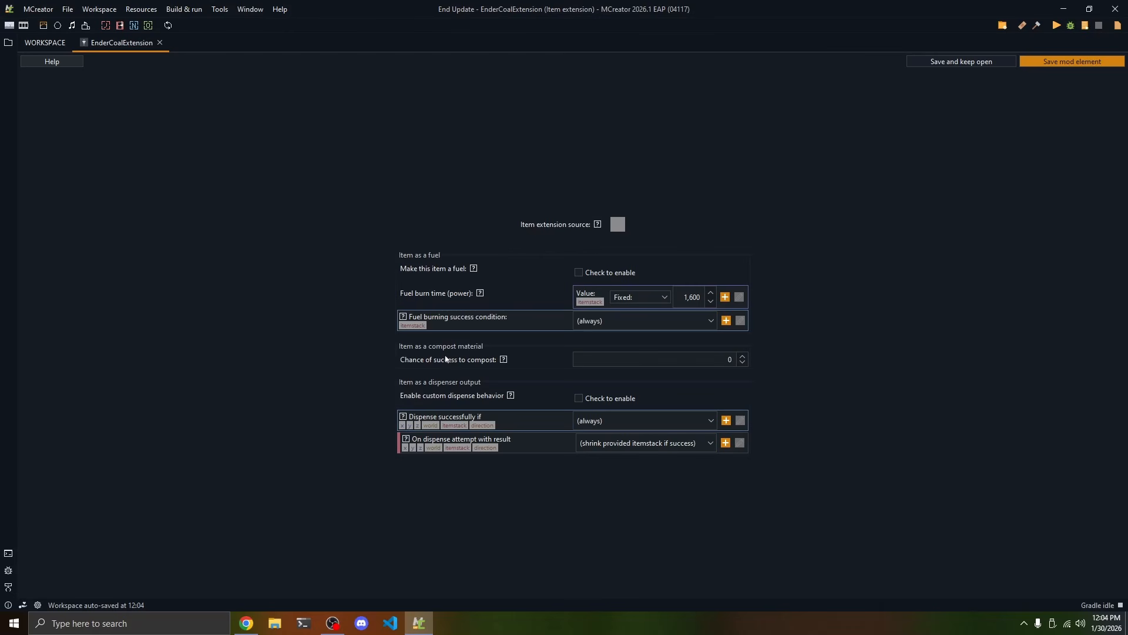
# Choose the EnderCoal item as the source of the item extension
pyautogui.click(618, 226)
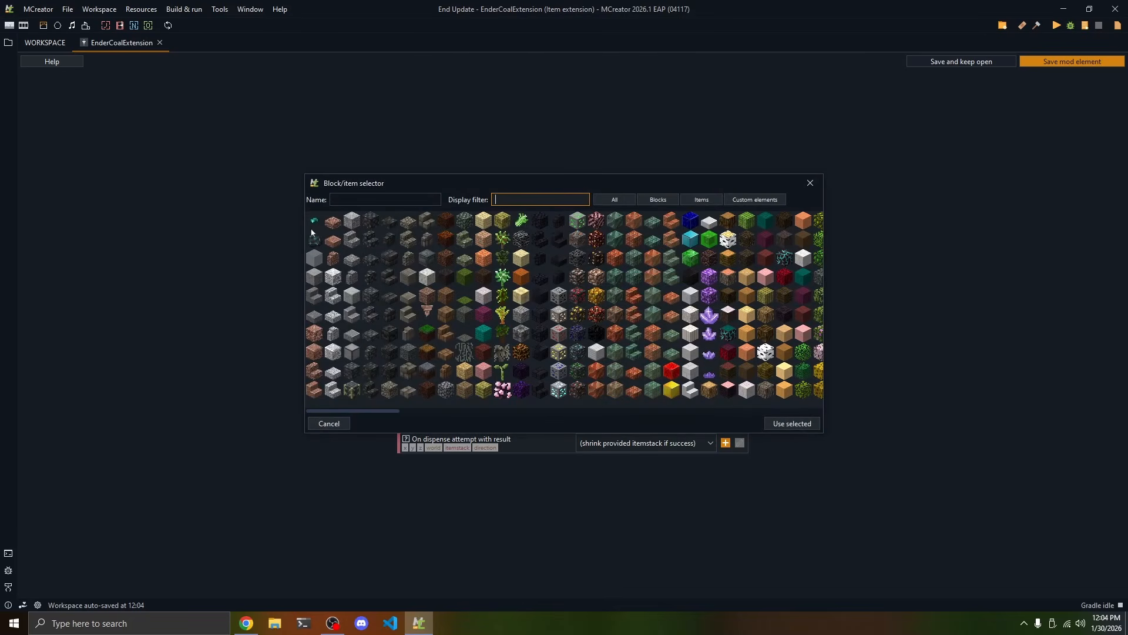
pyautogui.hscroll(1, 725, 326)
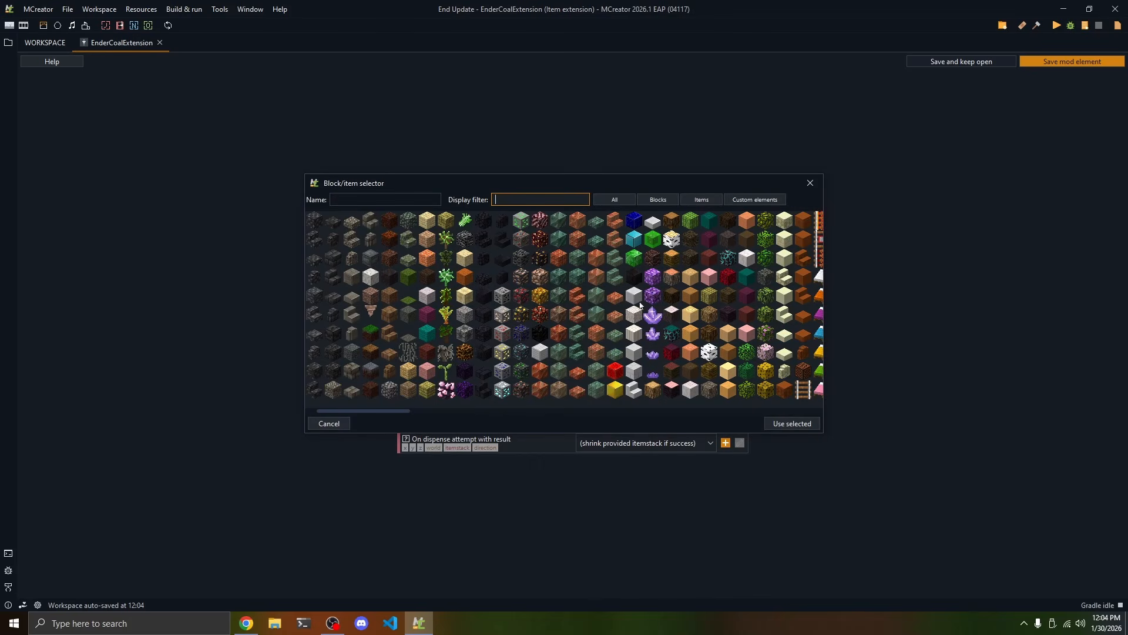
pyautogui.click(653, 276)
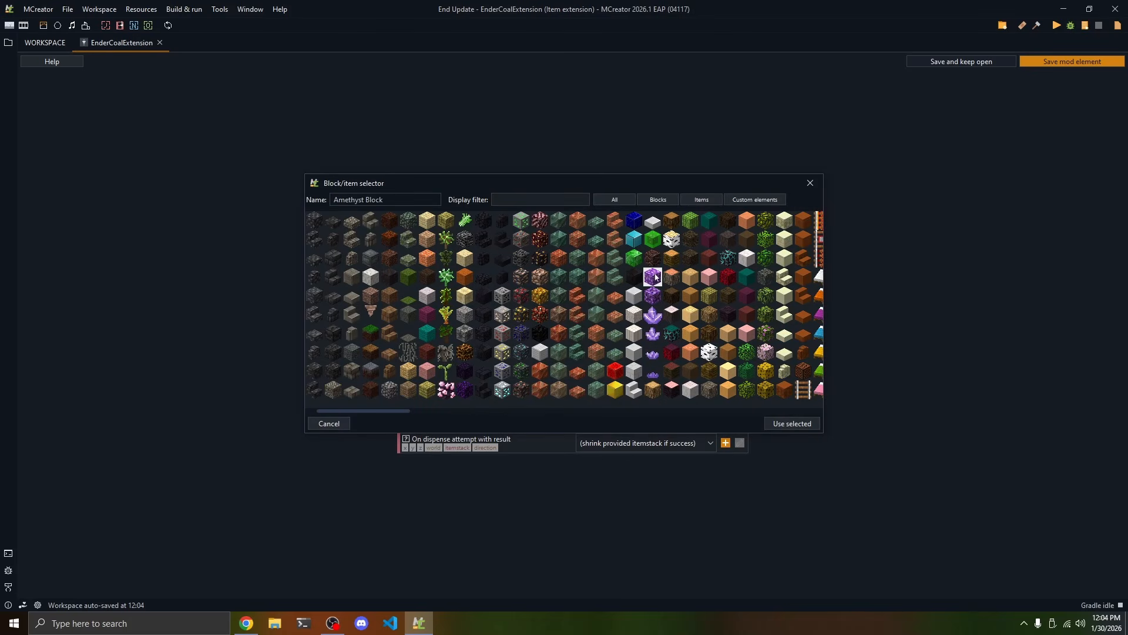
pyautogui.hscroll(-1, 658, 282)
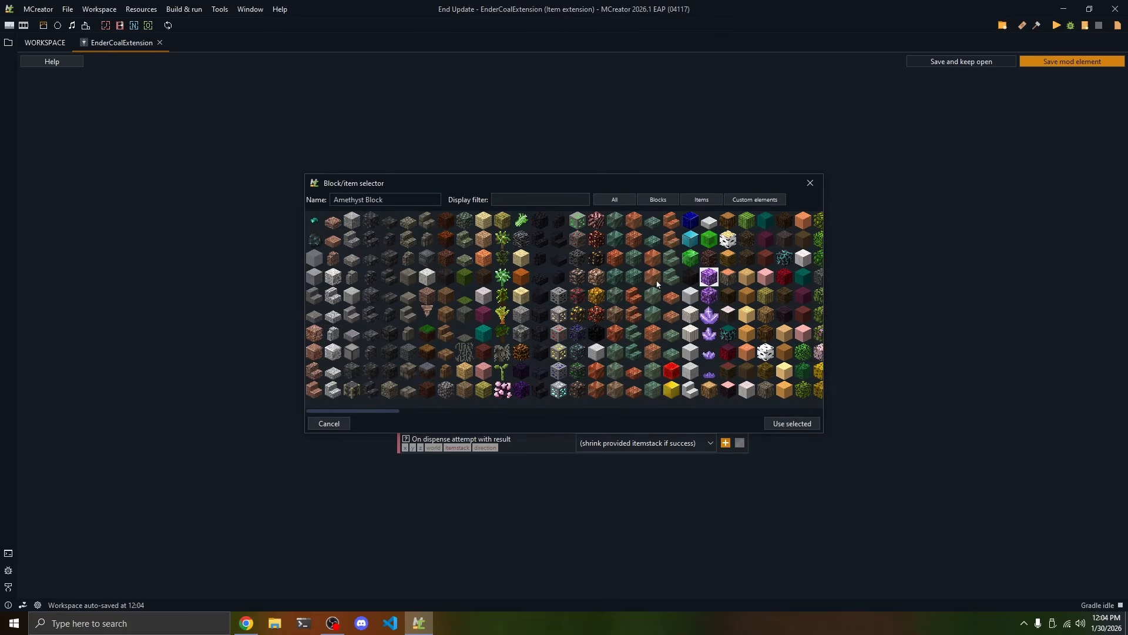
pyautogui.click(315, 239)
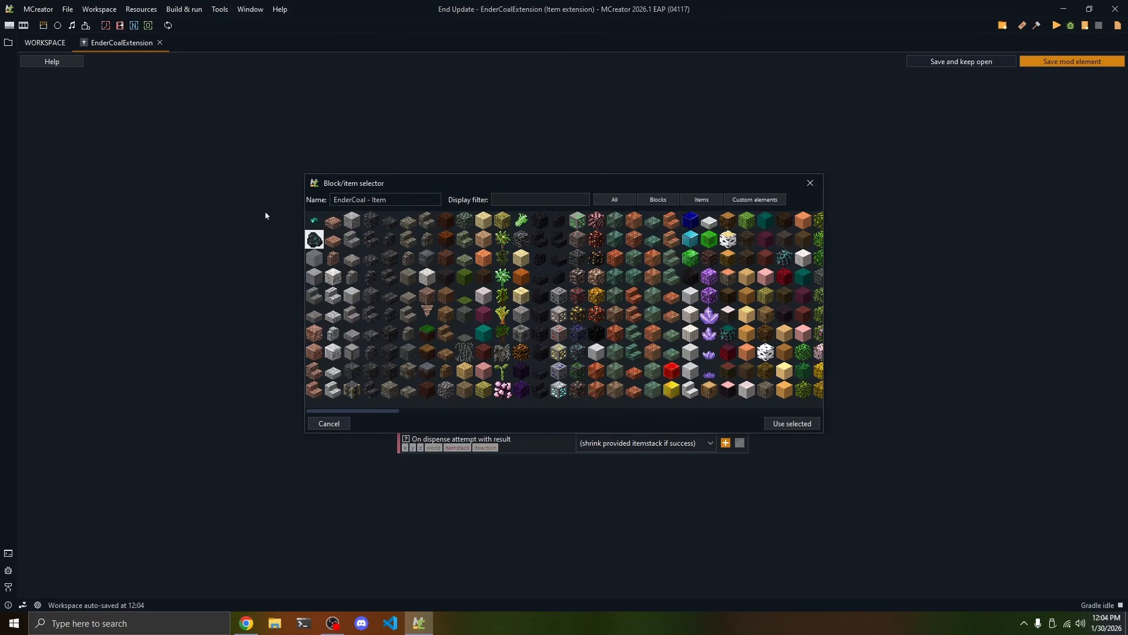
pyautogui.click(790, 423)
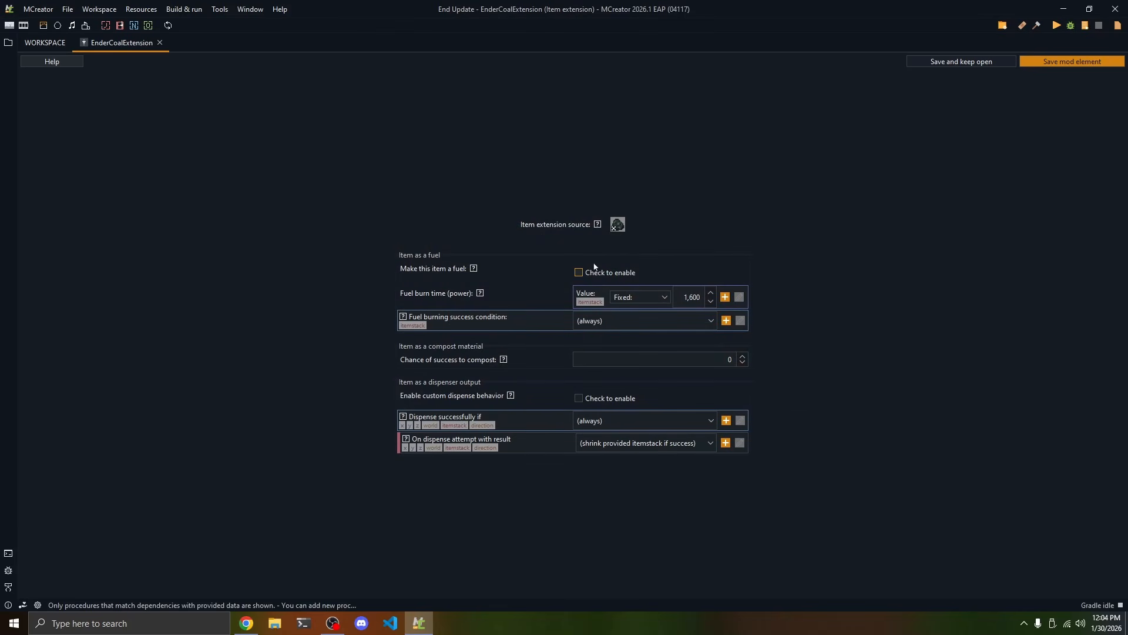
# Make the item a fuel, calculate 12*200, and set the fixed fuel burn time to 2400
pyautogui.click(579, 272)
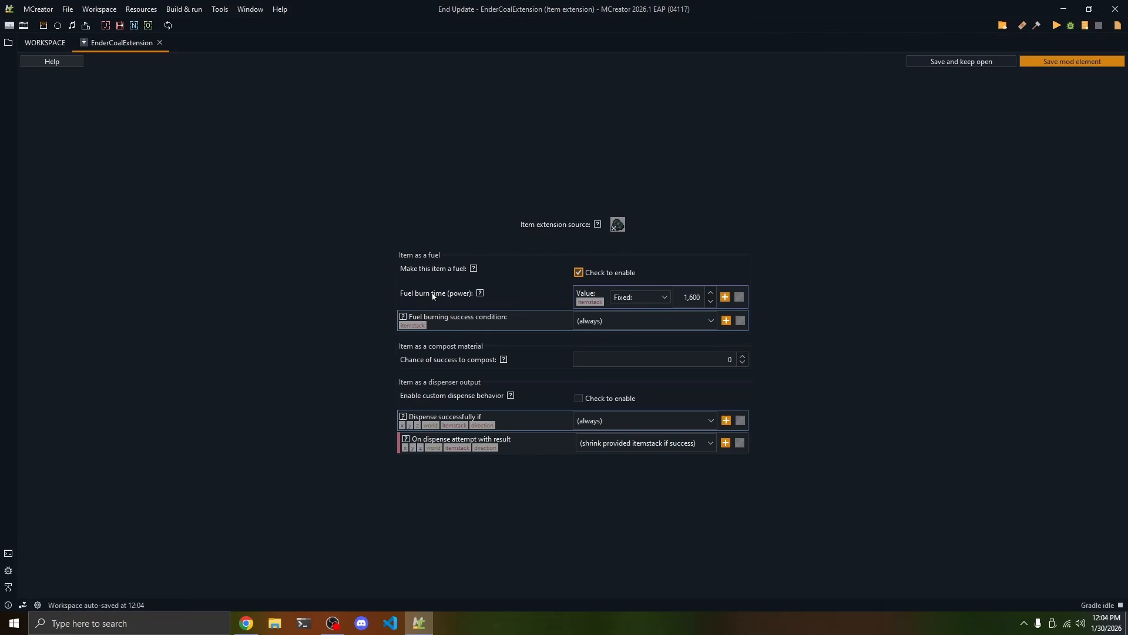
pyautogui.click(683, 293)
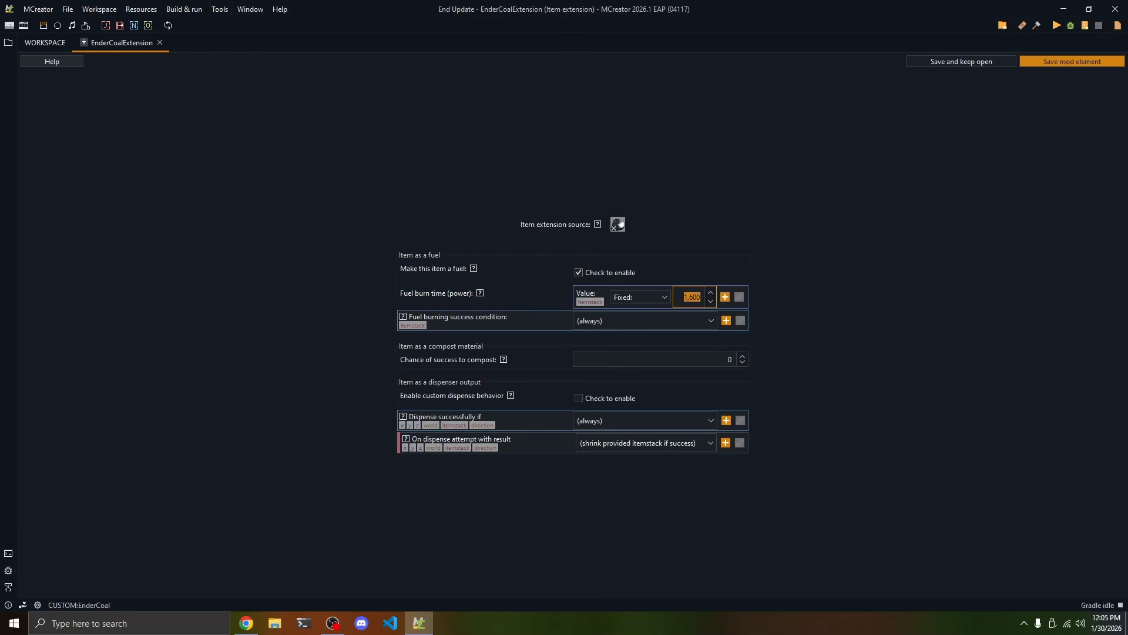
pyautogui.hotkey('alt', 'space')
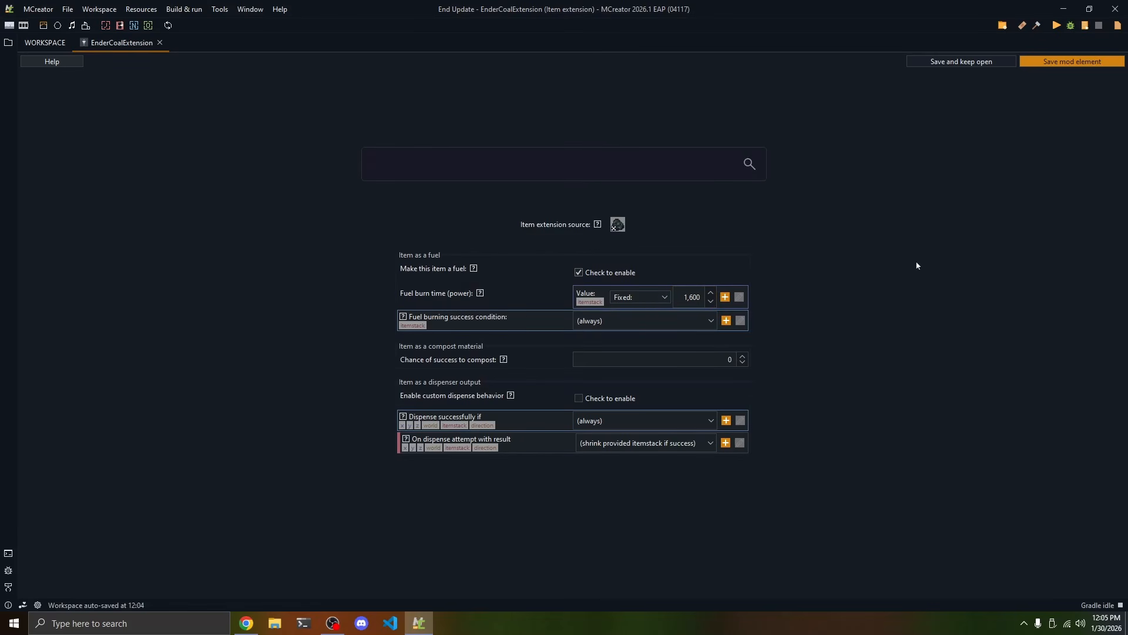
pyautogui.write('12')
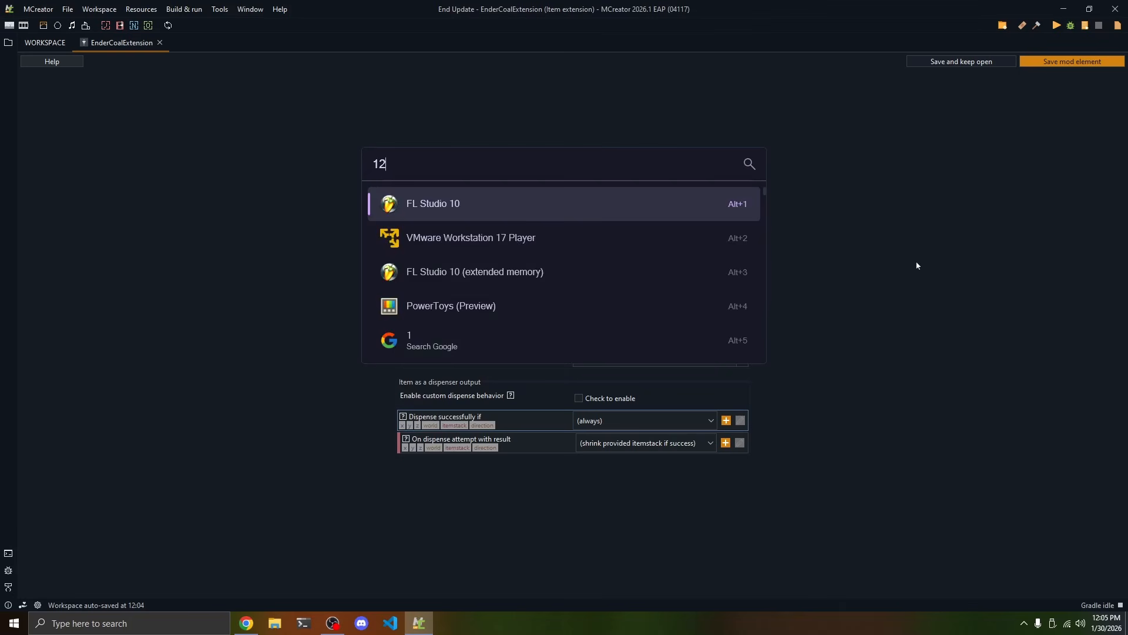
pyautogui.write('200')
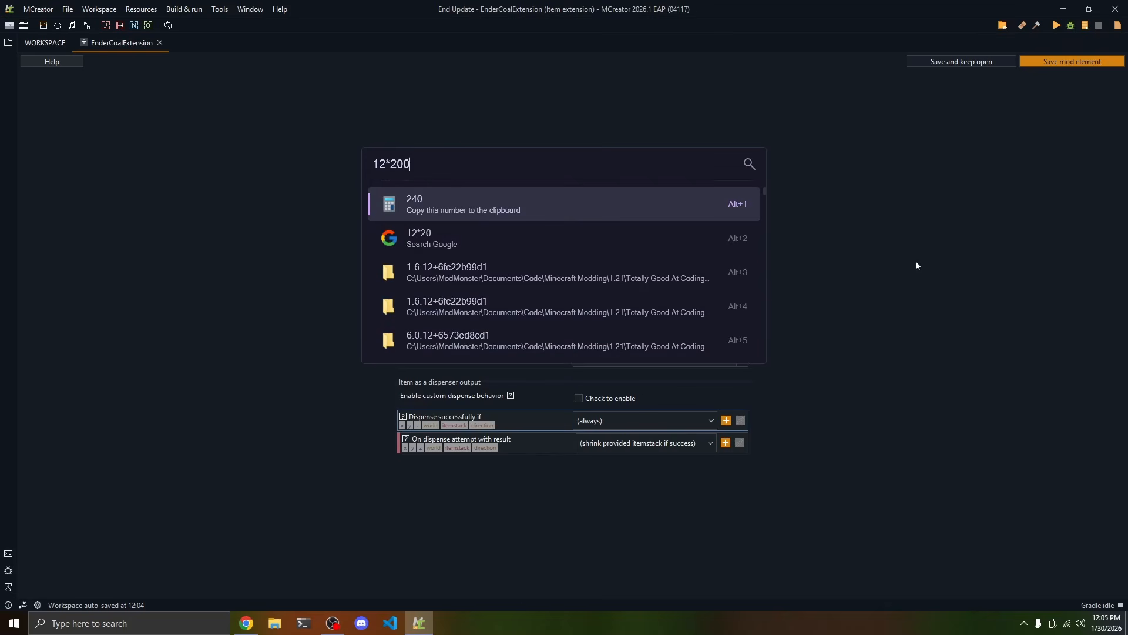
pyautogui.click(394, 203)
pyautogui.click(689, 297)
pyautogui.doubleClick(689, 298)
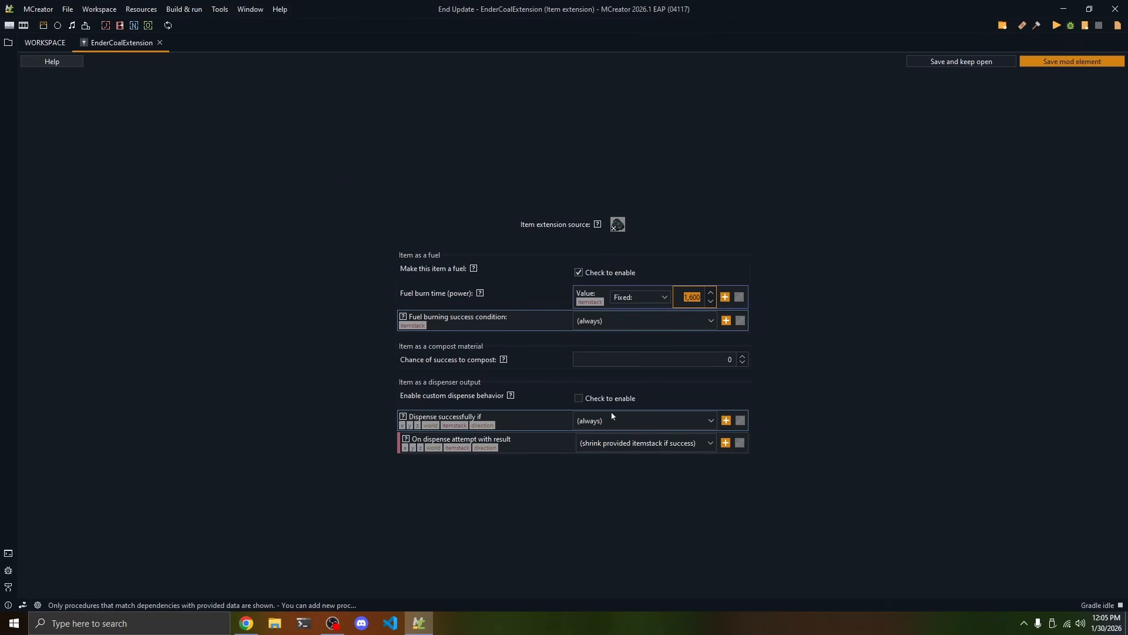
pyautogui.write('2400')
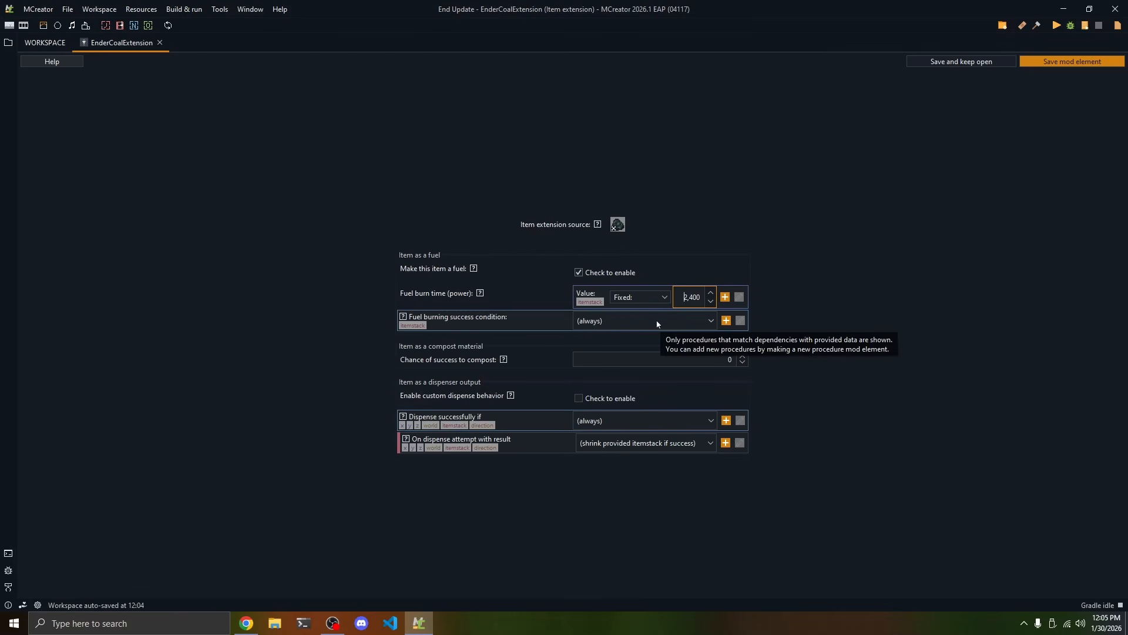
# Check the chance of success to compost and save the EnderCoalExtension mod element
pyautogui.click(719, 357)
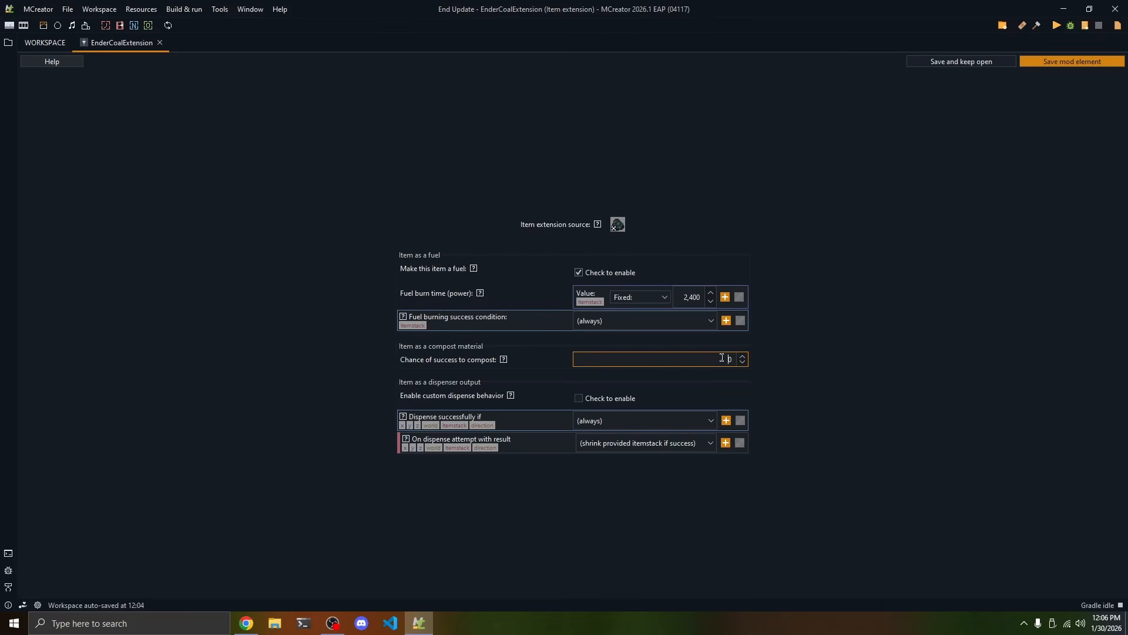
pyautogui.doubleClick(723, 358)
pyautogui.click(1038, 63)
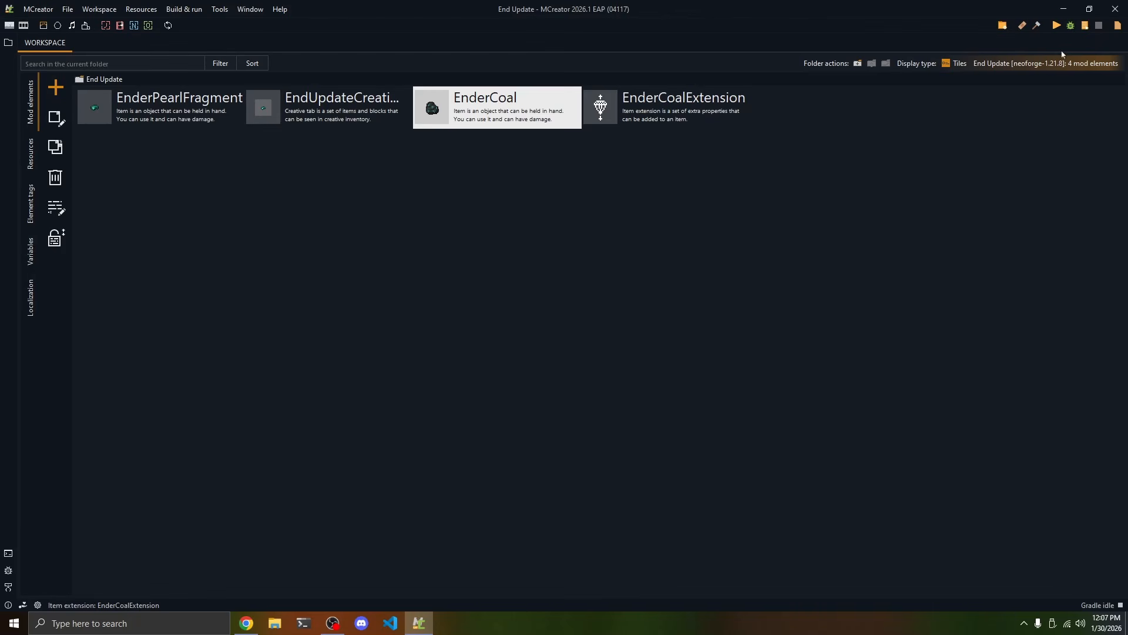
# Run the Minecraft client with the mod, create a test world, and maximize the game window
pyautogui.click(1056, 27)
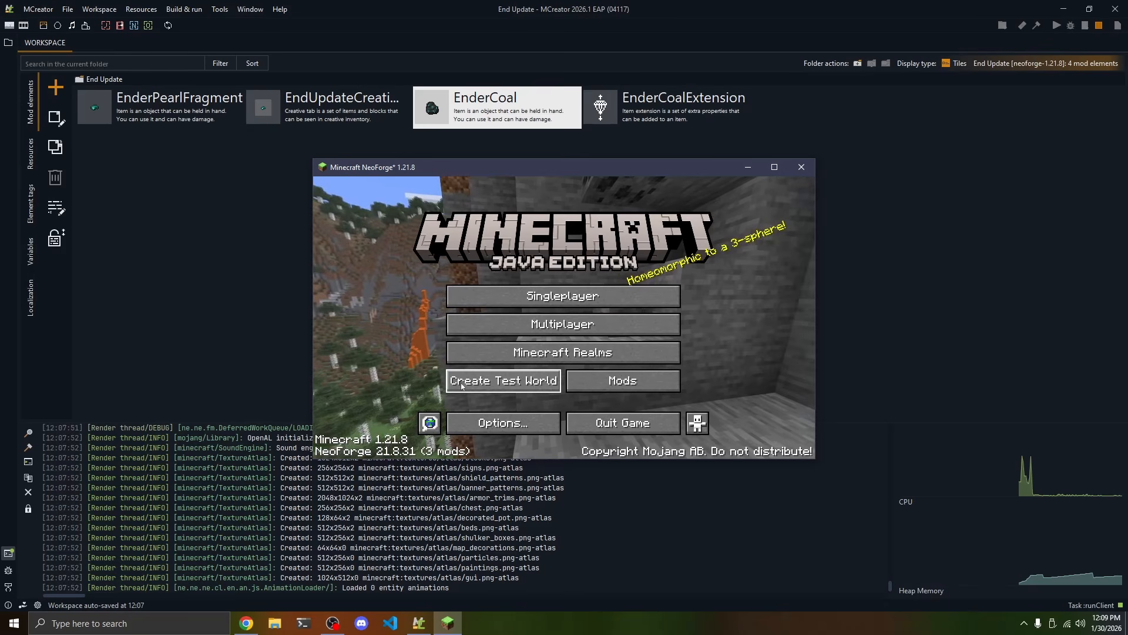
pyautogui.click(503, 379)
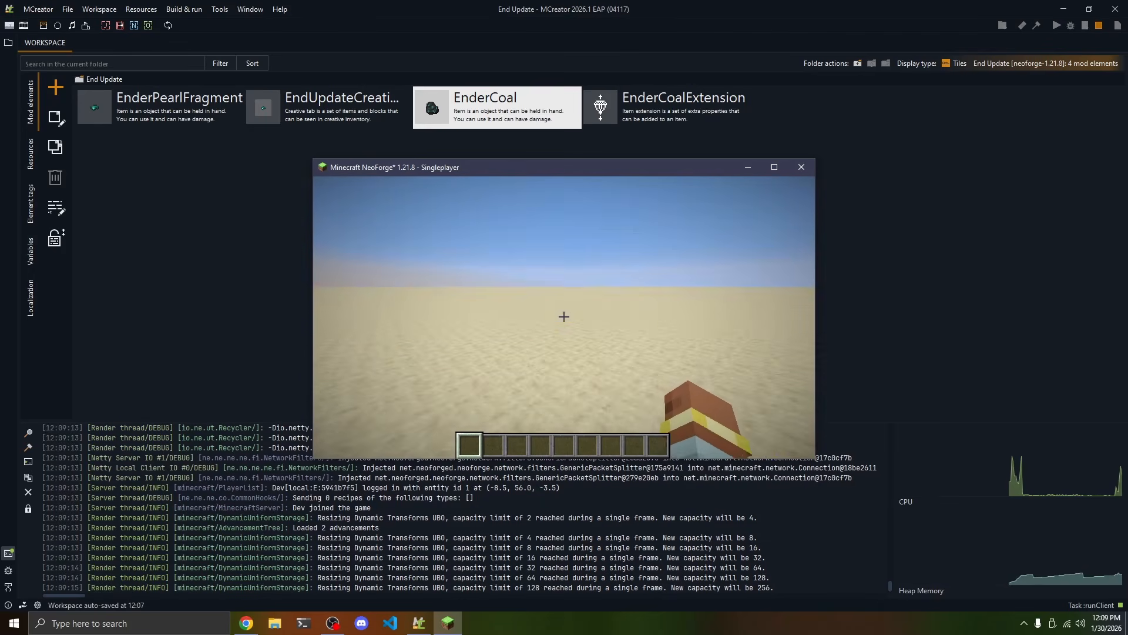
pyautogui.press('super+Up')
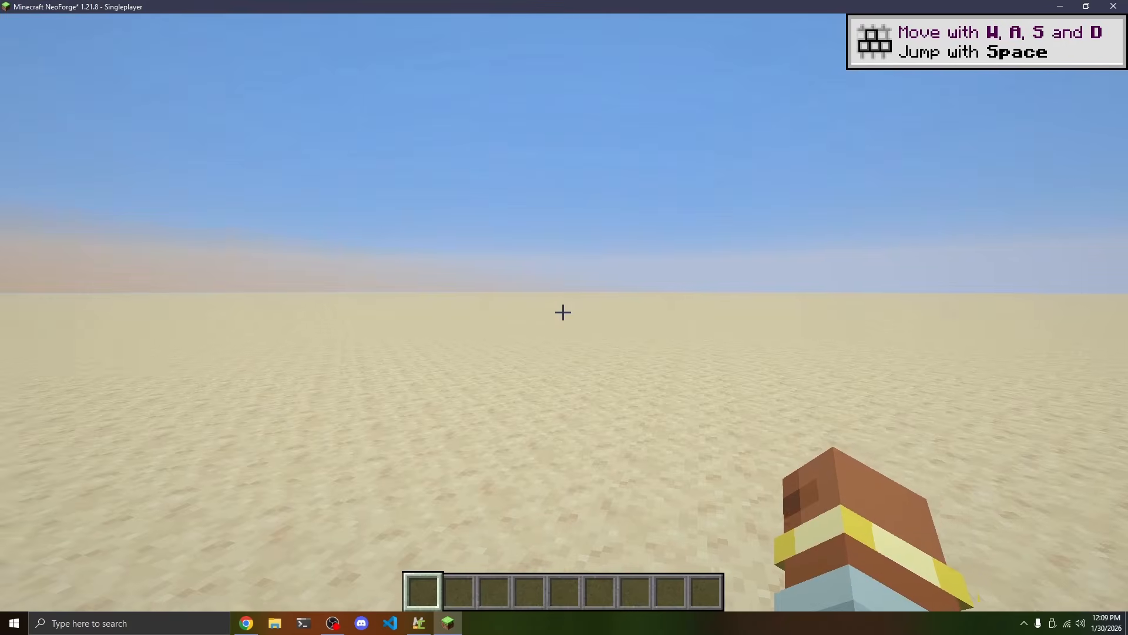
# Put a stack of Ender Coal from the End Update creative category into the first hotbar slot
pyautogui.press('e')
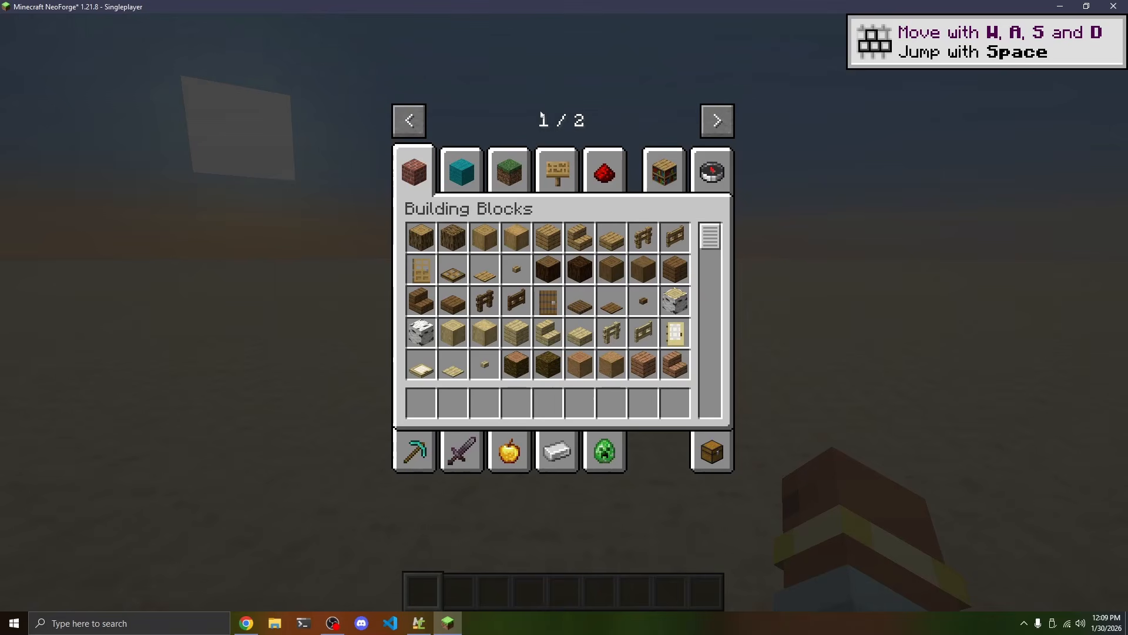
pyautogui.click(716, 122)
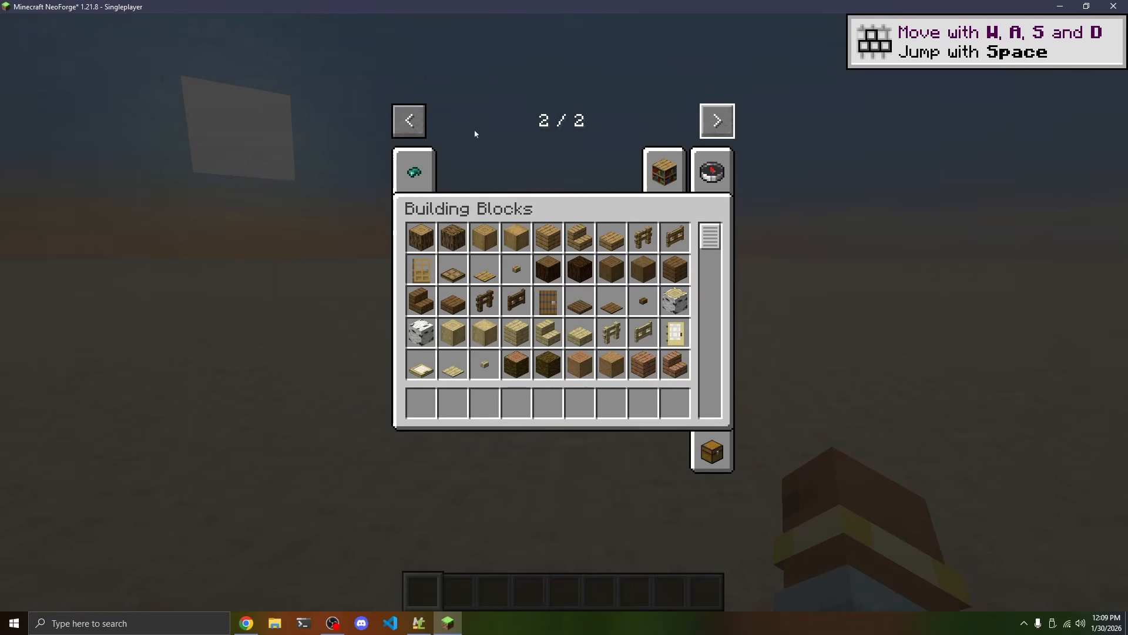
pyautogui.click(416, 169)
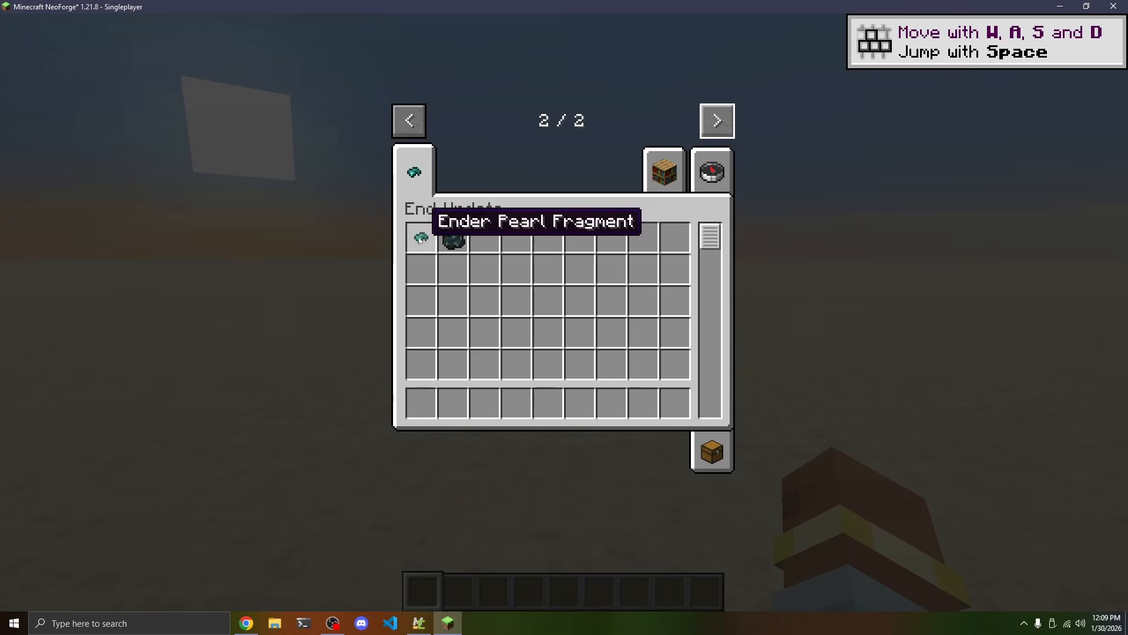
pyautogui.click(454, 237)
pyautogui.click(421, 403)
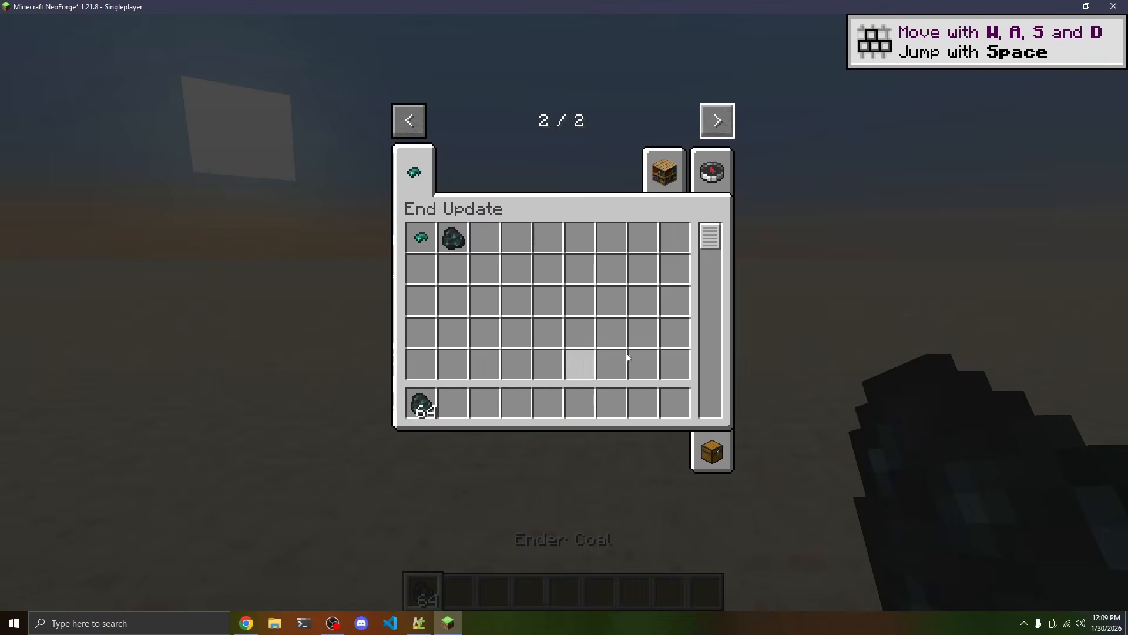
# Search the creative inventory for "fur" and "iron" to add a furnace and a stack of raw iron to the hotbar
pyautogui.click(712, 171)
pyautogui.write('fur')
pyautogui.click(484, 237)
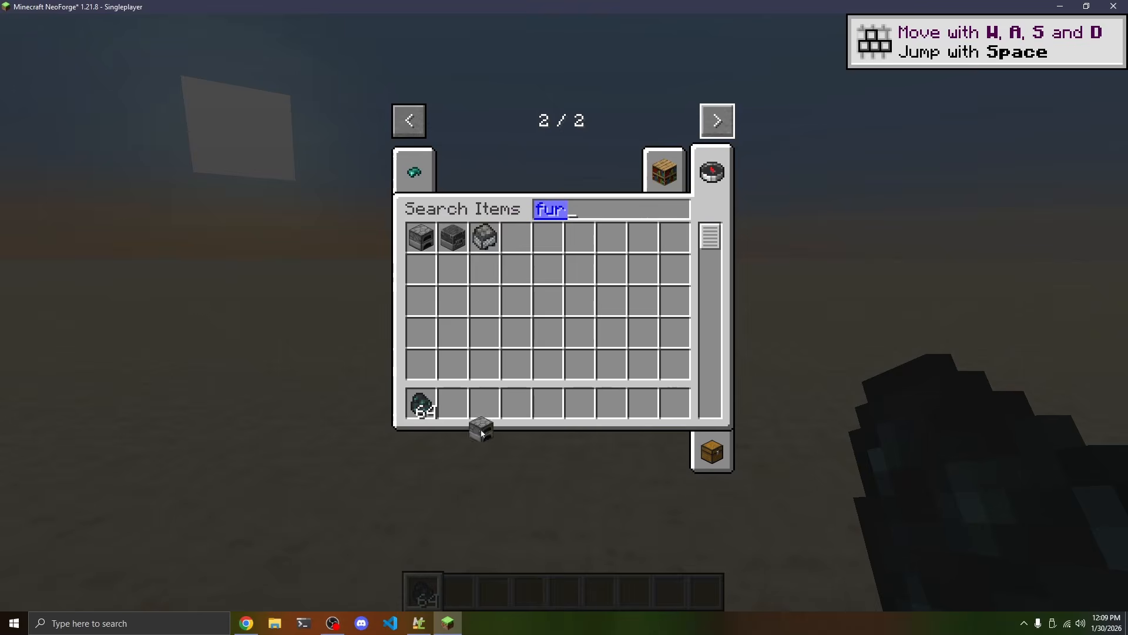
pyautogui.click(452, 403)
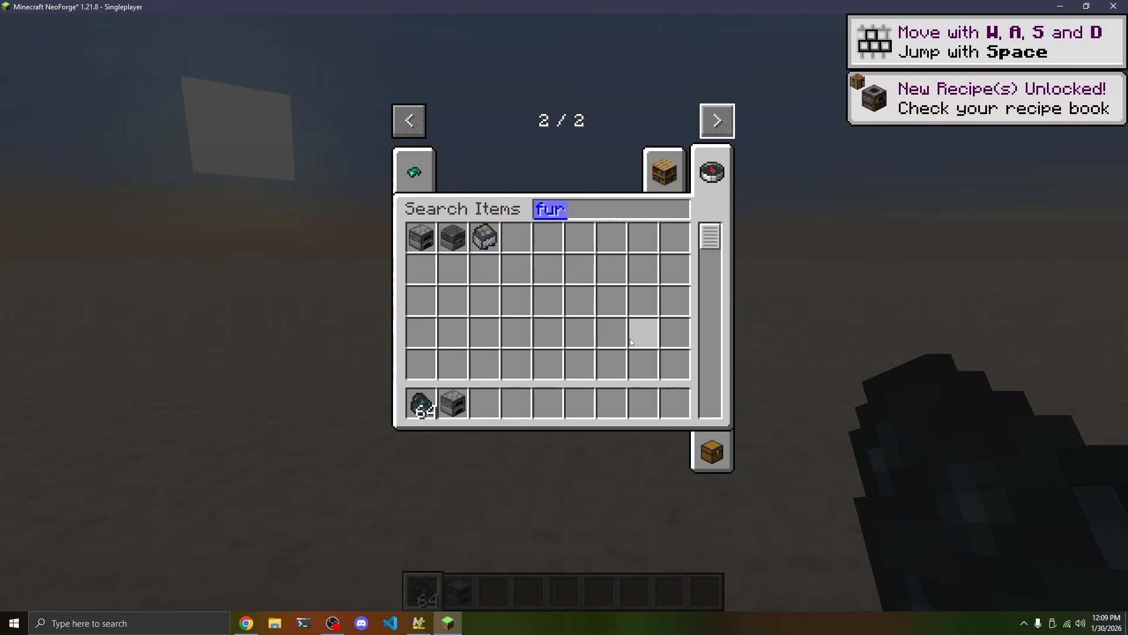
pyautogui.write('iron')
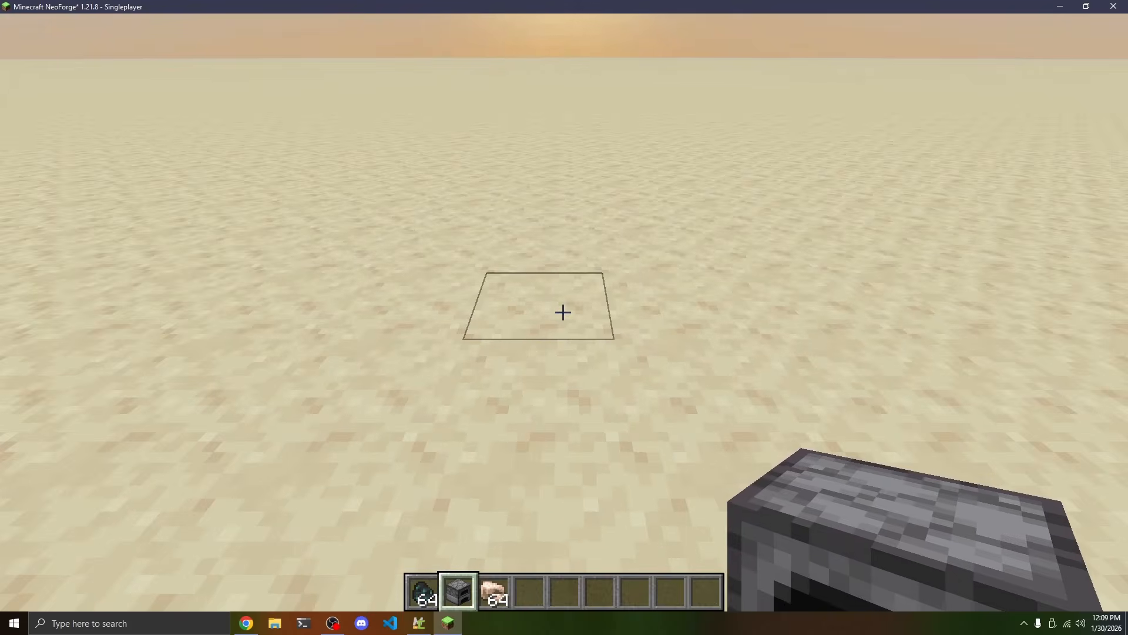
# Place the furnace on the ground, open it, and load the stack of raw iron as the smelting input
pyautogui.rightClick(563, 312)
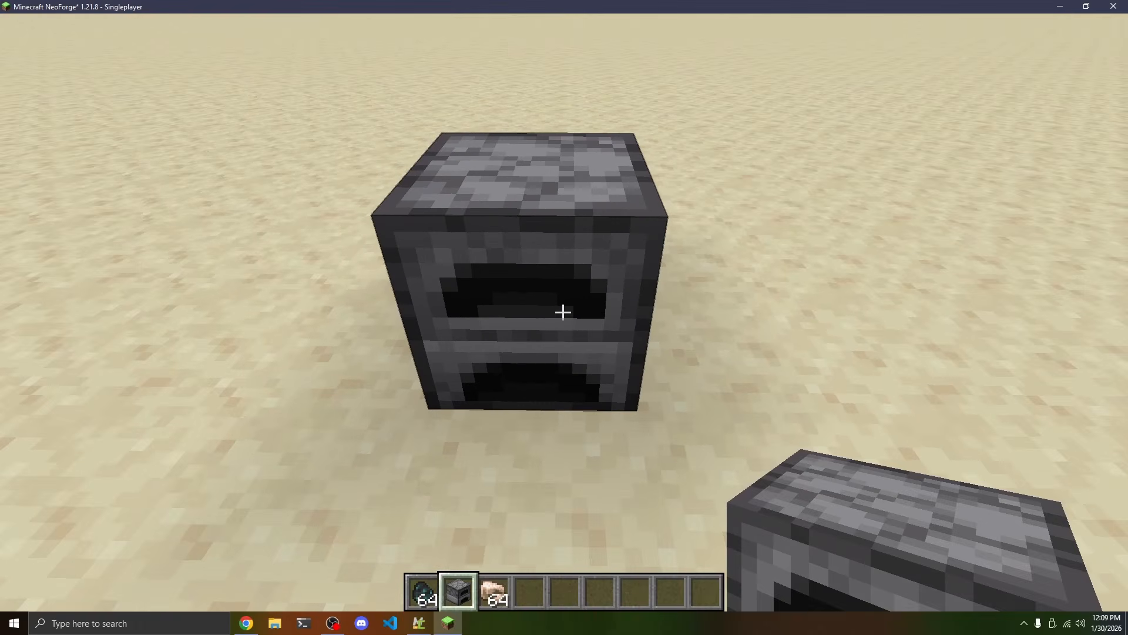
pyautogui.rightClick(563, 313)
pyautogui.click(494, 432)
pyautogui.click(522, 210)
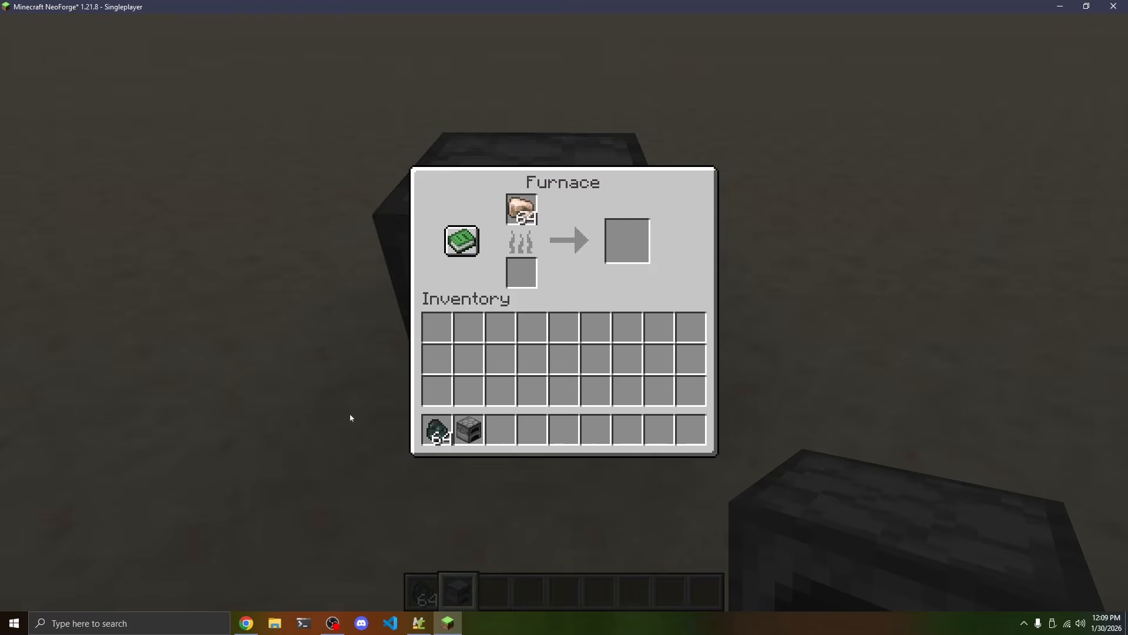
# Add a single Ender Coal as the furnace's fuel and return the rest to the first hotbar slot
pyautogui.click(436, 430)
pyautogui.rightClick(521, 272)
pyautogui.click(438, 441)
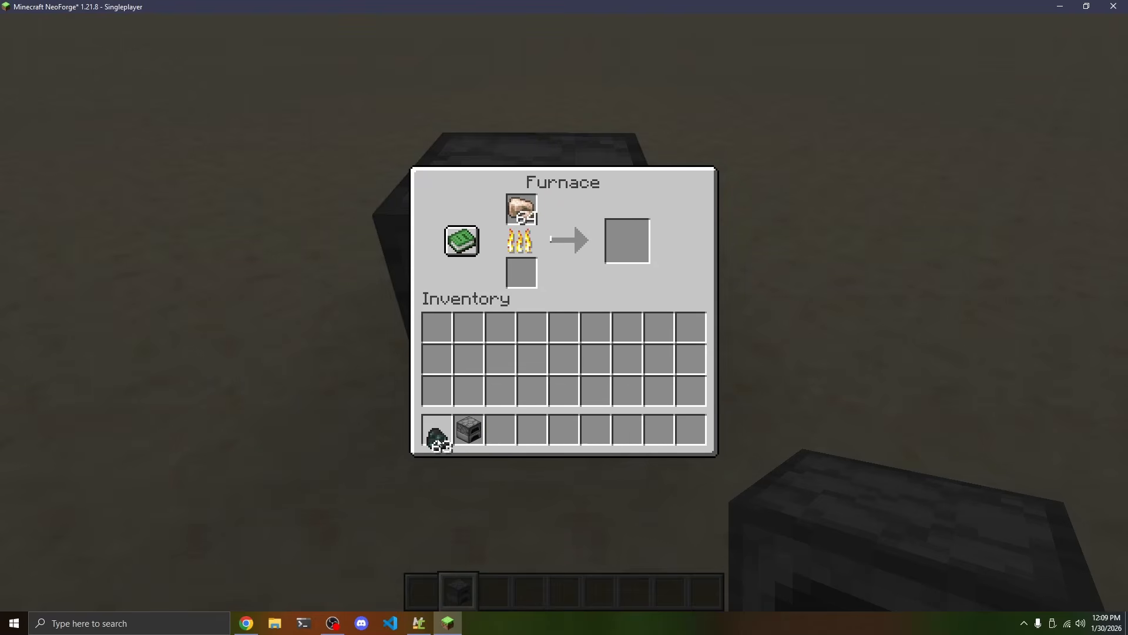
pyautogui.click(437, 441)
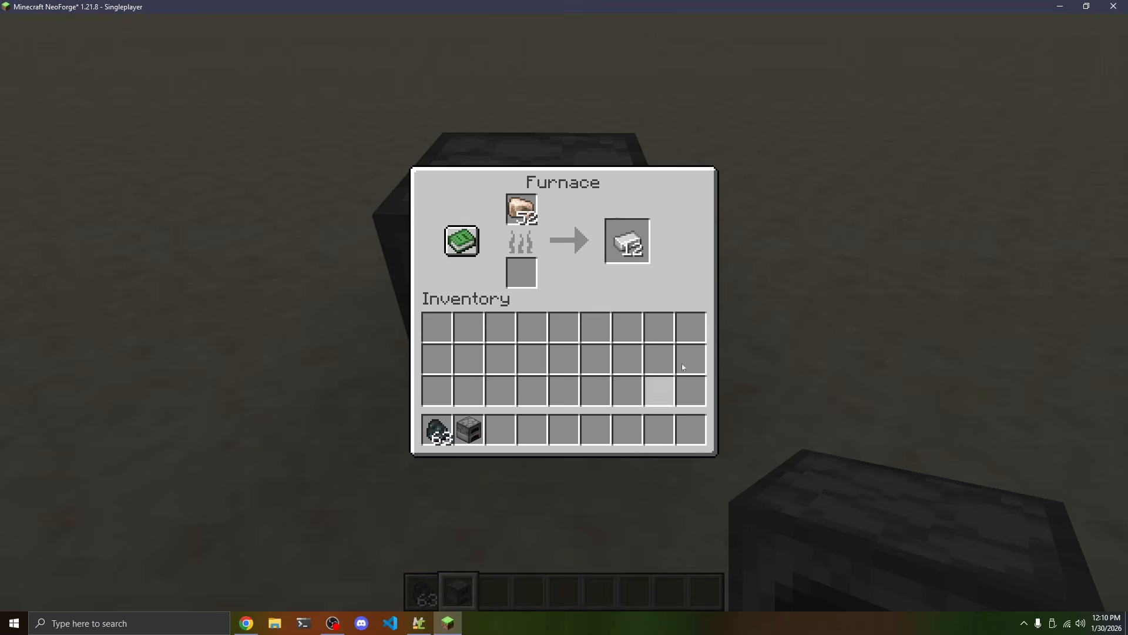
# Move the smelted iron ingots from the furnace to the third hotbar slot, close the furnace, and hold the ingots
pyautogui.click(623, 229)
pyautogui.click(498, 445)
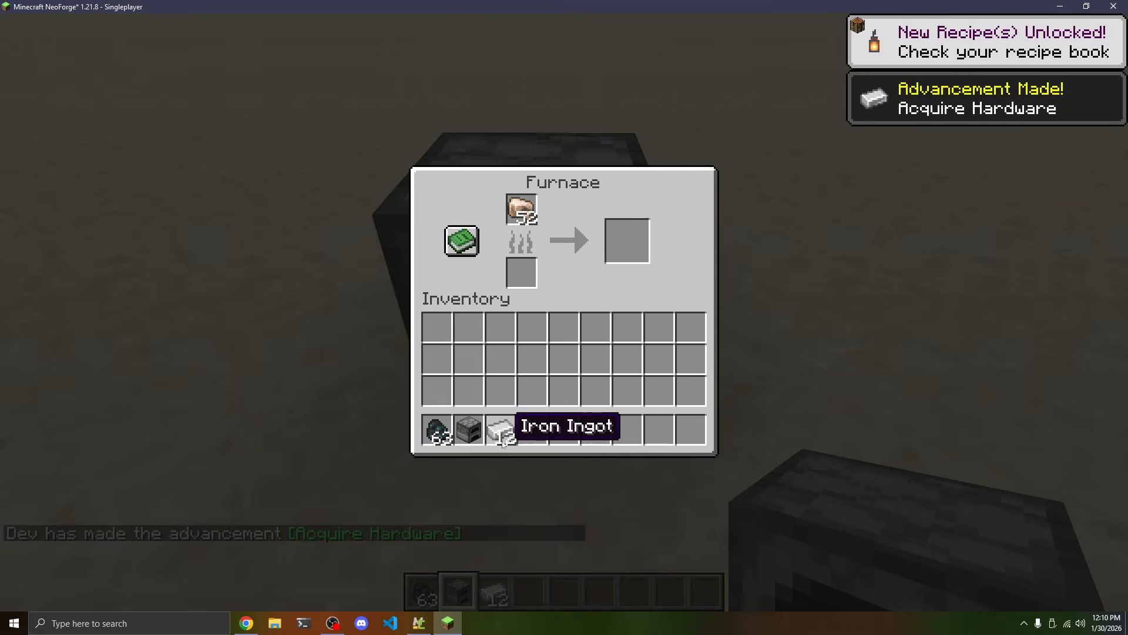
pyautogui.press('Escape')
pyautogui.press('3')
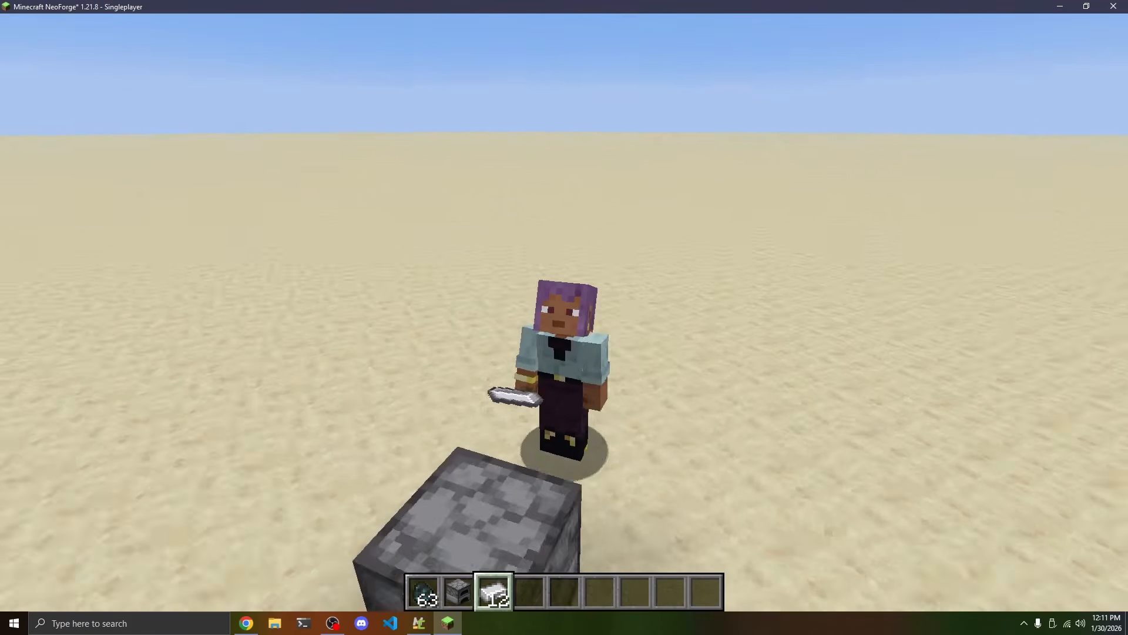
pyautogui.click(564, 312)
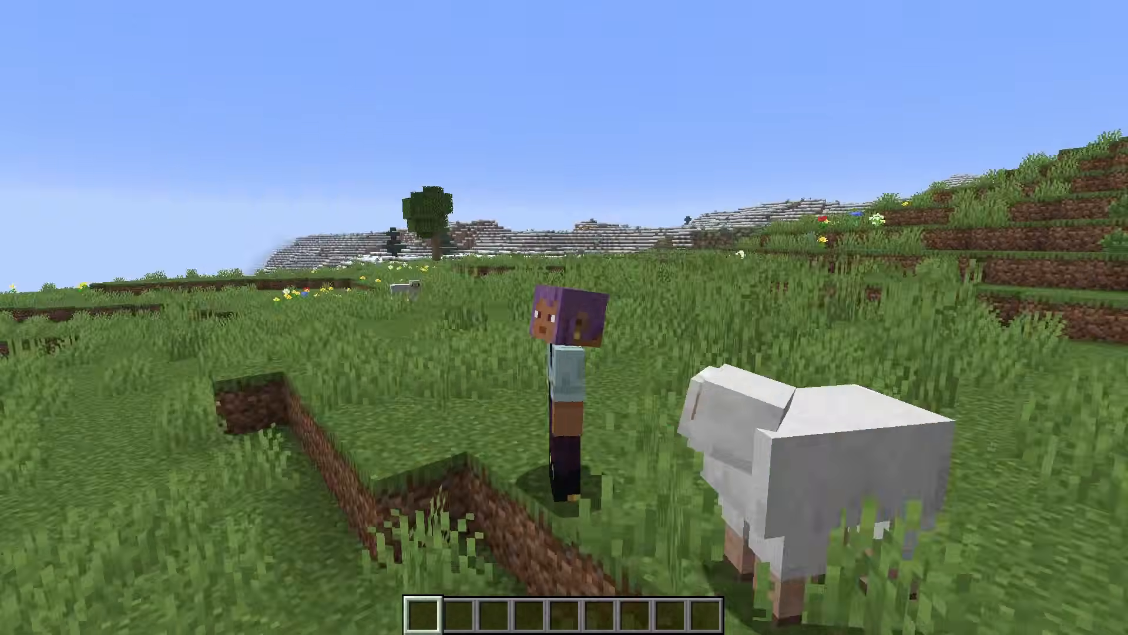
pyautogui.press('F5')
pyautogui.click(563, 316)
pyautogui.click(563, 316)
pyautogui.click(563, 317)
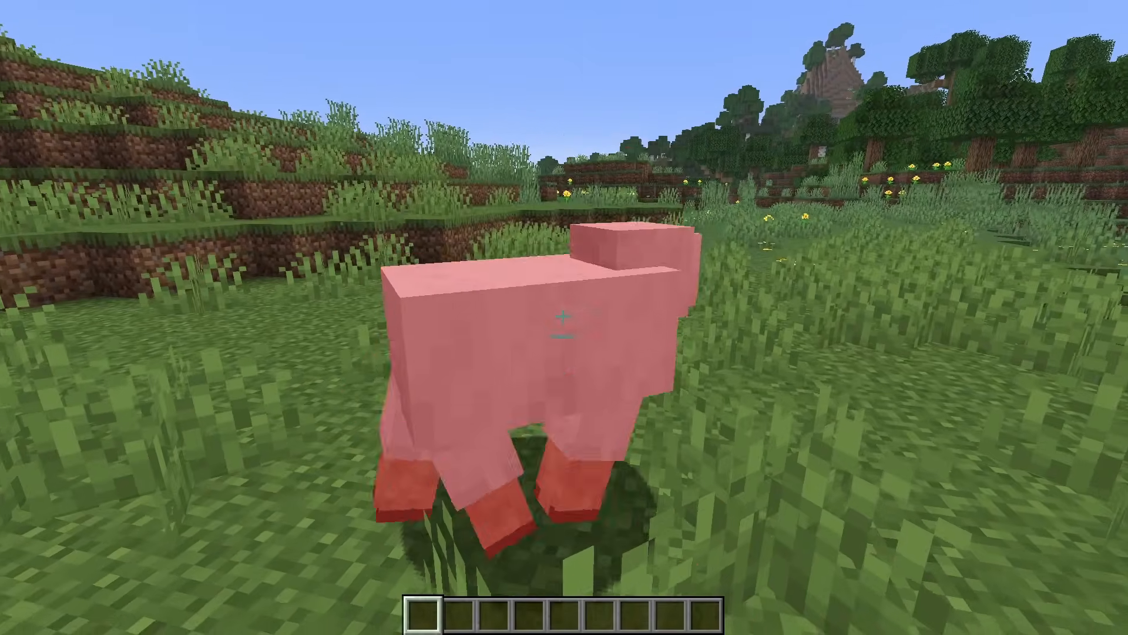
pyautogui.click(563, 316)
pyautogui.click(563, 316)
pyautogui.click(563, 316)
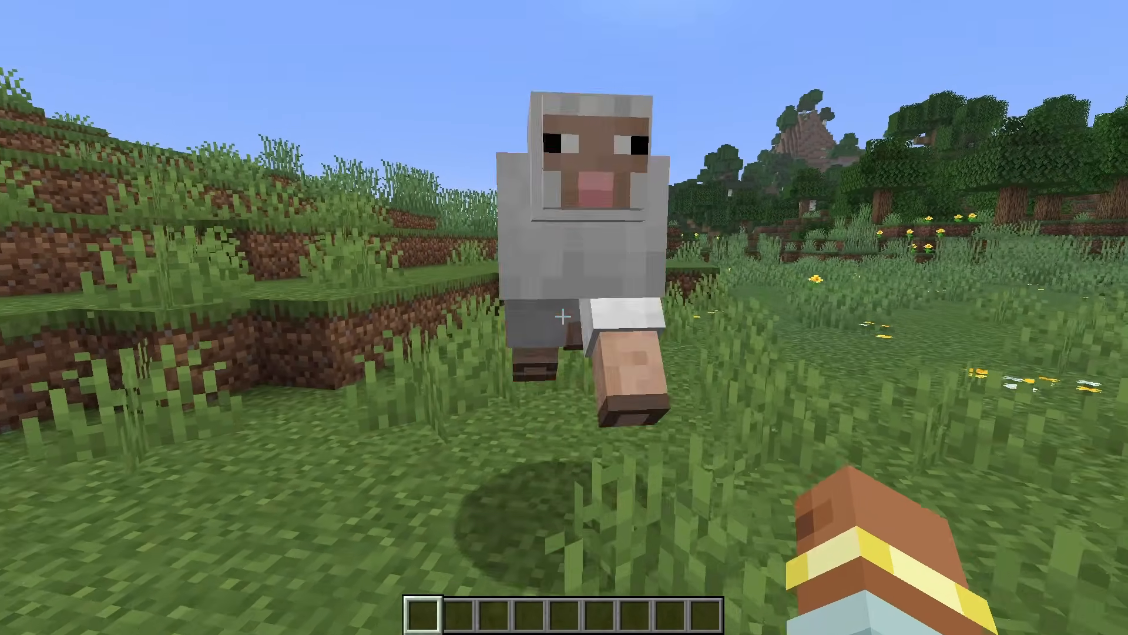
pyautogui.click(563, 317)
pyautogui.press('w')
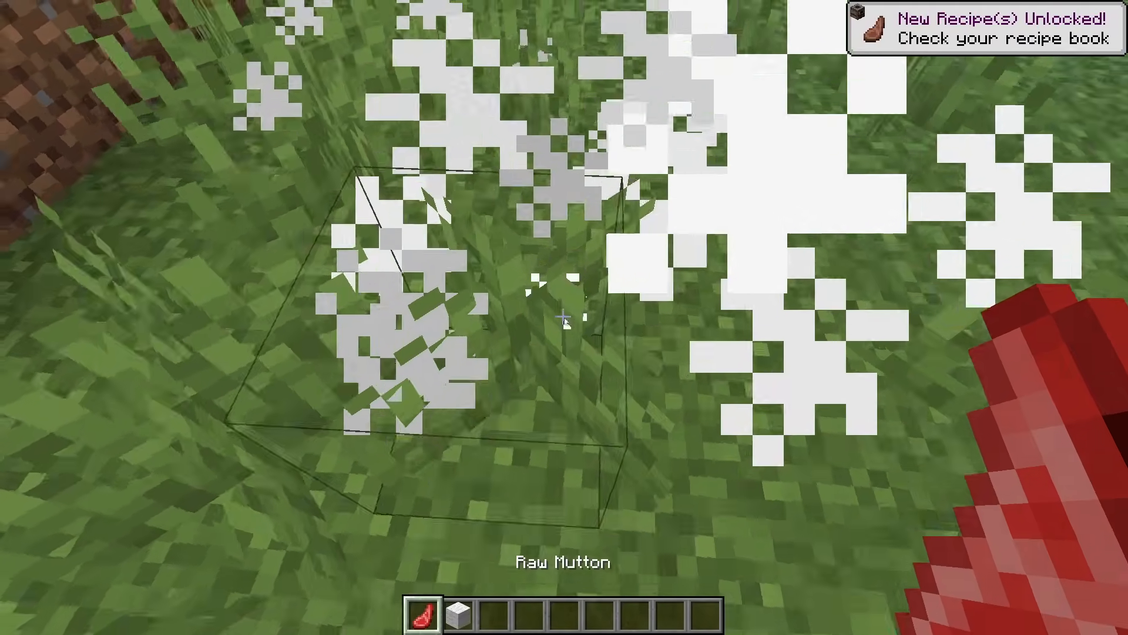